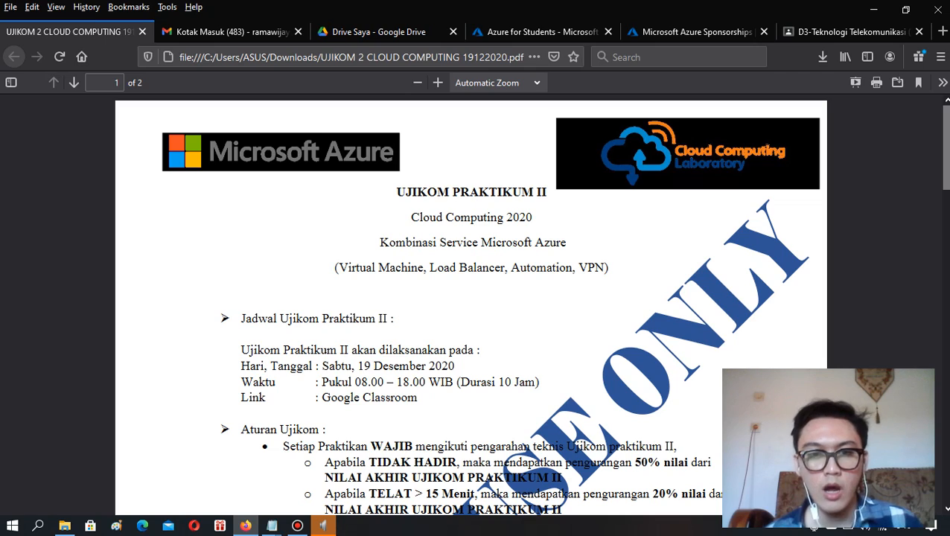
Read the exam's schedule, rules and Google Form submission list on page 1 of the UJIKOM 2 CLOUD COMPUTING PDF.
scroll(470, 304, "down", 5)
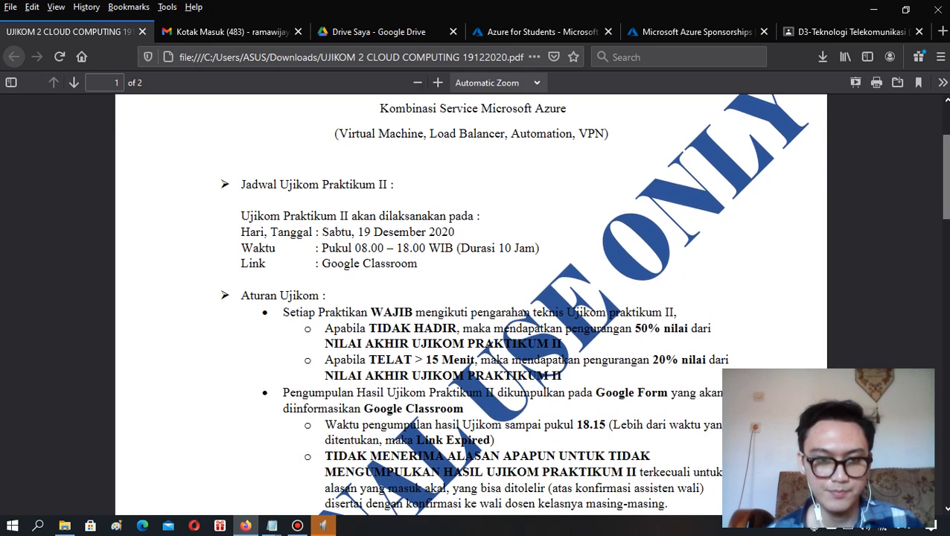
scroll(470, 304, "up", 4)
scroll(471, 304, "down", 2)
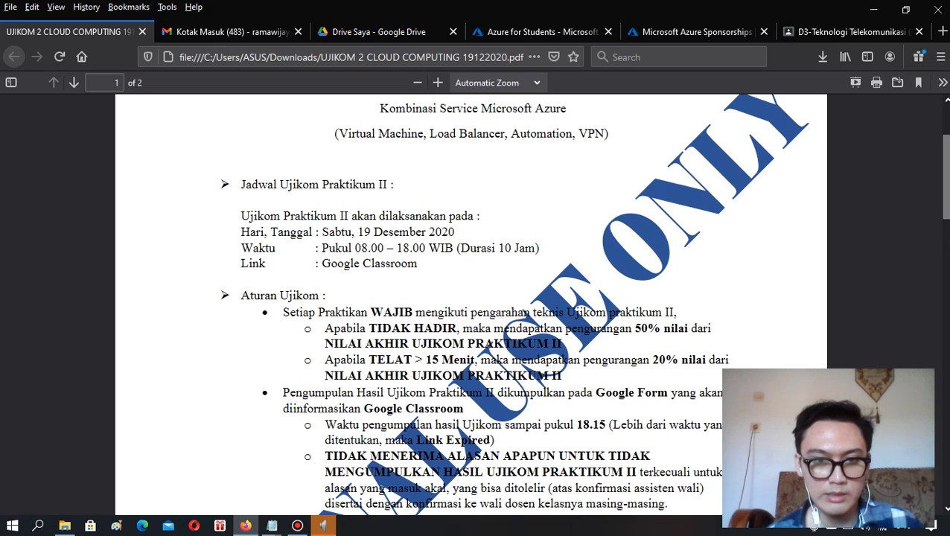
scroll(471, 304, "down", 2)
scroll(470, 303, "up", 2)
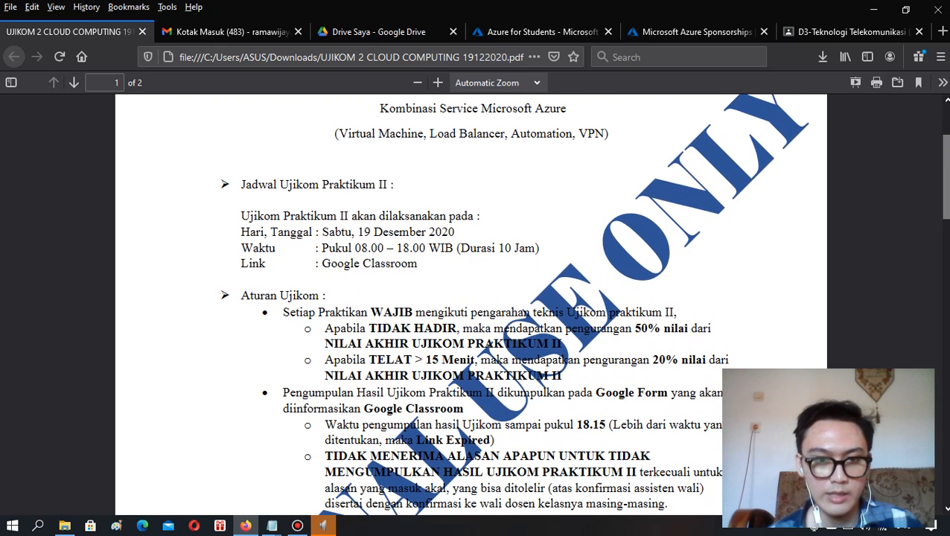
scroll(470, 304, "down", 6)
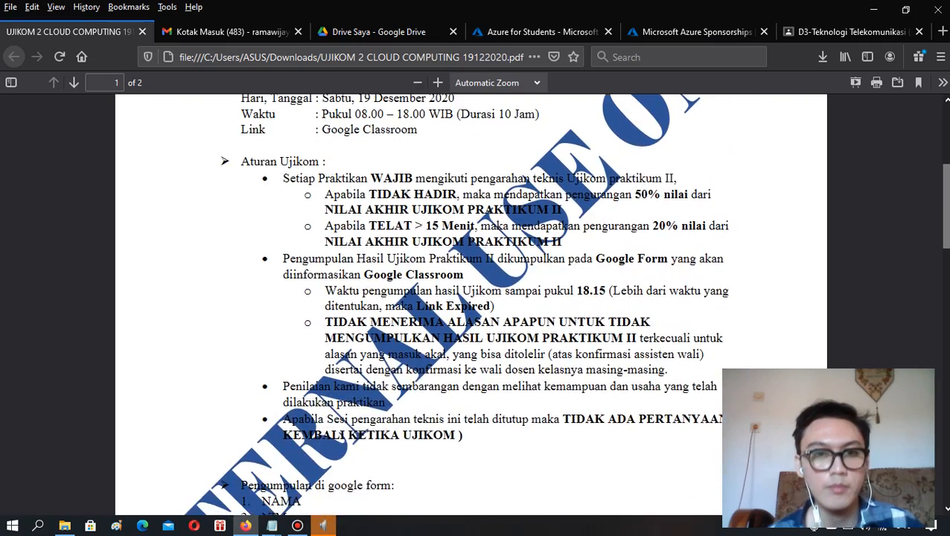
scroll(470, 303, "up", 4)
scroll(470, 304, "down", 12)
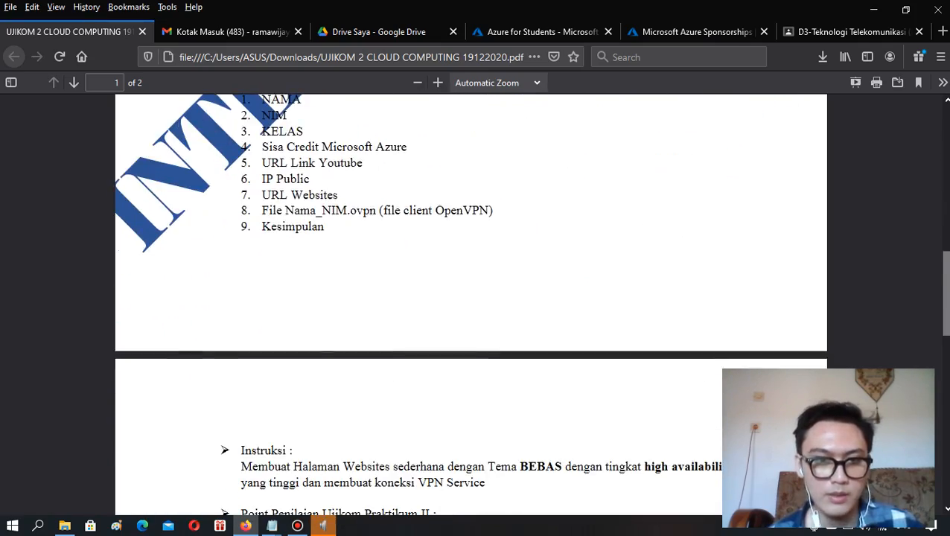
Review the page 2 instructions and the Virtual Machine and Load Balancer grading points, highlighting the individual criteria.
scroll(470, 304, "down", 6)
scroll(471, 304, "down", 2)
scroll(470, 304, "down", 2)
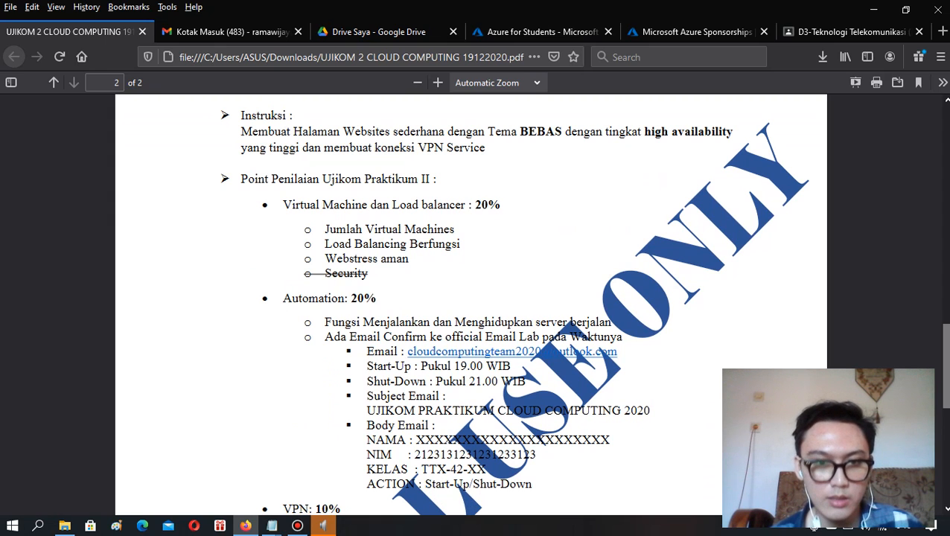
scroll(470, 304, "up", 3)
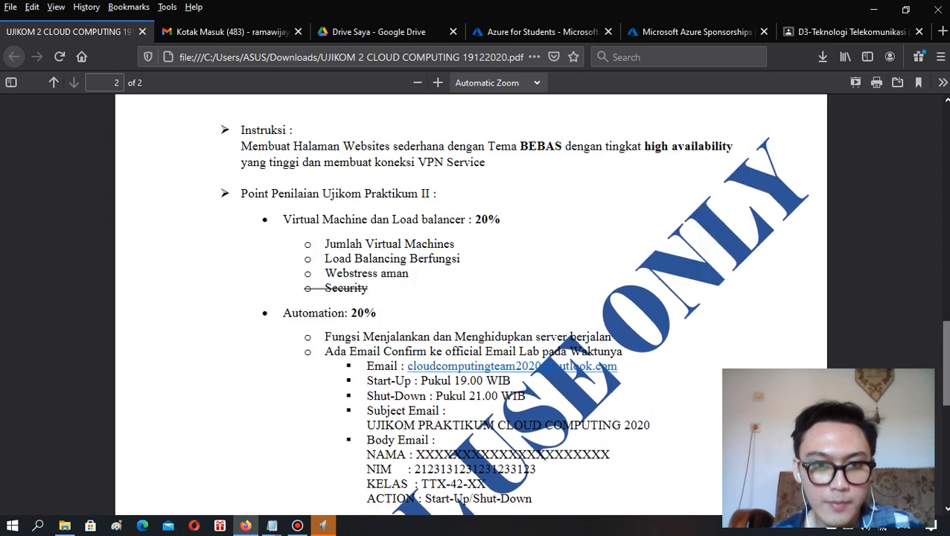
scroll(471, 304, "down", 1)
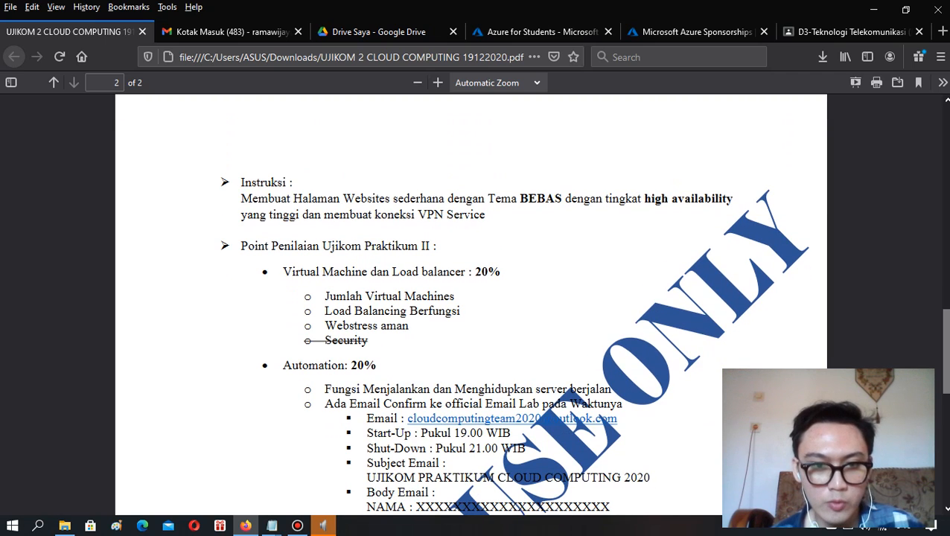
left_click_drag(324, 297, 413, 296)
left_click_drag(332, 311, 407, 326)
scroll(471, 304, "down", 4)
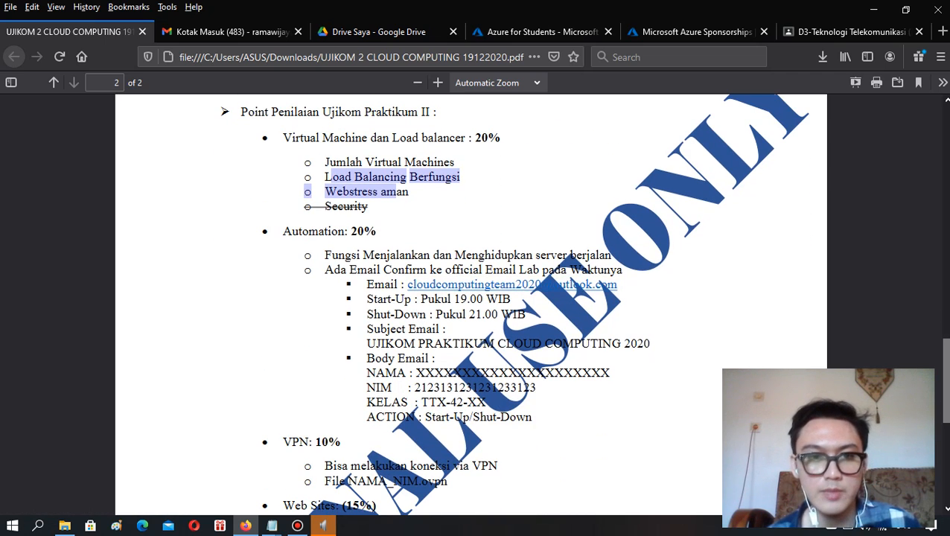
Examine the Automation grading points, highlighting the confirmation e-mail and start-up schedule requirements.
left_click_drag(332, 269, 365, 269)
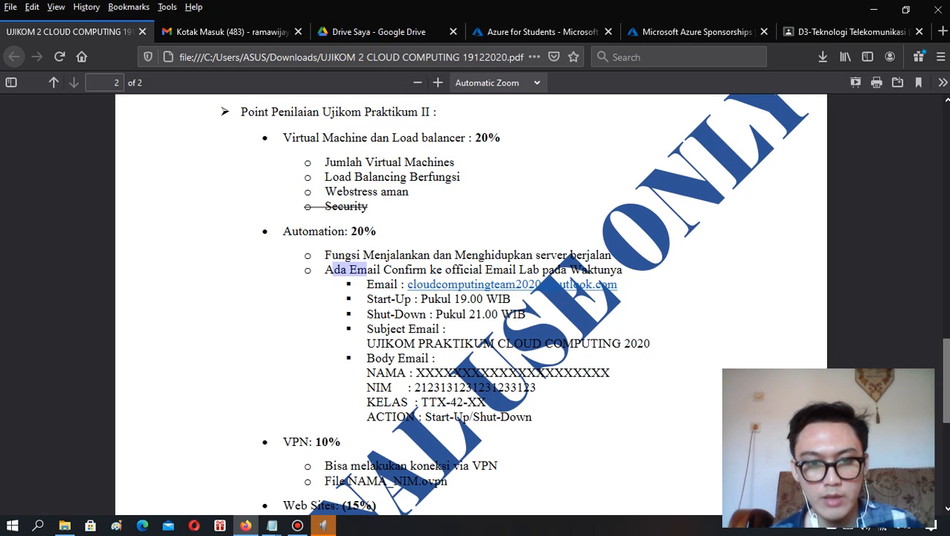
left_click(446, 299)
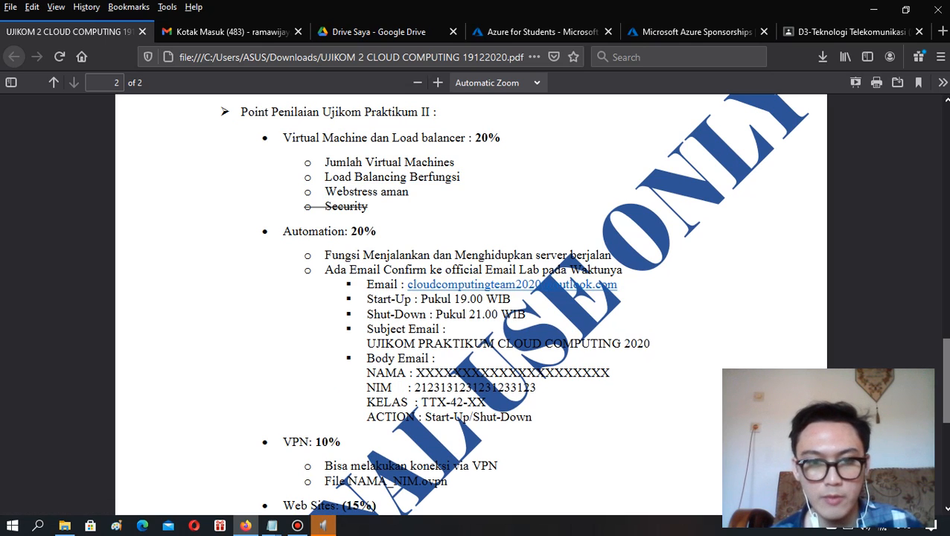
left_click_drag(367, 284, 452, 299)
left_click(453, 299)
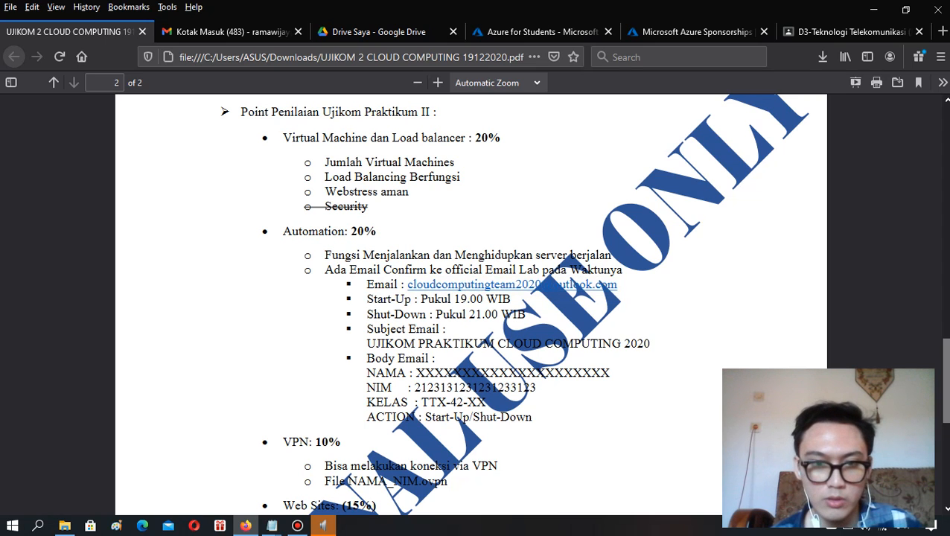
left_click_drag(372, 299, 510, 299)
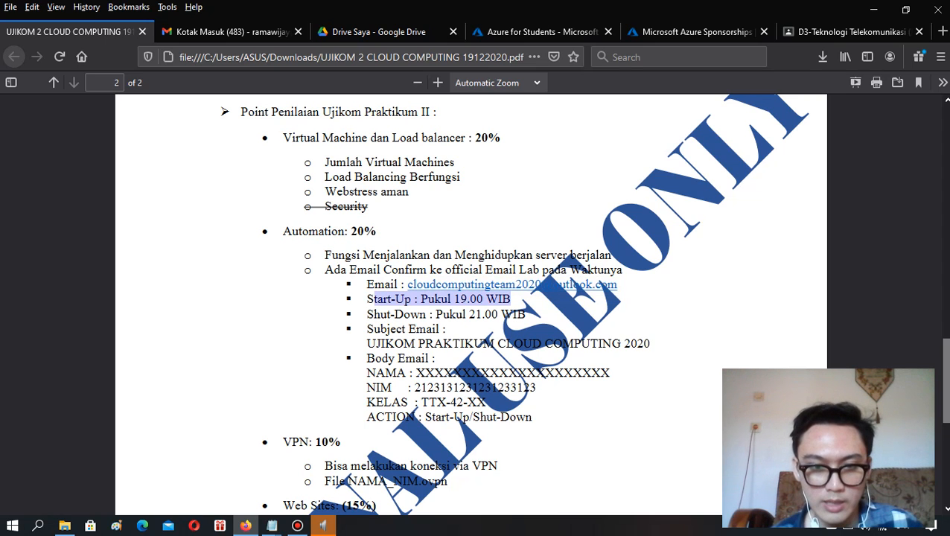
left_click(512, 300)
scroll(512, 300, "down", 2)
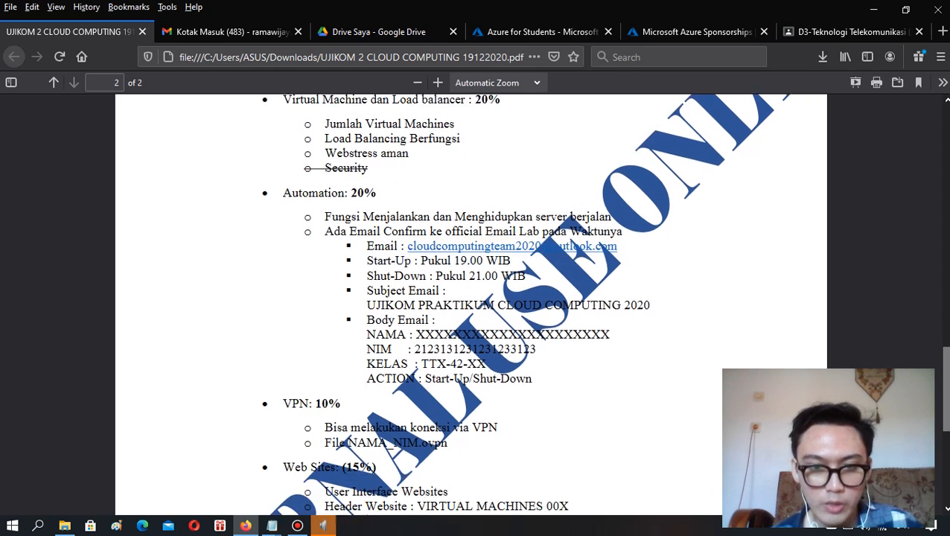
scroll(471, 304, "down", 1)
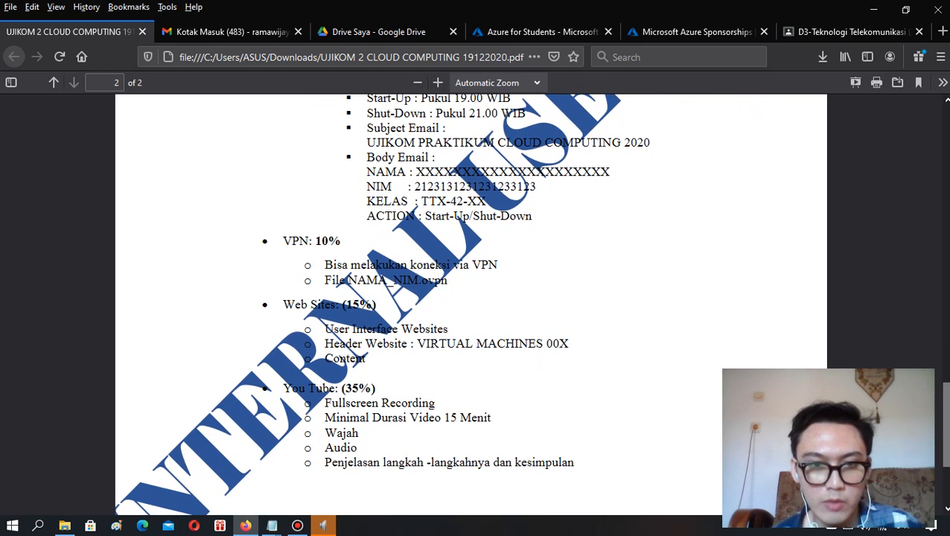
Examine the VPN, Web Sites and YouTube grading points, highlighting the VPN connection, website content and Wajah requirements.
left_click_drag(325, 264, 497, 264)
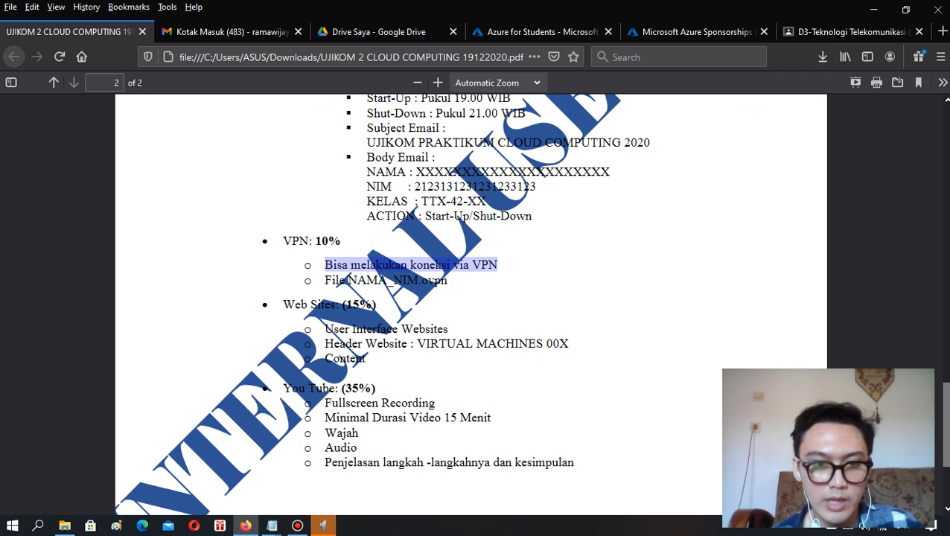
left_click(497, 270)
left_click_drag(283, 305, 347, 305)
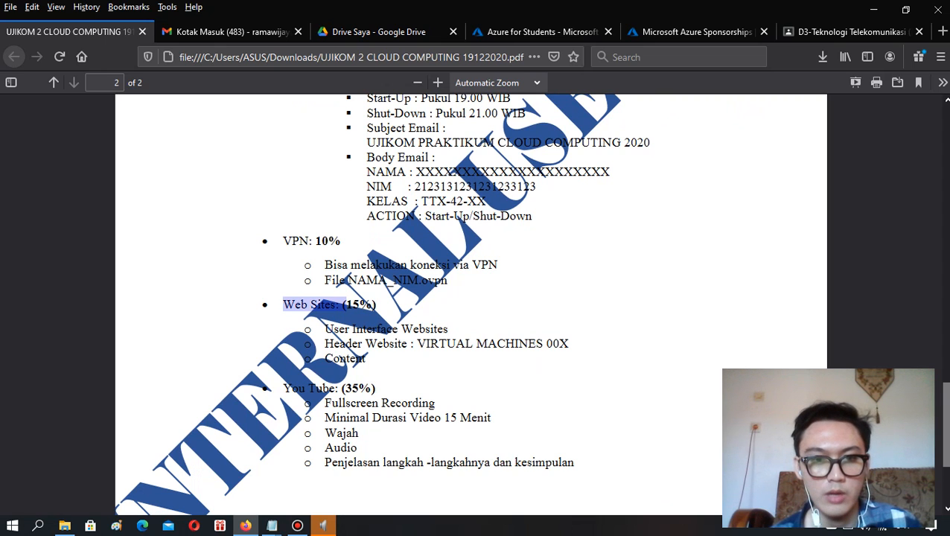
scroll(471, 303, "down", 2)
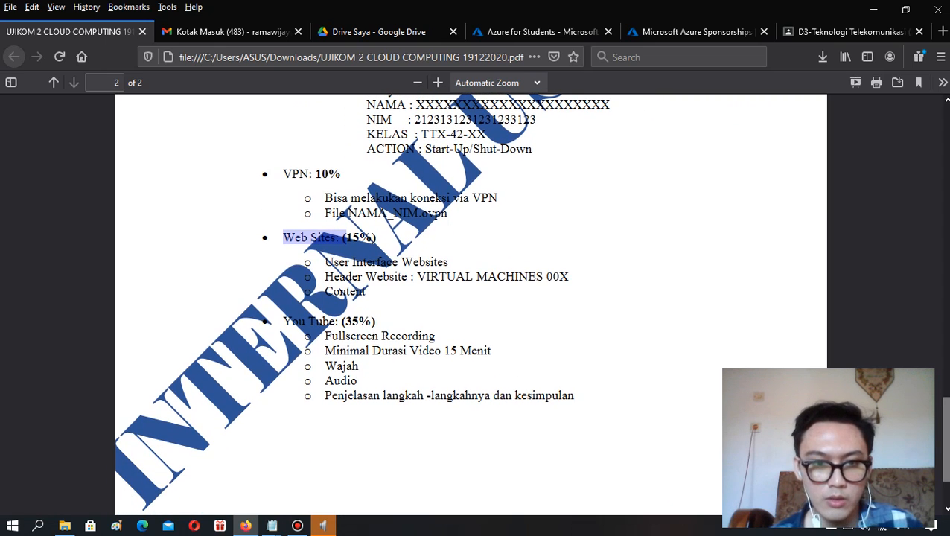
double_click(345, 291)
left_click(365, 292)
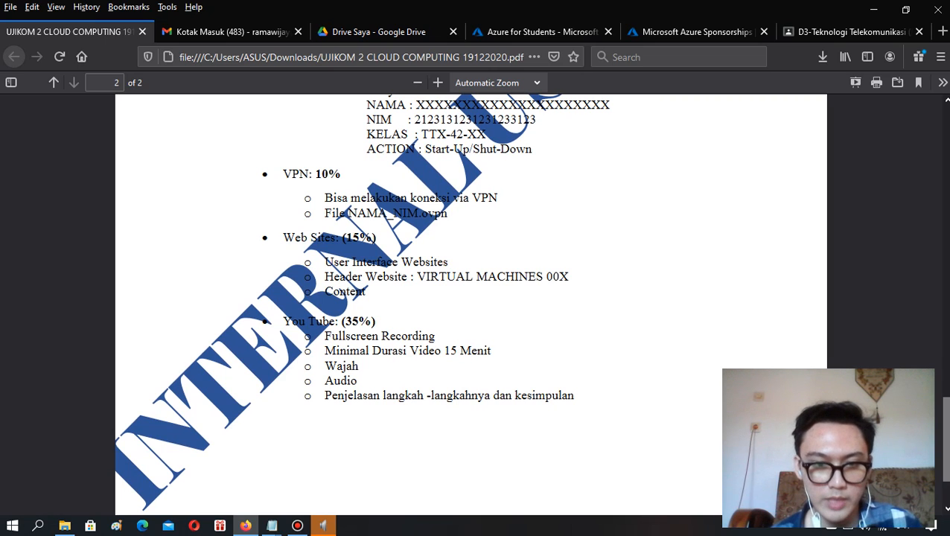
left_click_drag(336, 366, 352, 366)
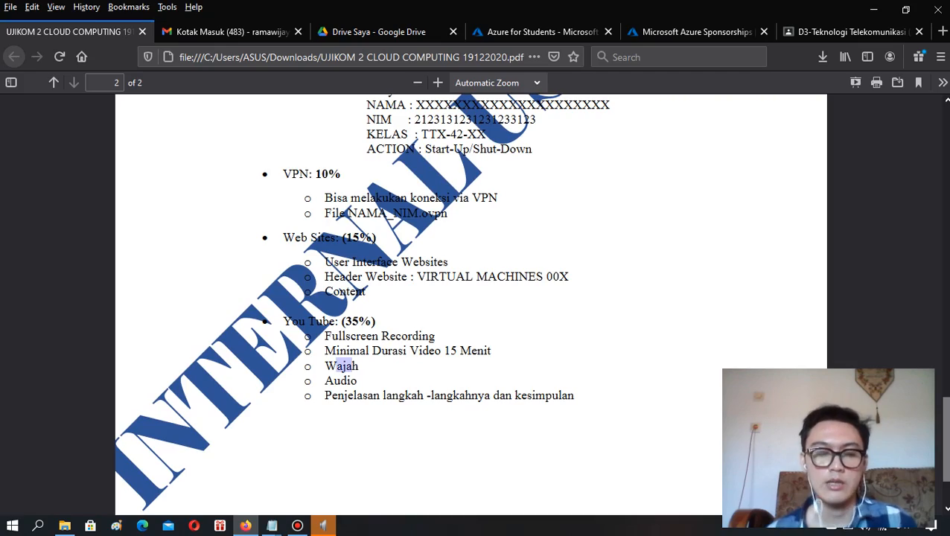
Go back over the exam rules and instructions, and highlight the Virtual Machine and Load Balancer grading heading.
scroll(470, 304, "up", 15)
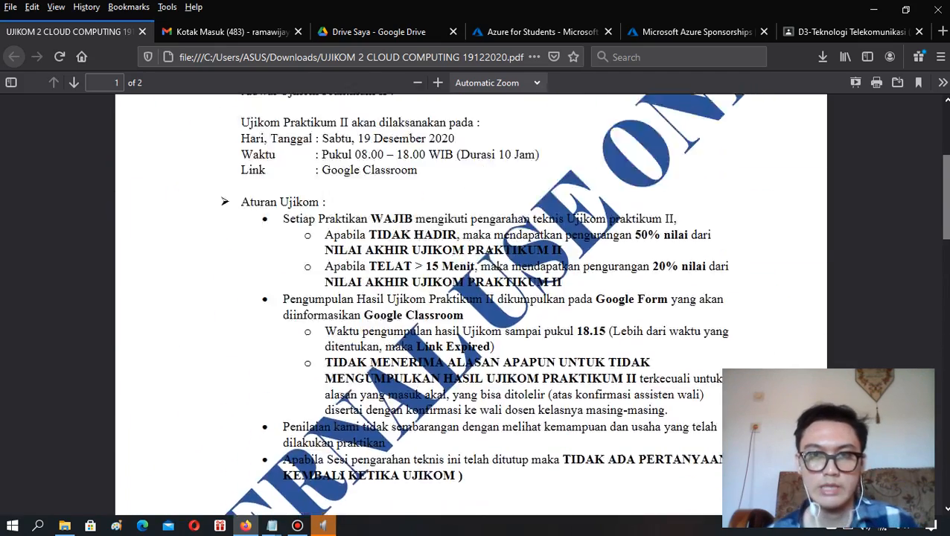
scroll(470, 304, "up", 2)
scroll(470, 303, "down", 8)
scroll(470, 304, "up", 3)
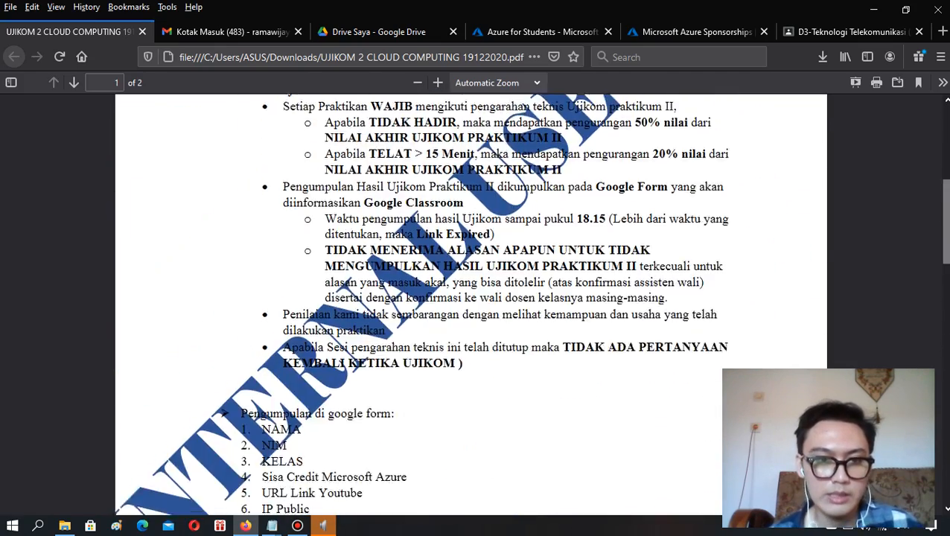
scroll(471, 304, "down", 10)
scroll(471, 303, "up", 3)
scroll(471, 304, "down", 3)
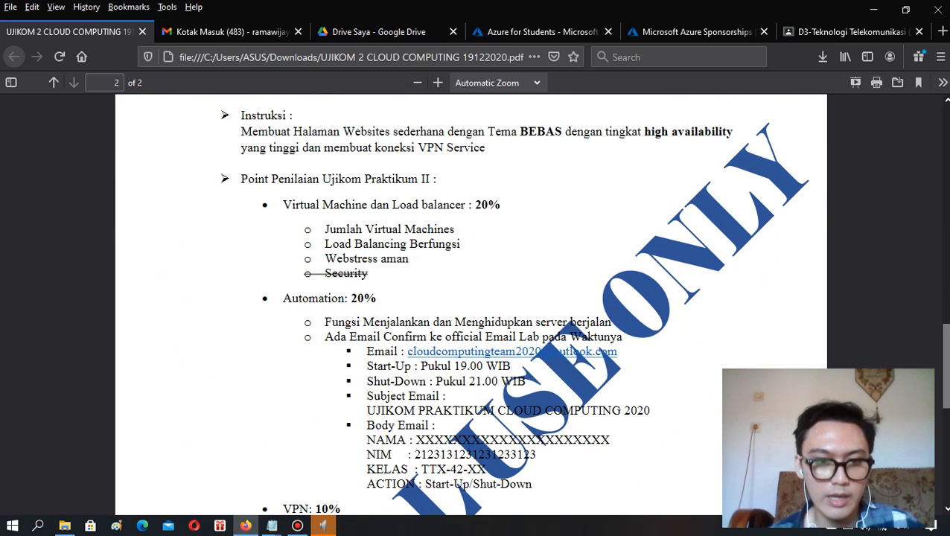
left_click_drag(282, 205, 481, 205)
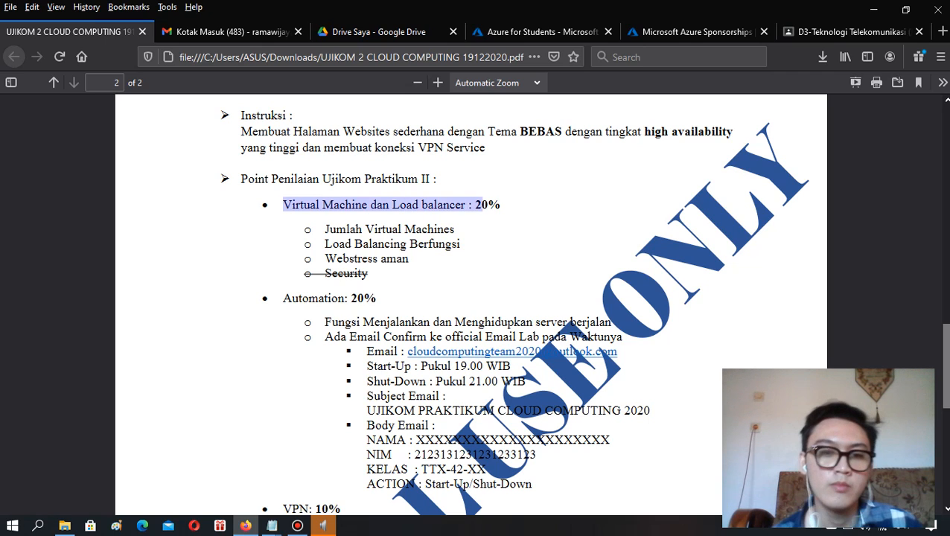
scroll(471, 304, "up", 12)
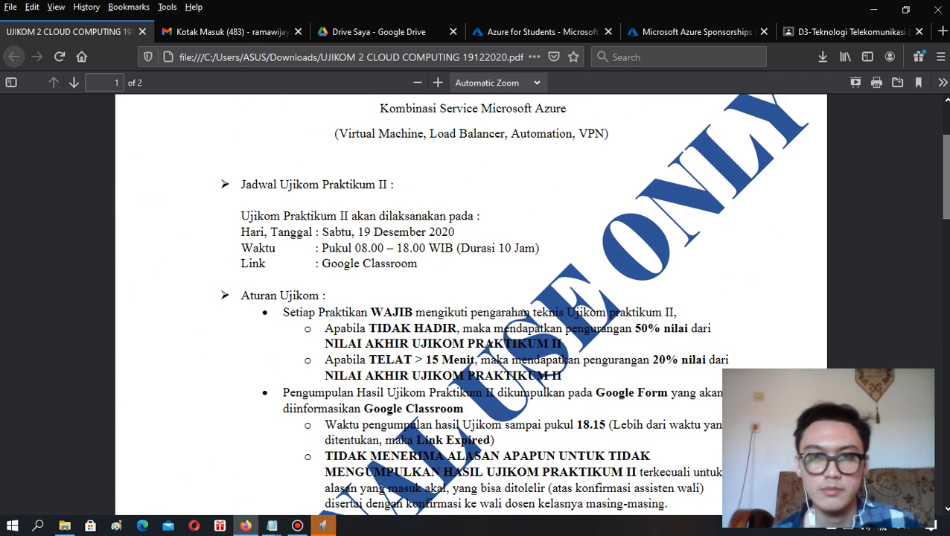
Run the copied Azure CLI script in the Azure portal's Cloud Shell, creating availability set vm-as and Win2019Datacenter VMs vm-sea-01 to vm-sea-03 in southeastasia.
left_click(536, 31)
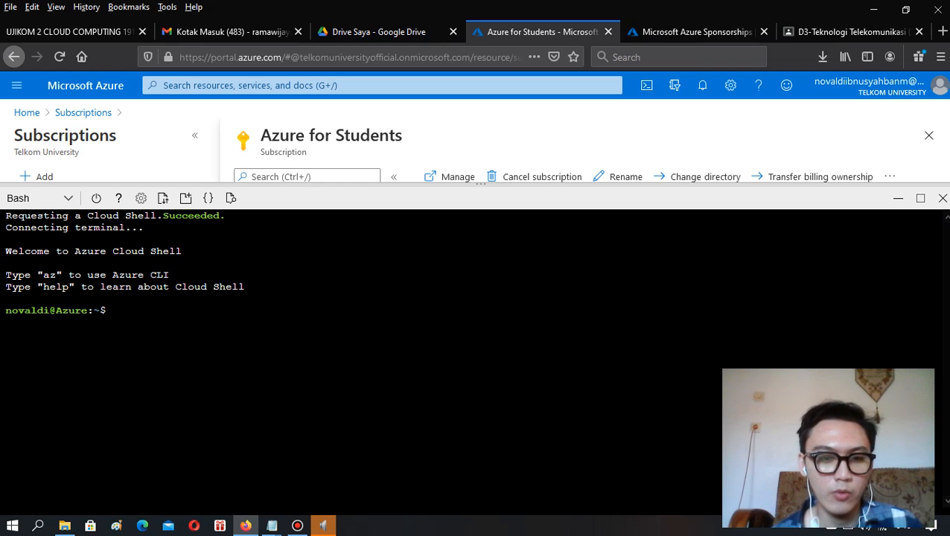
right_click(123, 307)
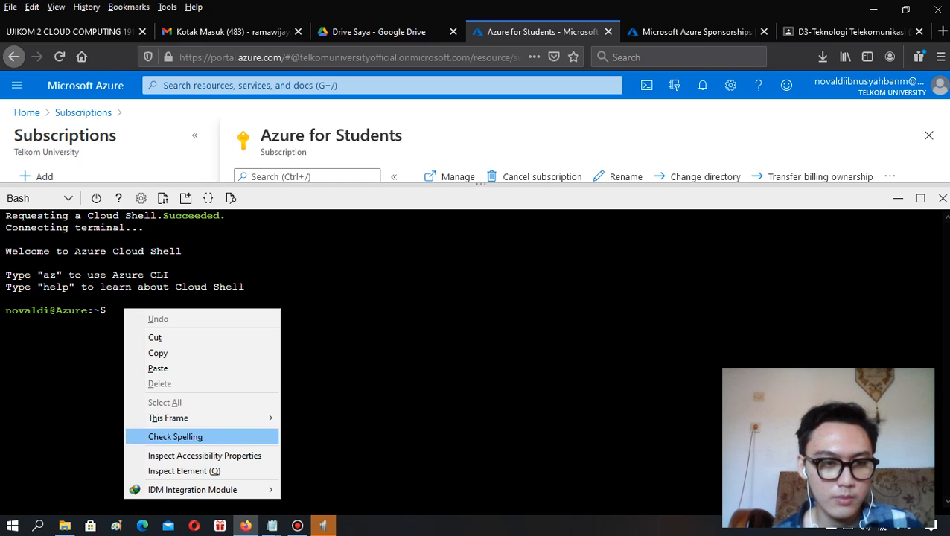
left_click(157, 367)
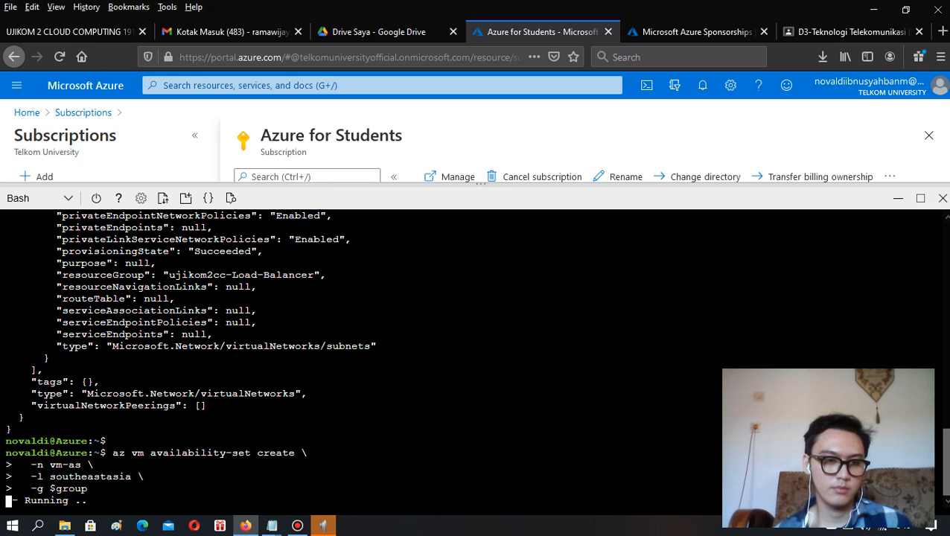
key("ctrl+v")
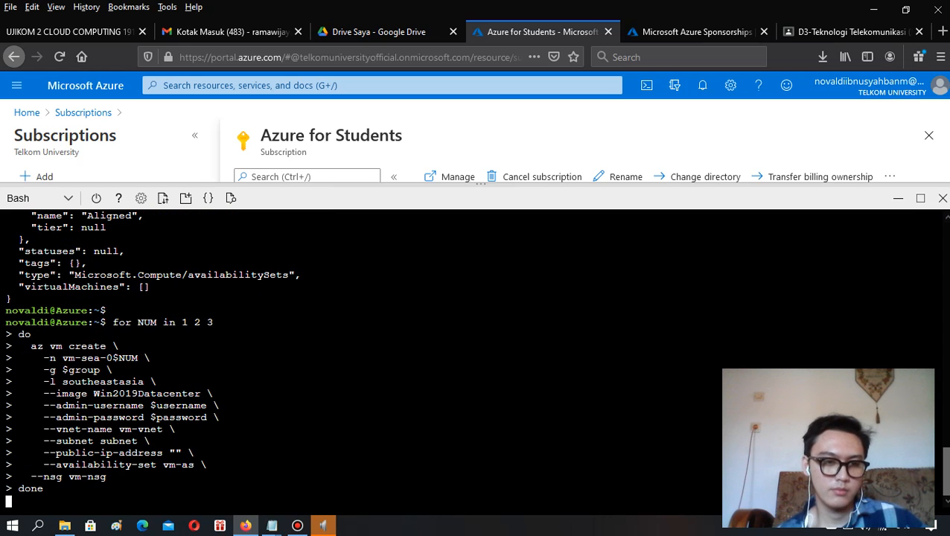
key("Return")
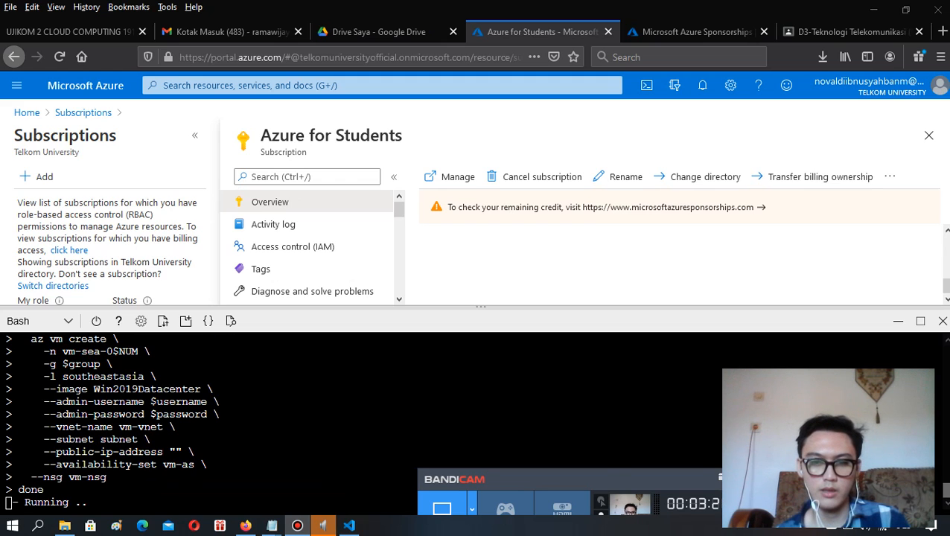
mouse_move(612, 474)
left_mouse_down()
mouse_move(621, 459)
mouse_move(625, 485)
left_mouse_up()
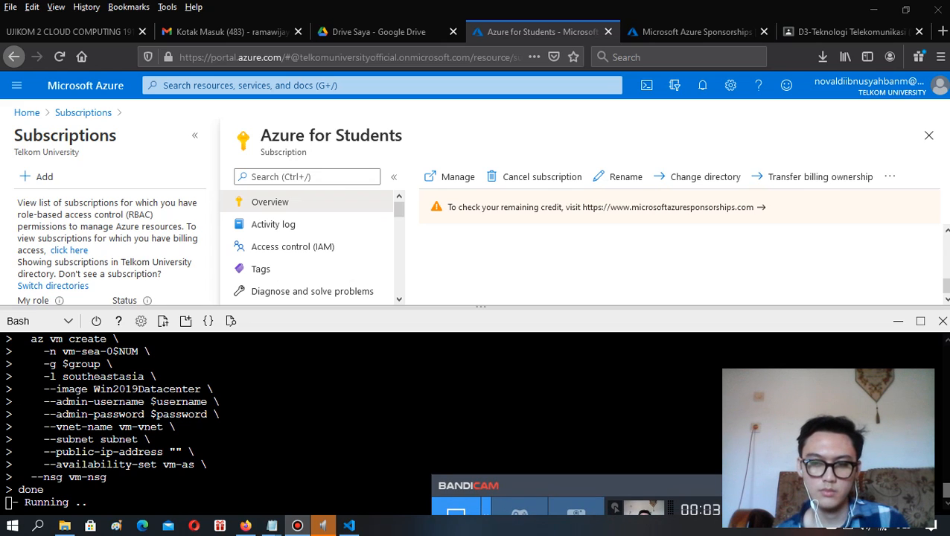
left_click(595, 402)
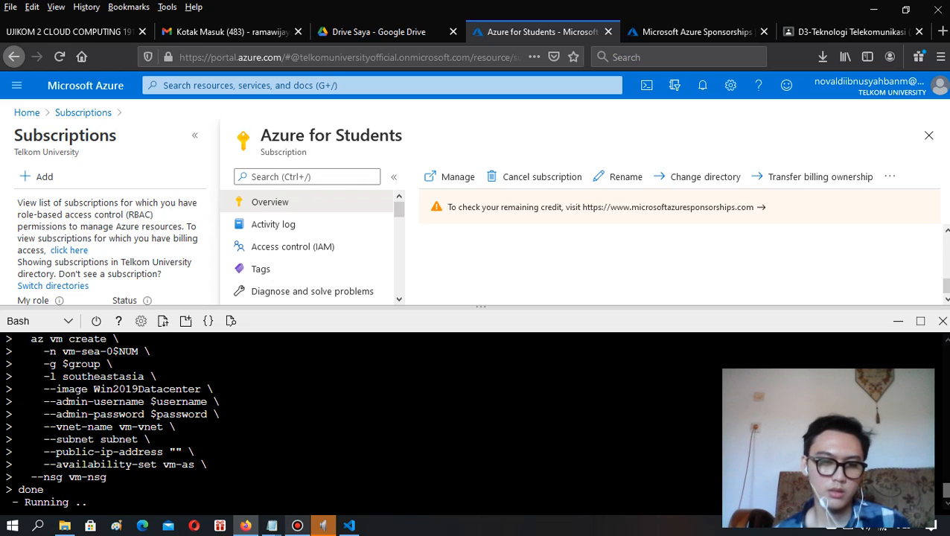
mouse_move(297, 525)
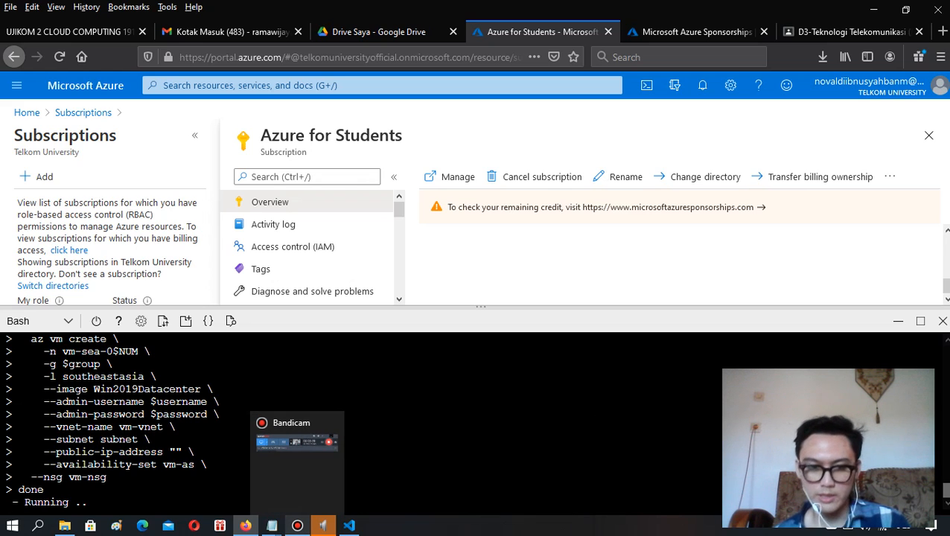
left_click(297, 526)
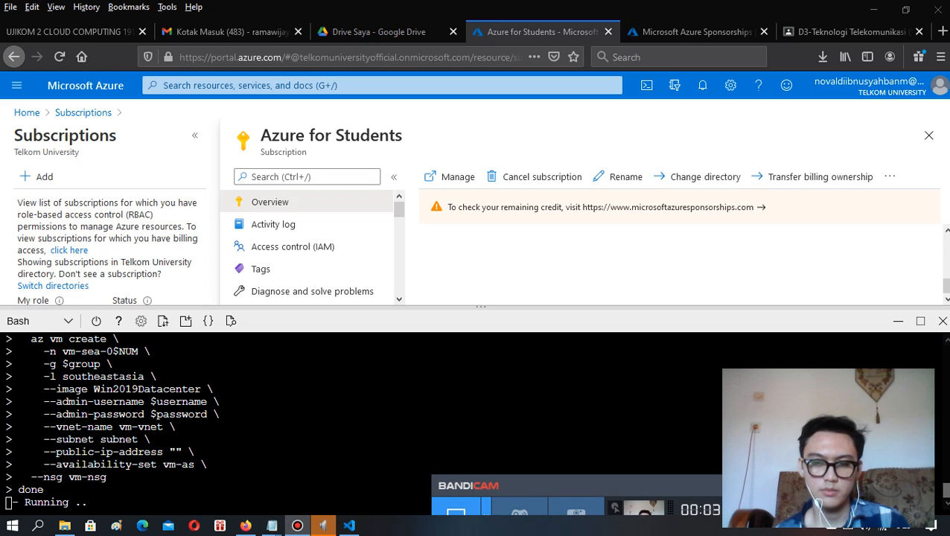
left_click(348, 393)
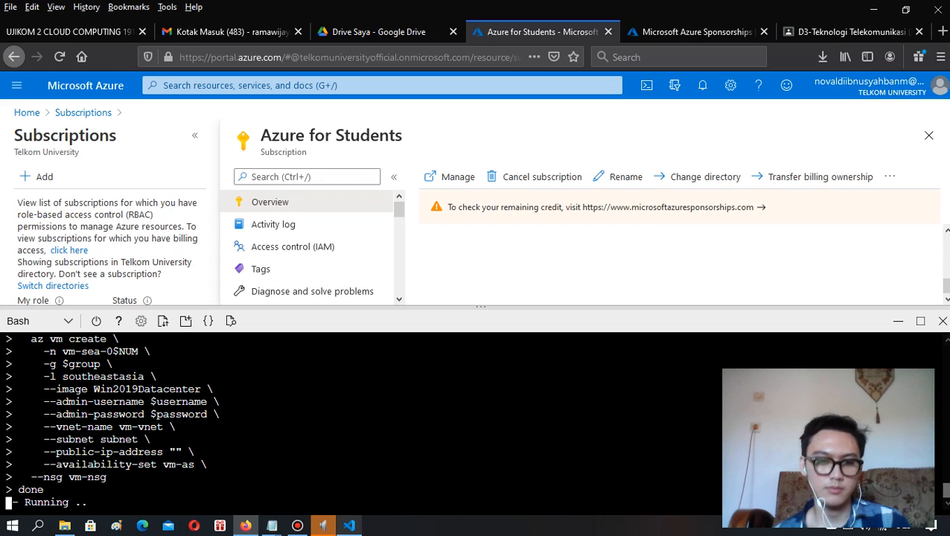
mouse_move(297, 526)
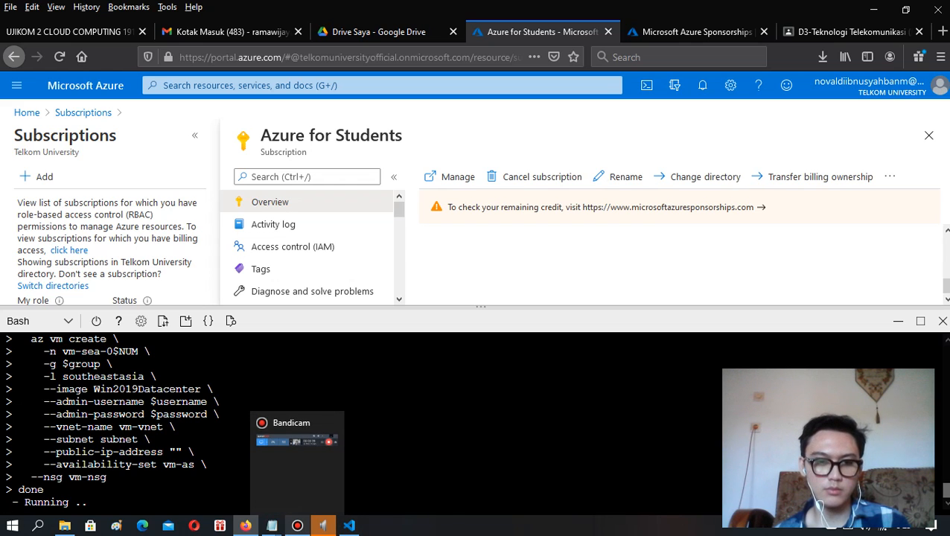
left_click(297, 525)
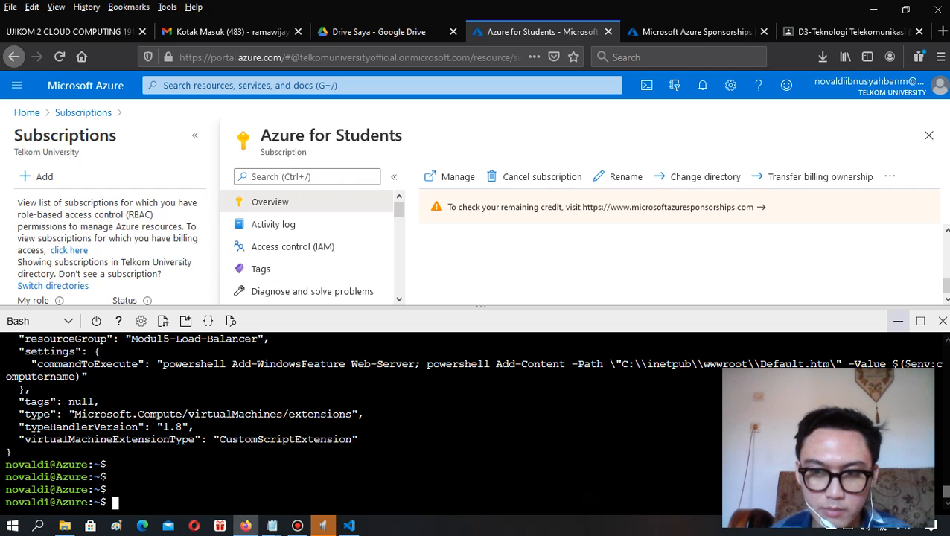
scroll(474, 424, "up", 3)
scroll(474, 424, "down", 3)
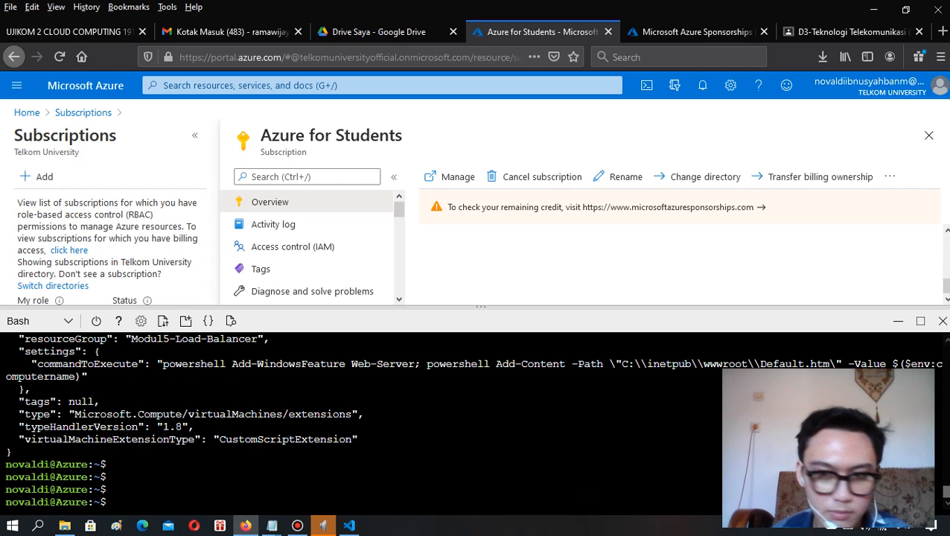
Minimize the Cloud Shell and open the Modul5-Load-Balancer resource group from the resource group list.
left_click(897, 320)
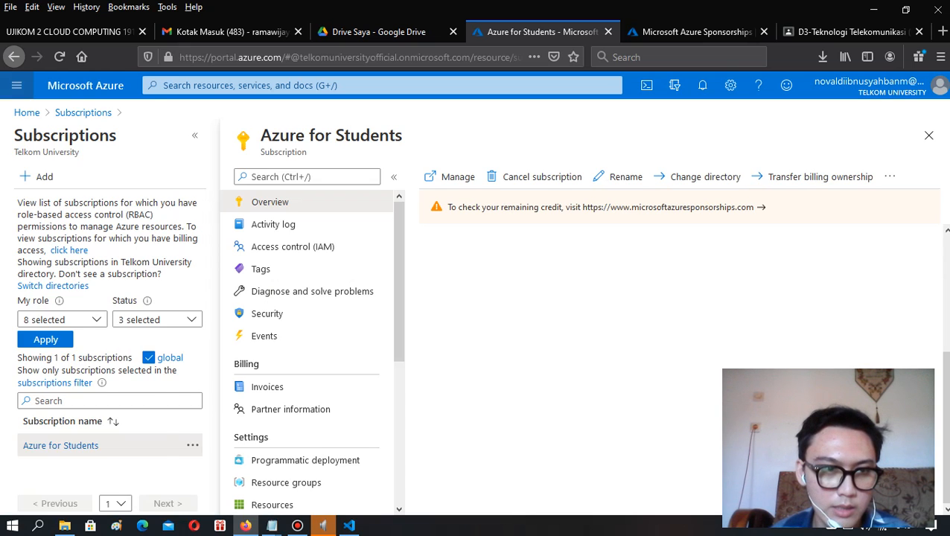
left_click(17, 85)
left_click(52, 243)
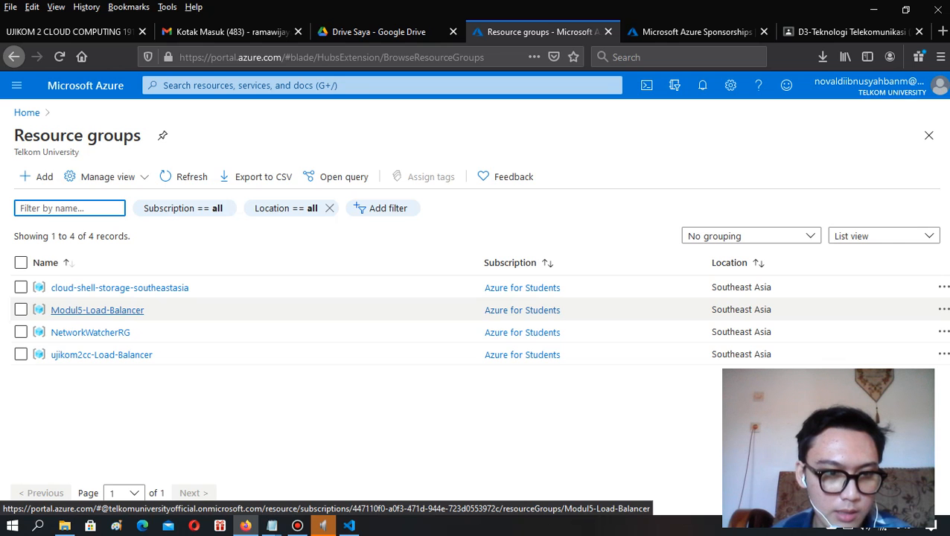
left_click(96, 310)
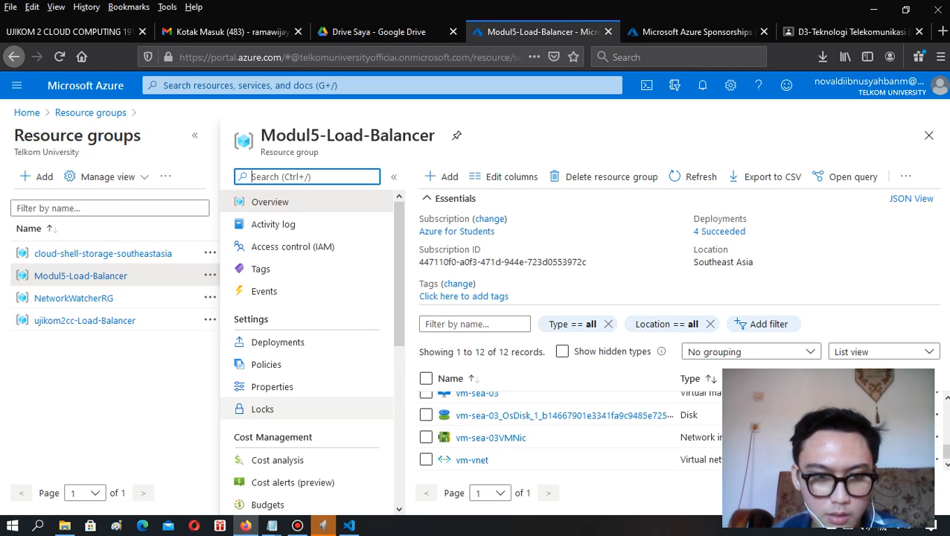
Group the resources of Modul5-Load-Balancer by type.
left_click(750, 352)
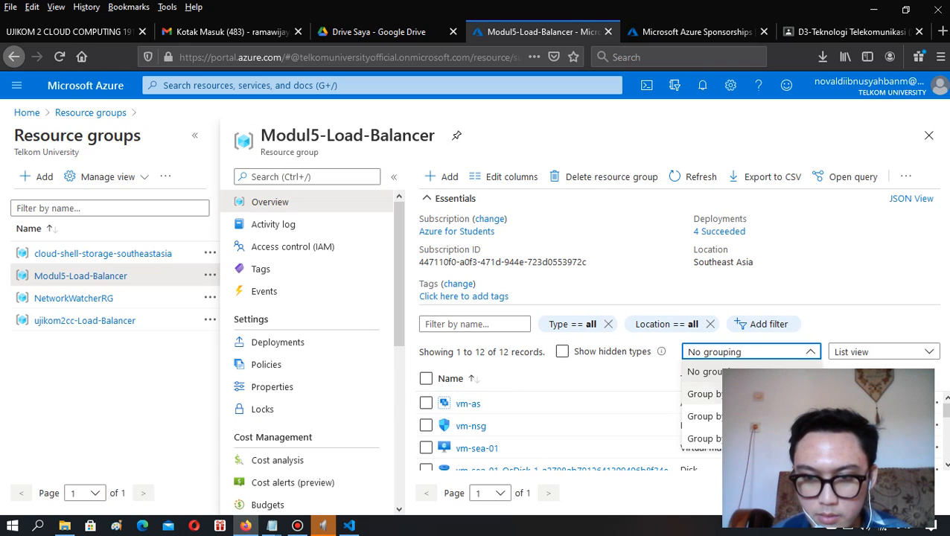
left_click(700, 392)
scroll(492, 418, "down", 3)
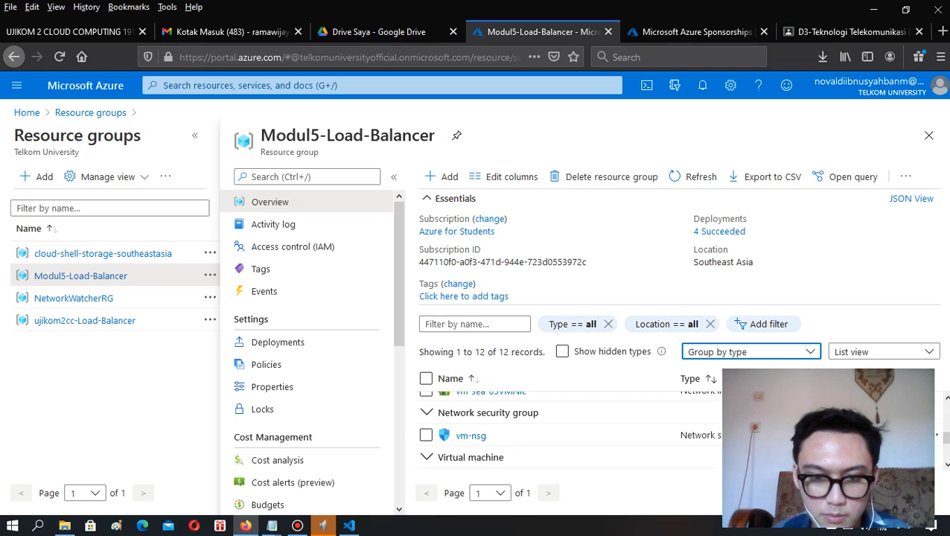
scroll(491, 417, "up", 1)
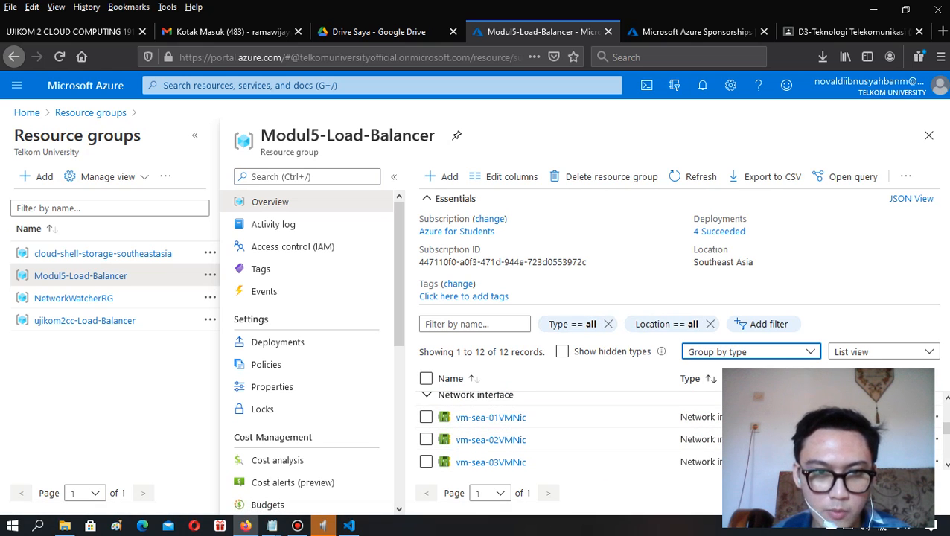
Examine the resource group's name and its grouped resources, including network interfaces, network security group, virtual machines, availability set and disks.
left_click_drag(260, 136, 361, 136)
left_click(362, 136)
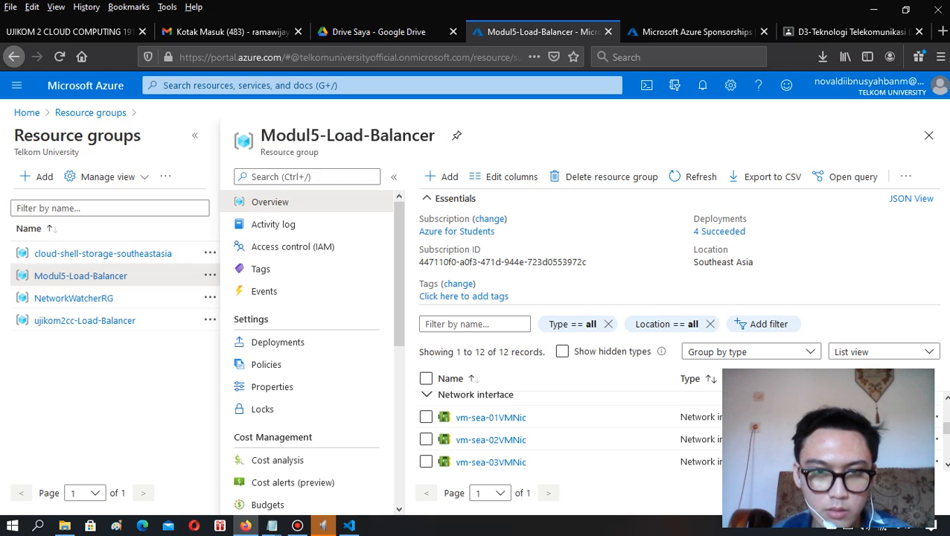
left_click_drag(434, 136, 260, 136)
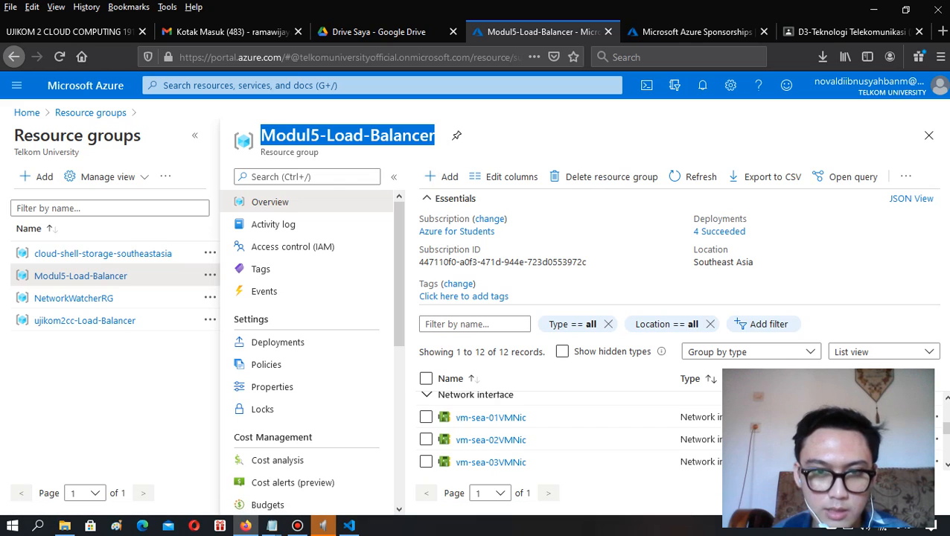
left_click(441, 145)
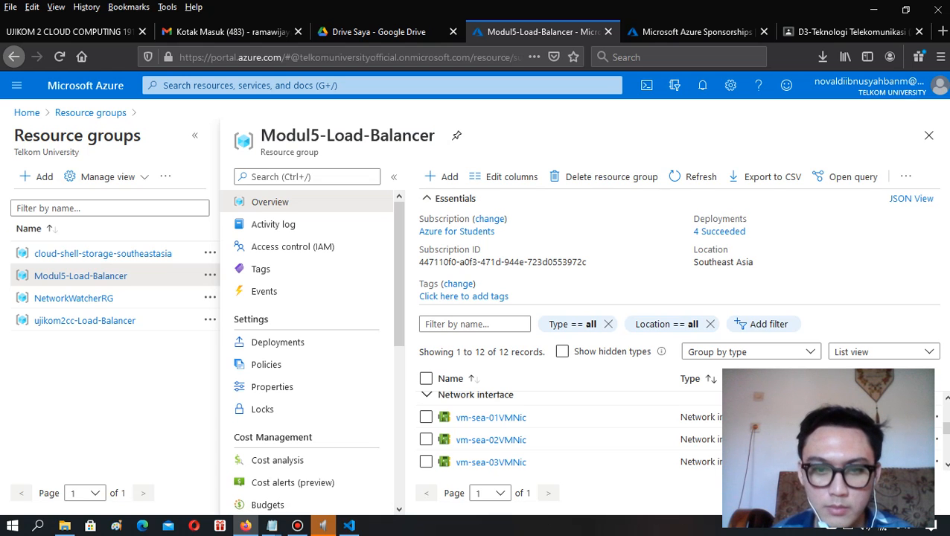
scroll(492, 440, "down", 3)
scroll(491, 439, "up", 2)
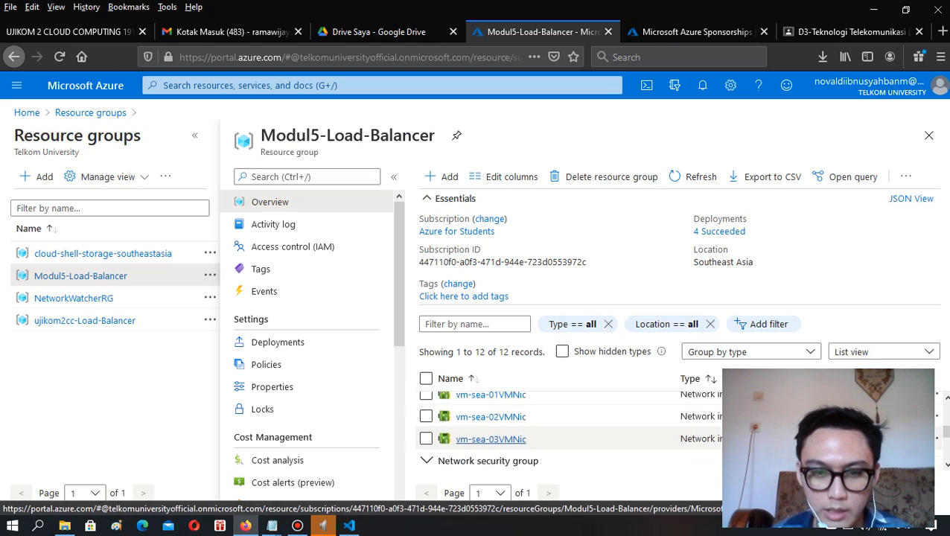
scroll(491, 431, "up", 1)
scroll(492, 432, "down", 1)
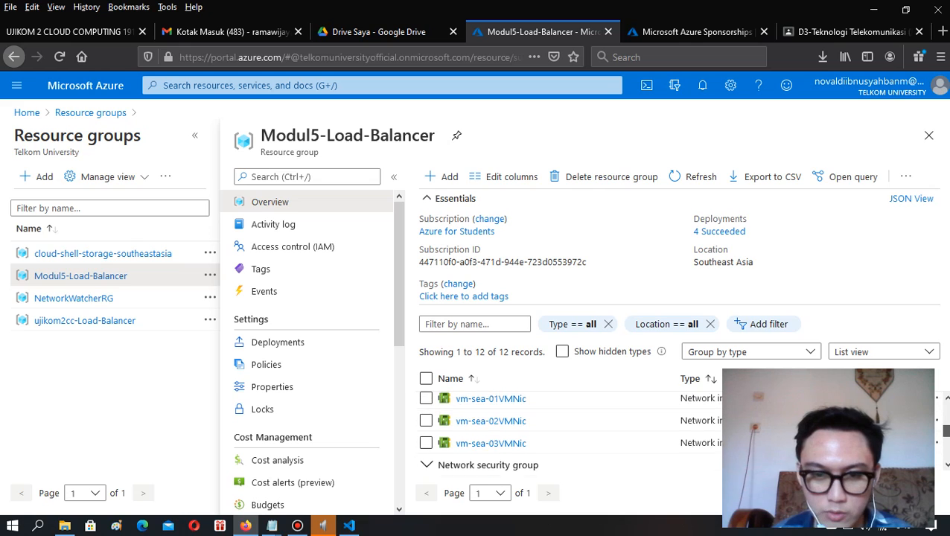
left_click_drag(946, 431, 946, 430)
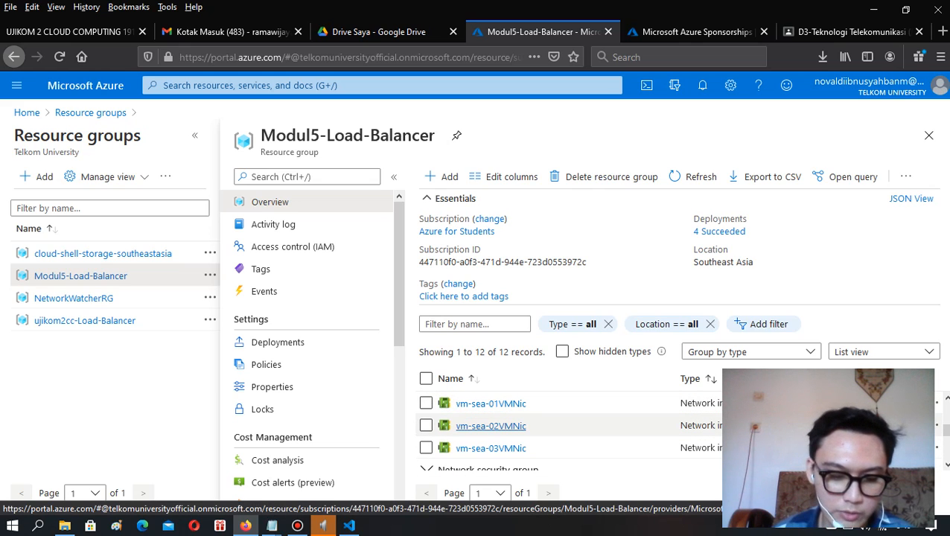
scroll(491, 428, "down", 2)
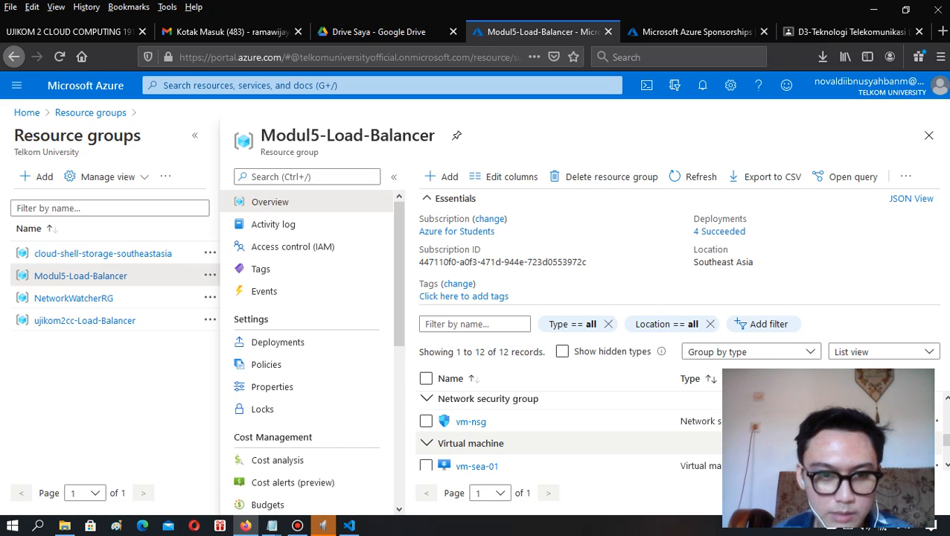
scroll(566, 432, "up", 3)
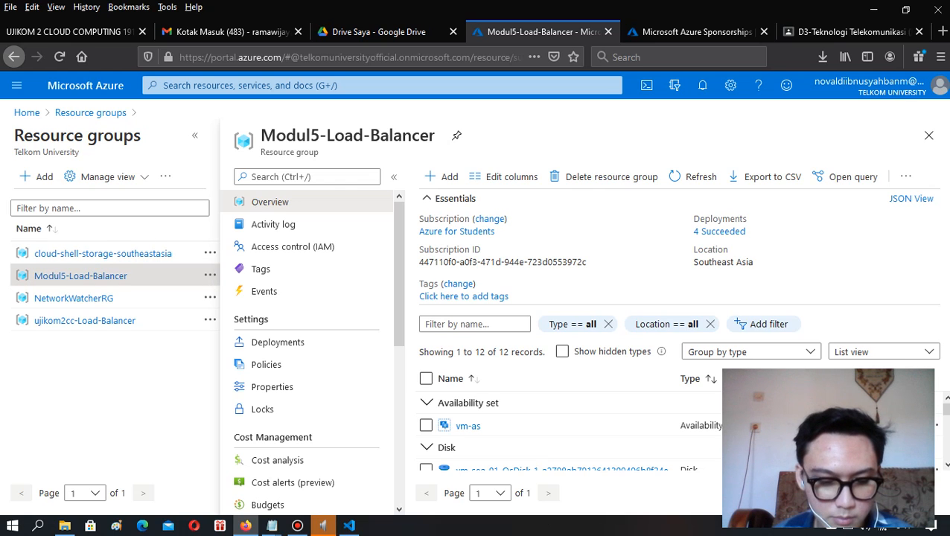
Add a resource to the group by searching the Marketplace for "load" and start creating a Microsoft Load Balancer.
left_click(442, 176)
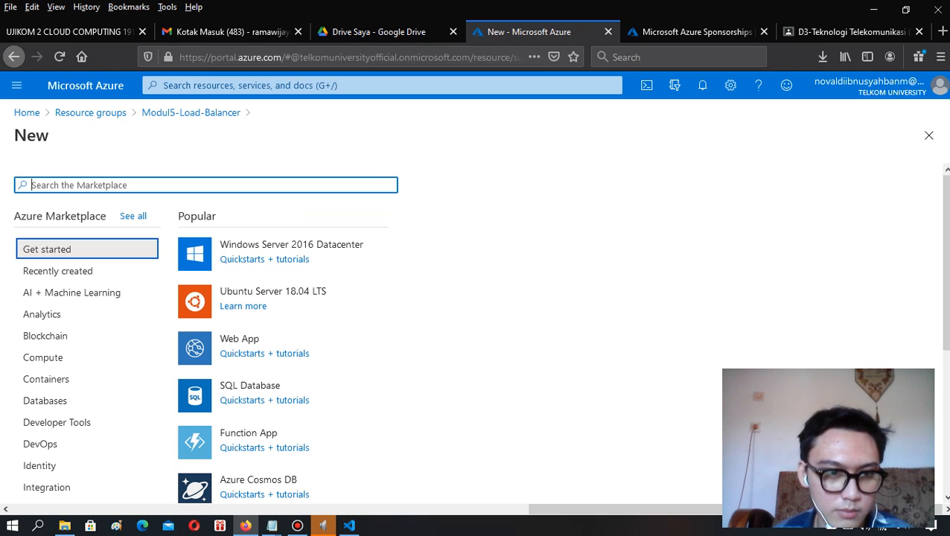
type("load")
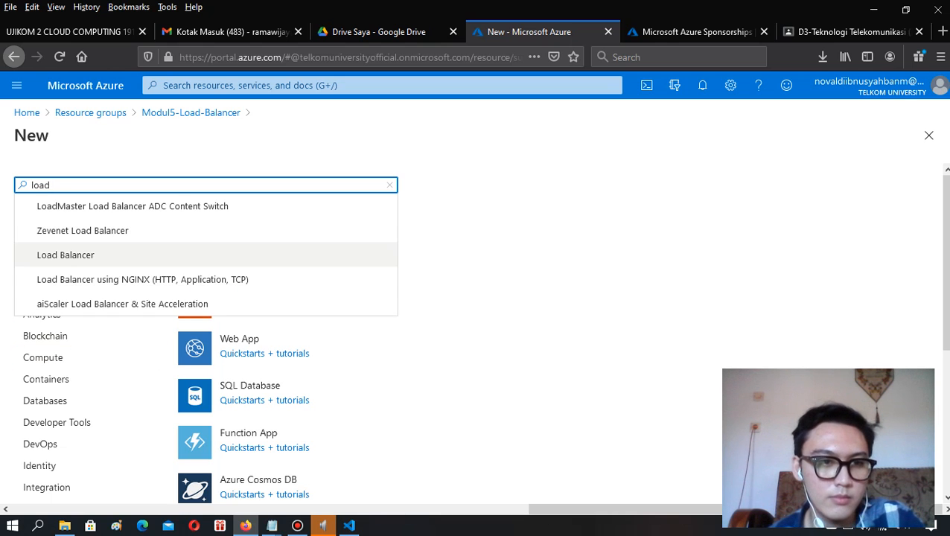
key("Return")
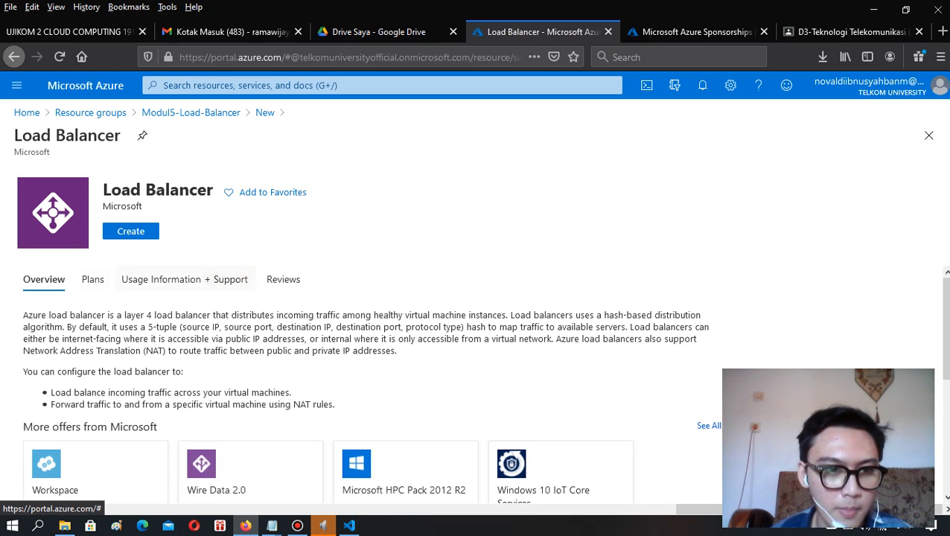
left_click(131, 232)
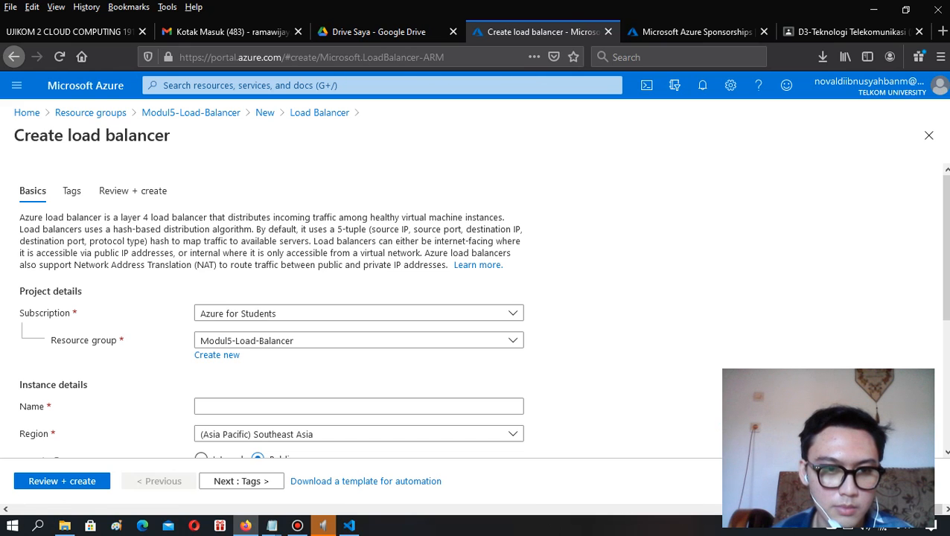
Select the Azure for Students subscription and the Modul5-Load-Balancer resource group, and name the load balancer ujikom2cc.
left_click(359, 313)
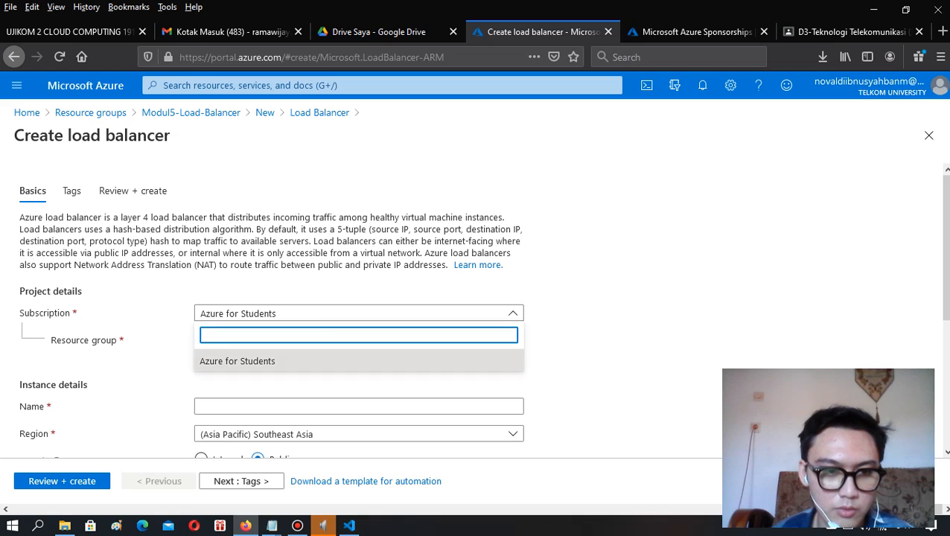
left_click(359, 361)
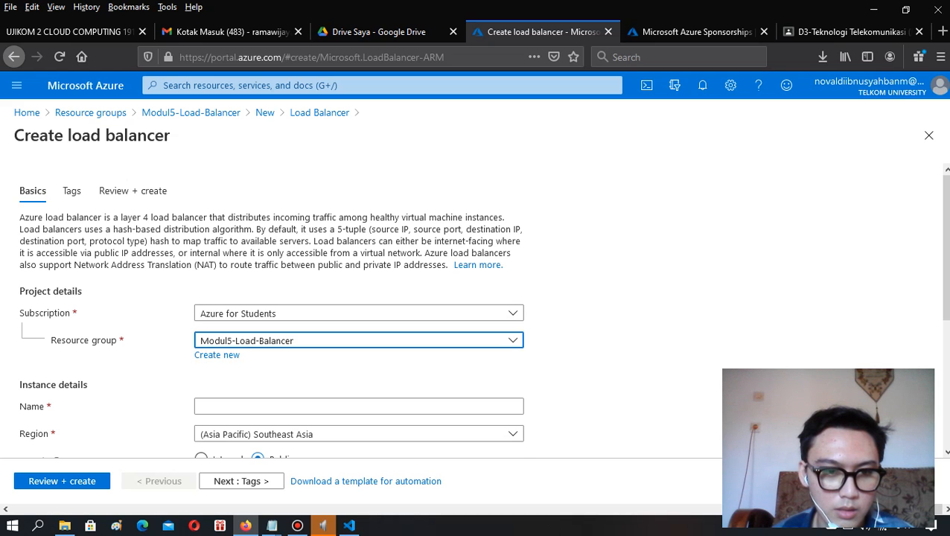
left_click(359, 341)
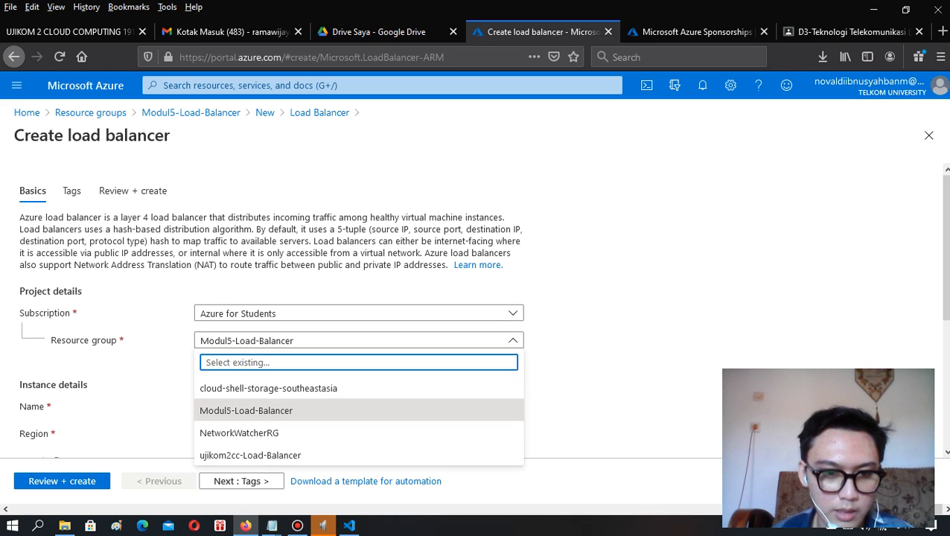
left_click(297, 410)
scroll(358, 406, "down", 2)
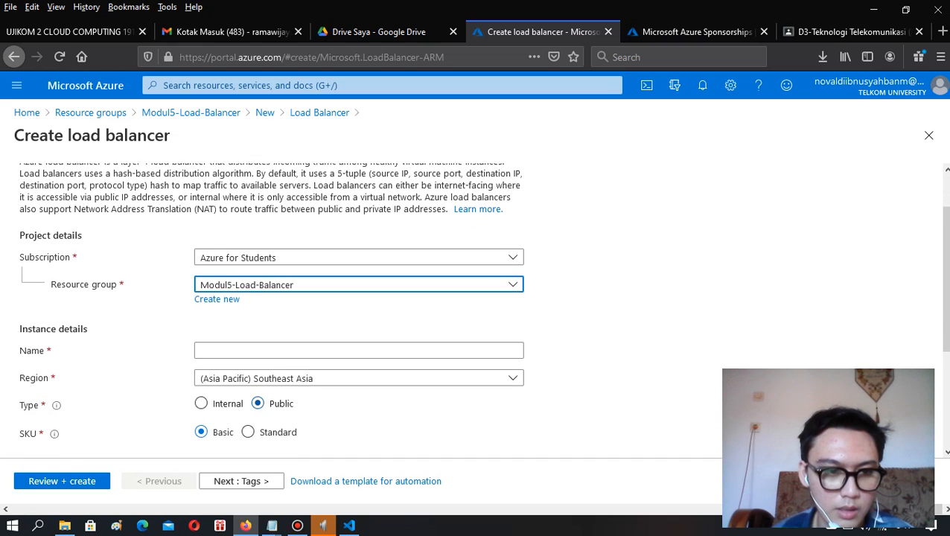
left_click(359, 335)
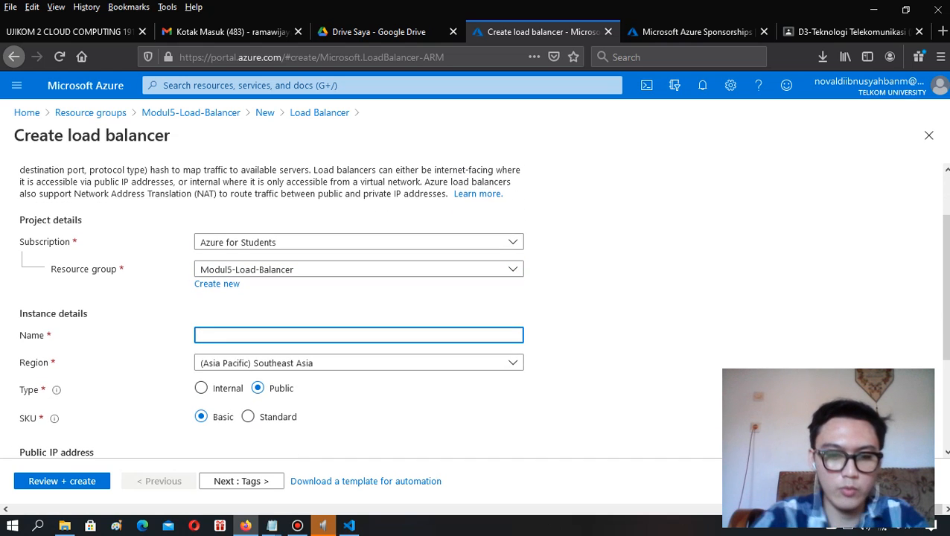
type("ujikom2cc")
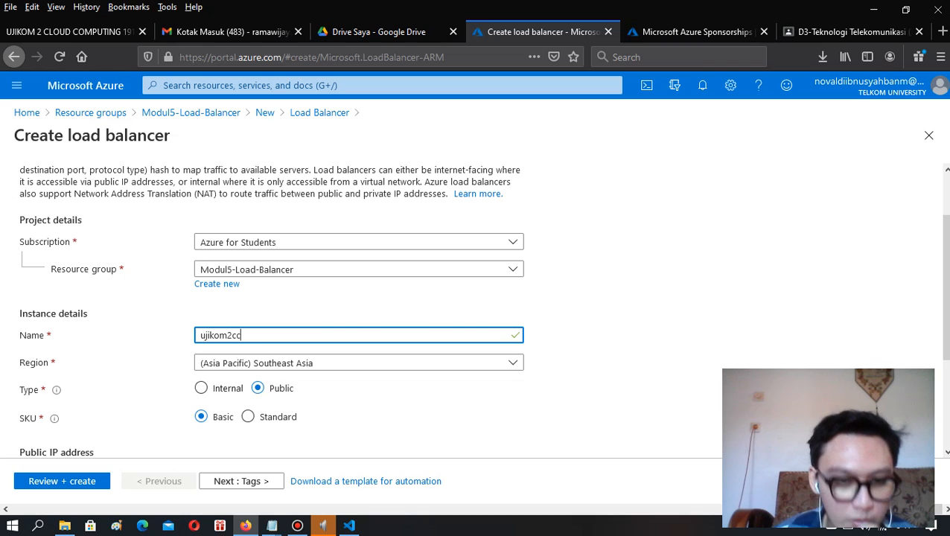
Set the load balancer's new public IP address to static assignment and name it ipload.
scroll(483, 310, "down", 2)
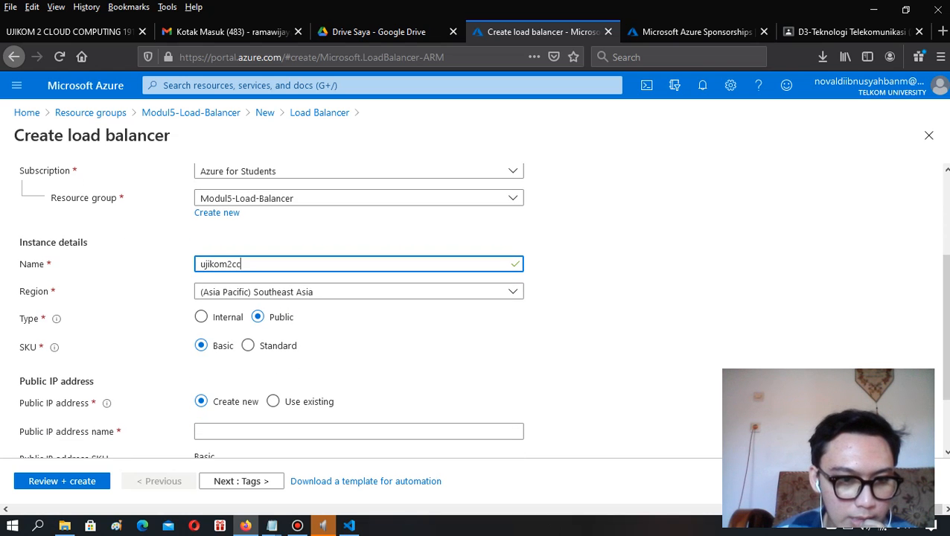
scroll(483, 310, "down", 2)
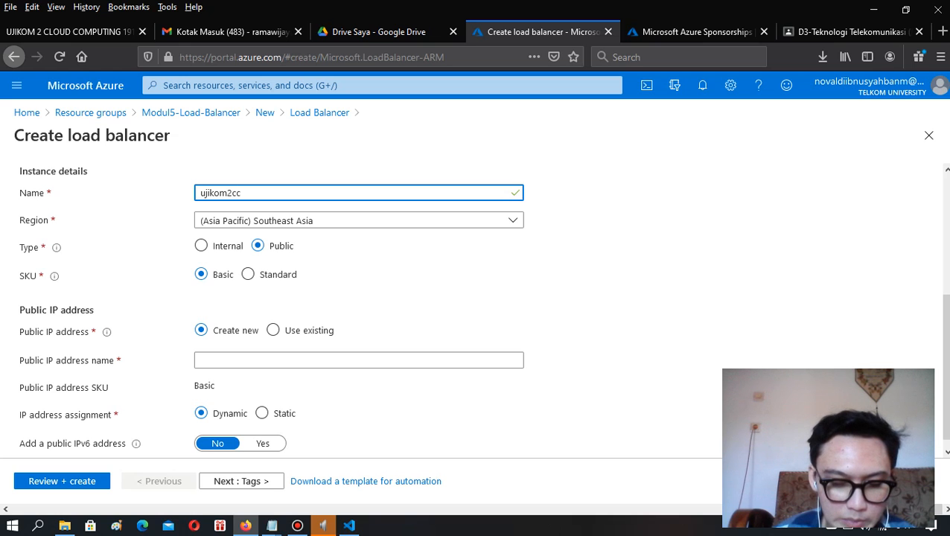
scroll(262, 402, "down", 1)
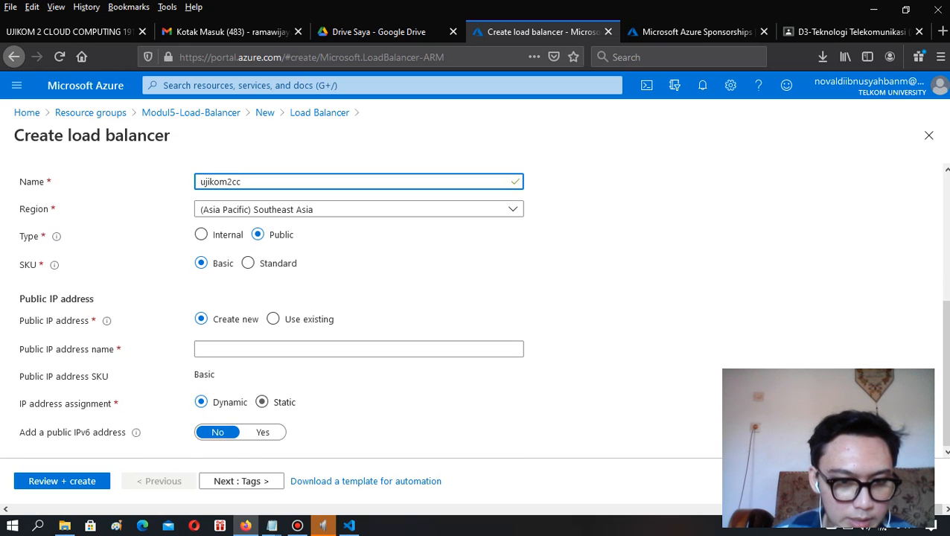
left_click(262, 402)
left_click(358, 349)
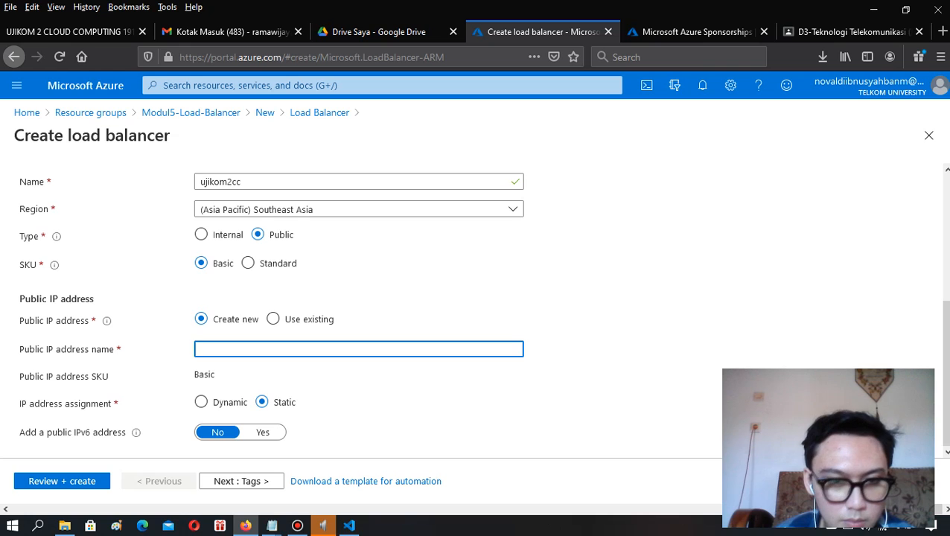
key("alt+Tab")
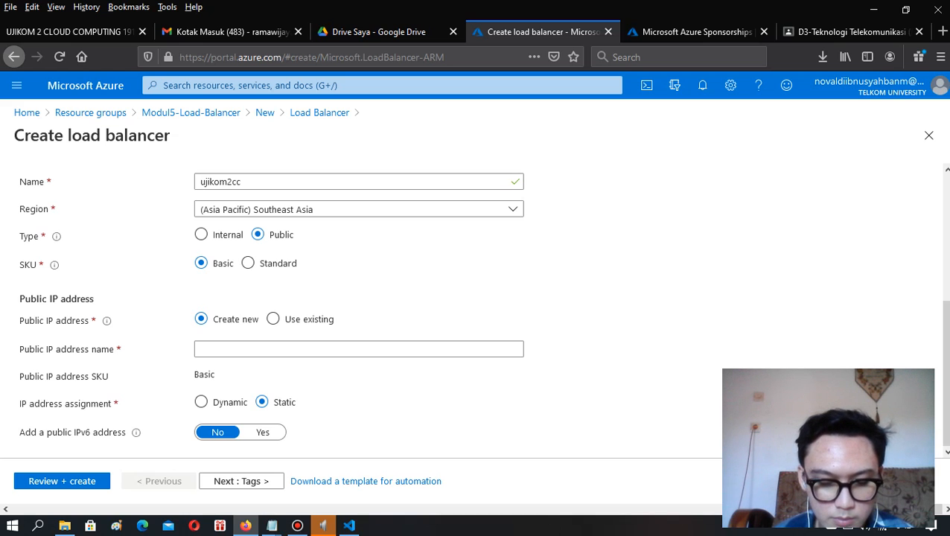
left_click(359, 349)
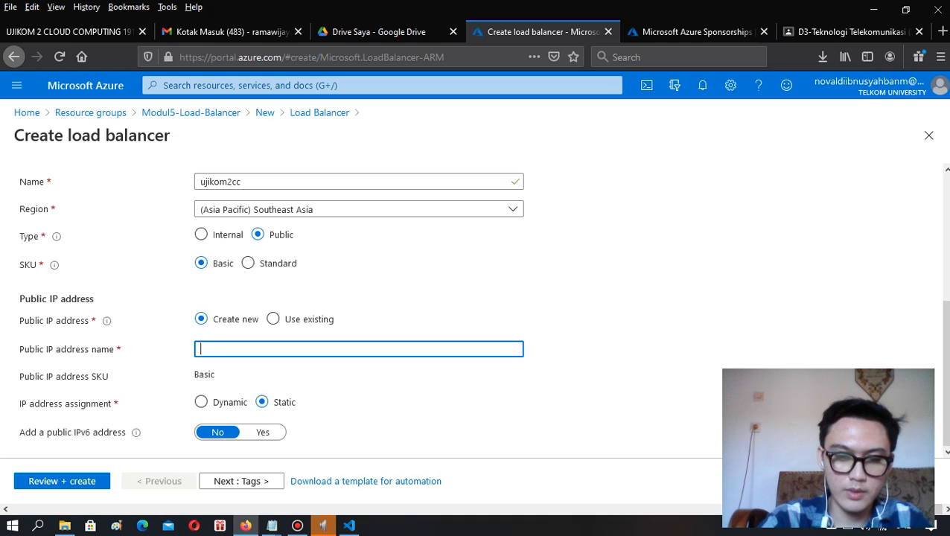
type("9")
key("BackSpace")
type("ip")
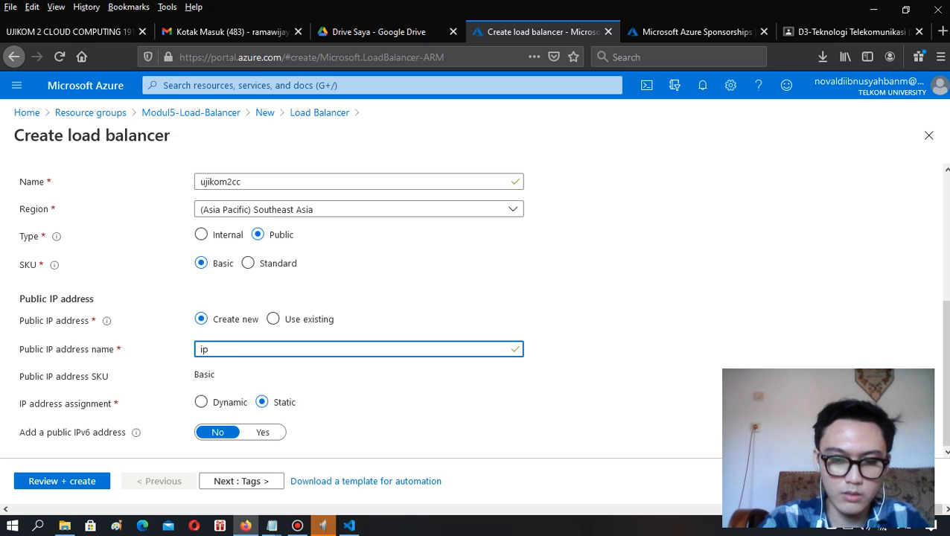
type("load")
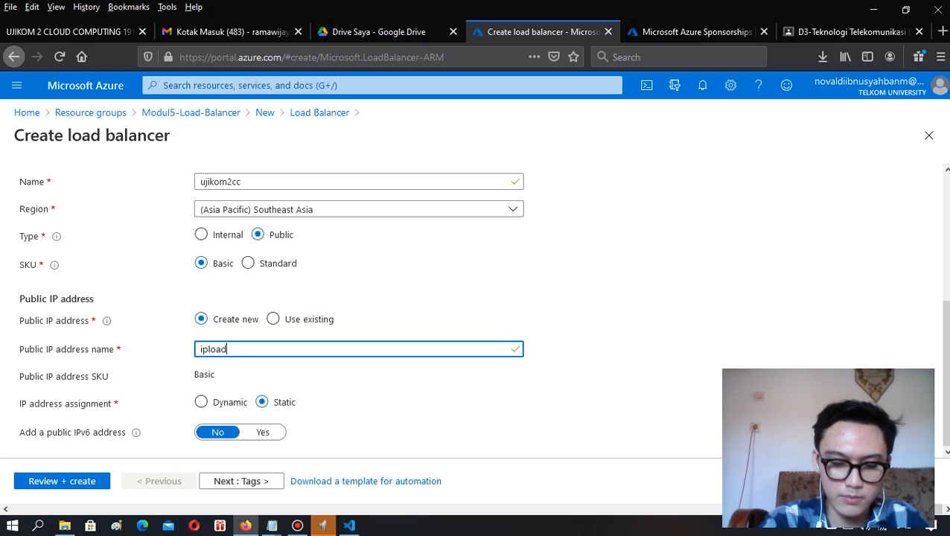
Complete the public IP address name as ipload-balancerujikomcc2, then review and create the load balancer.
type("-balancer")
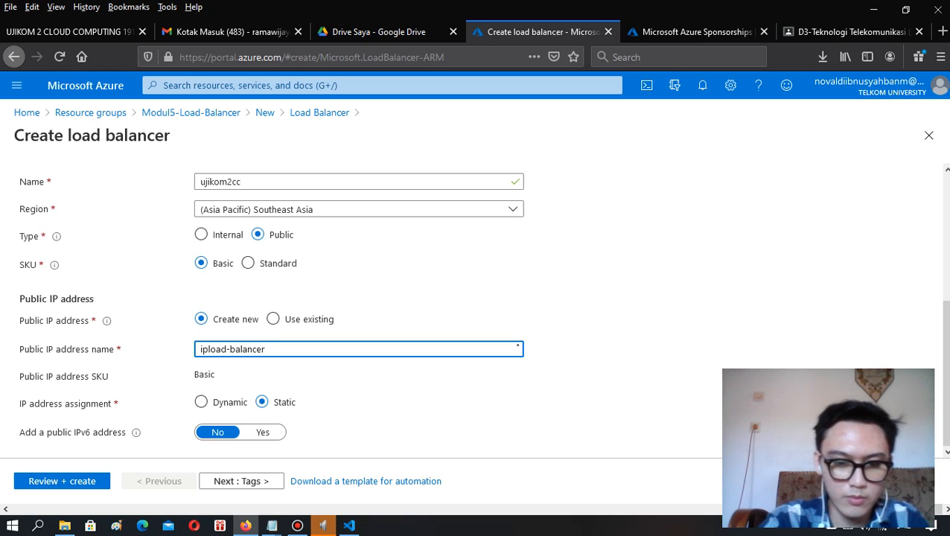
type("ujikom")
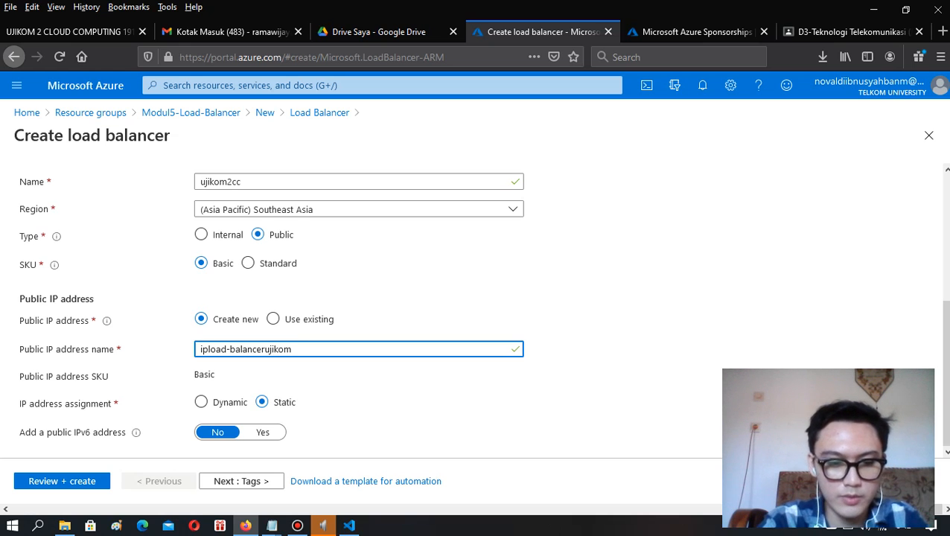
type("cc2")
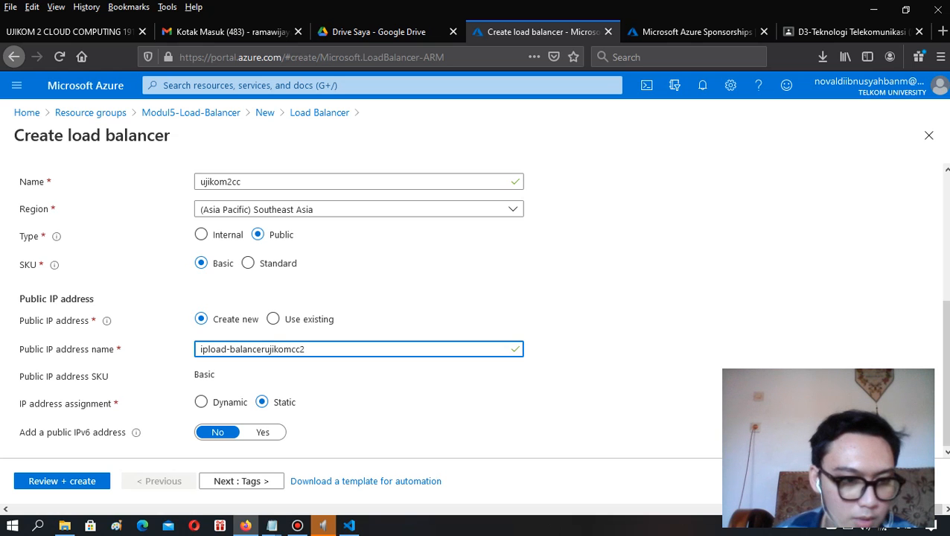
left_click(62, 481)
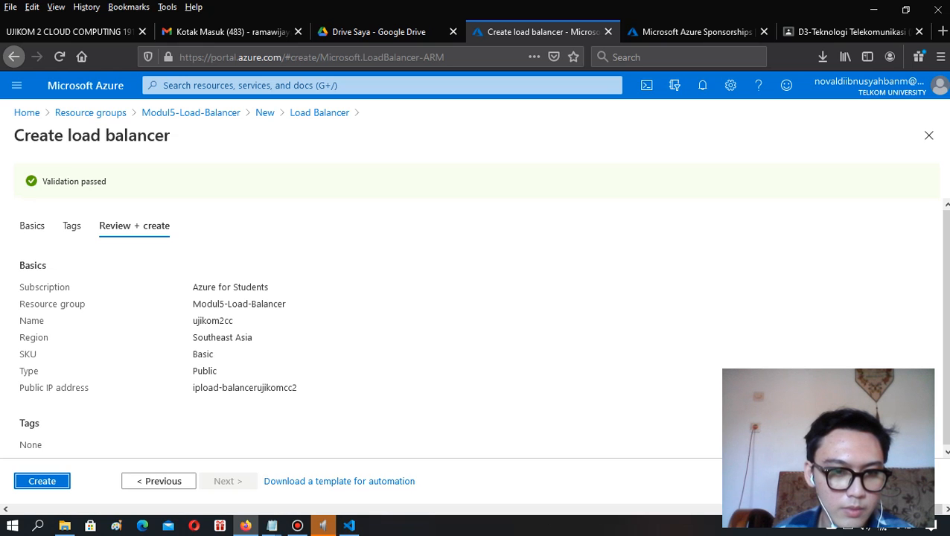
key("Return")
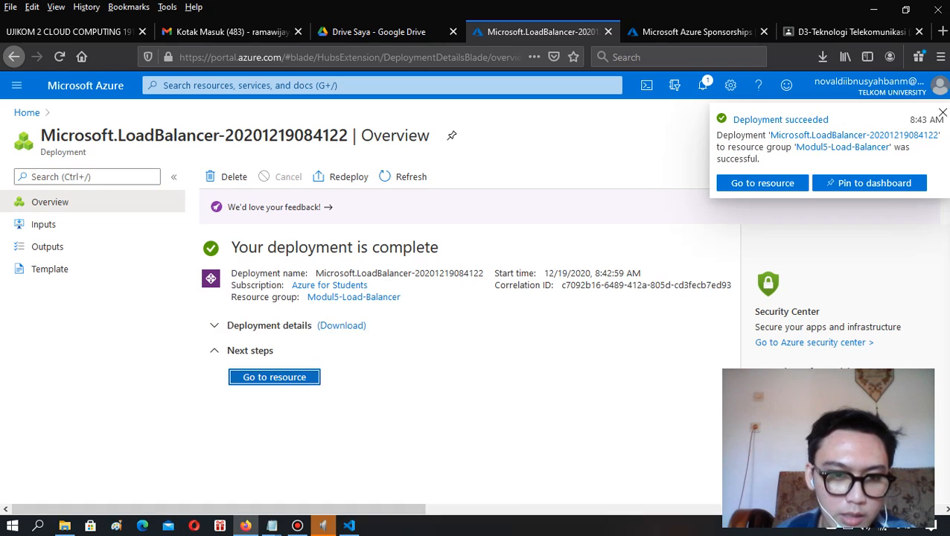
Open the deployed load balancer, examine its essentials and view its backend pools.
left_click(274, 376)
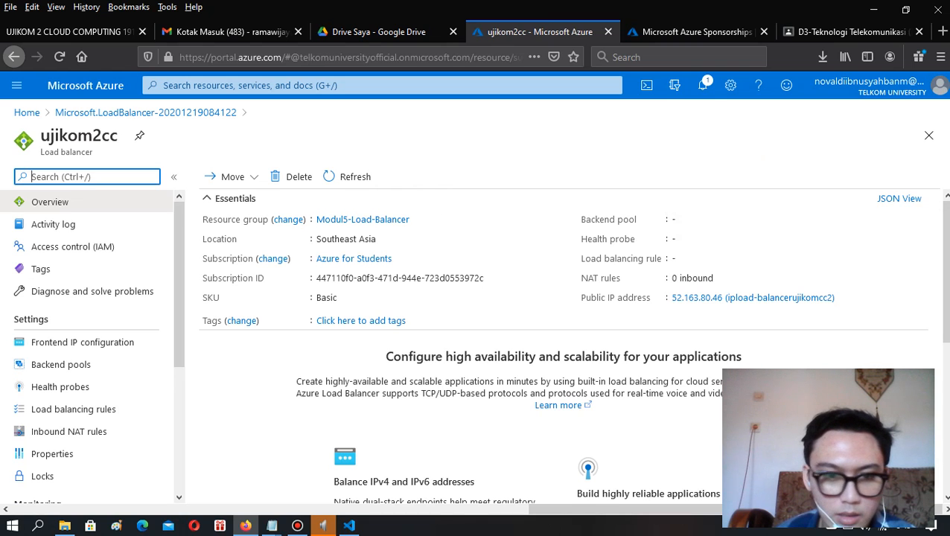
scroll(491, 298, "down", 2)
scroll(492, 297, "up", 2)
left_click(492, 257)
left_click_drag(491, 242, 491, 260)
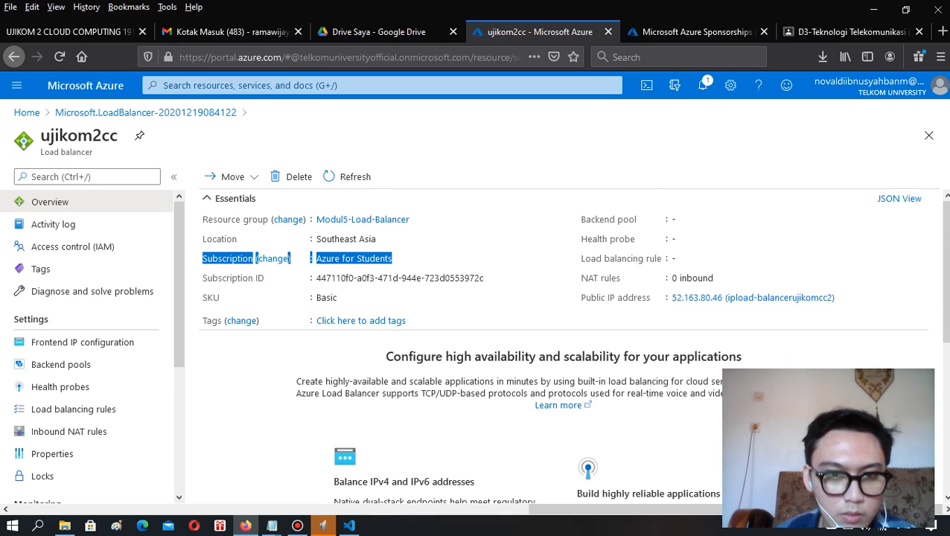
left_click(492, 256)
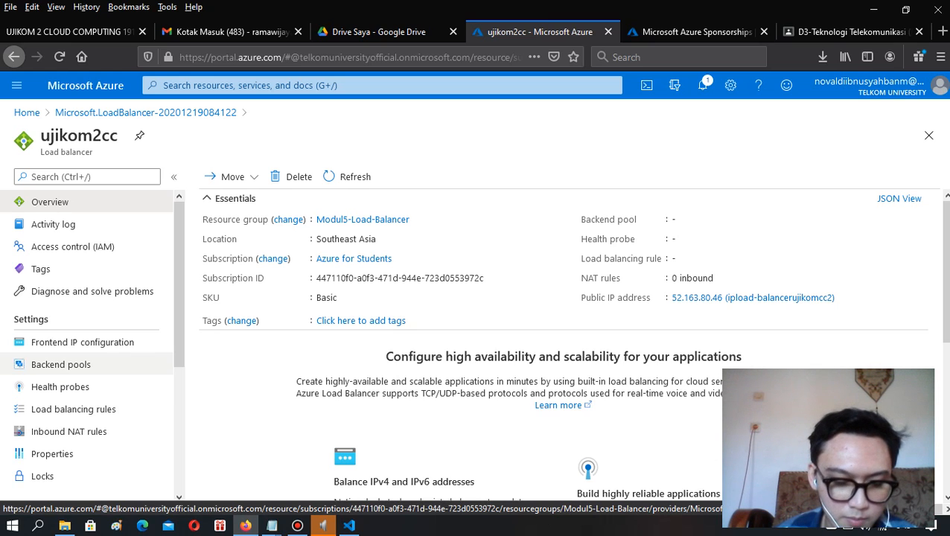
left_click(61, 364)
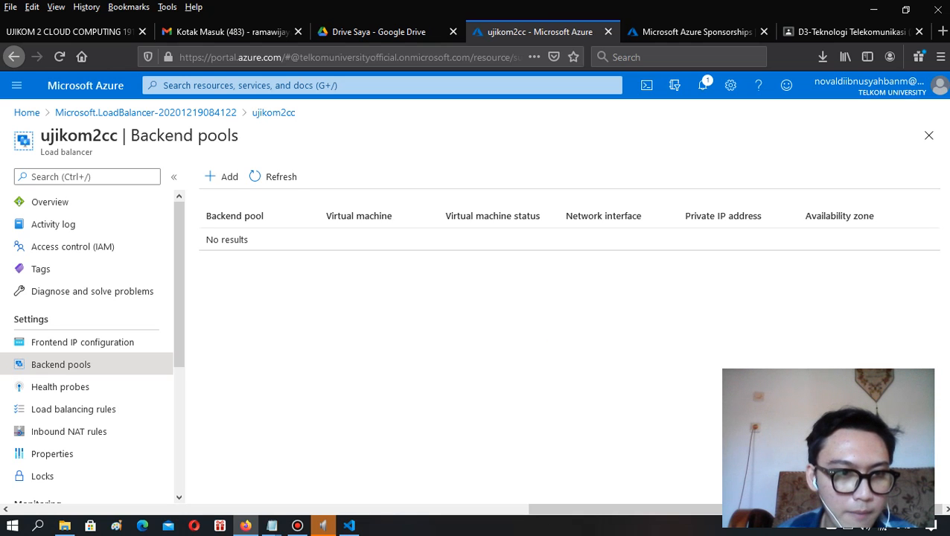
Open the Modul5-Load-Balancer resource group and group its resources by type.
left_click(17, 85)
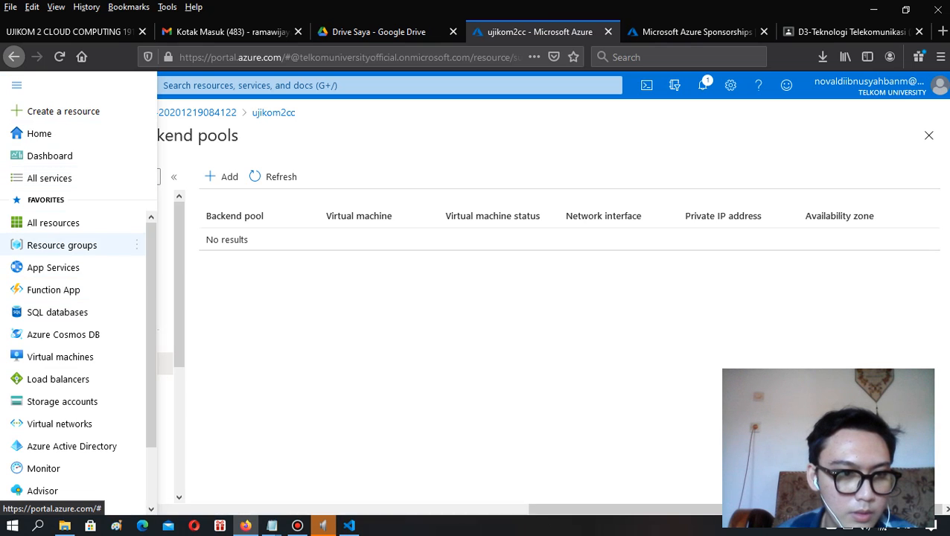
left_click(61, 245)
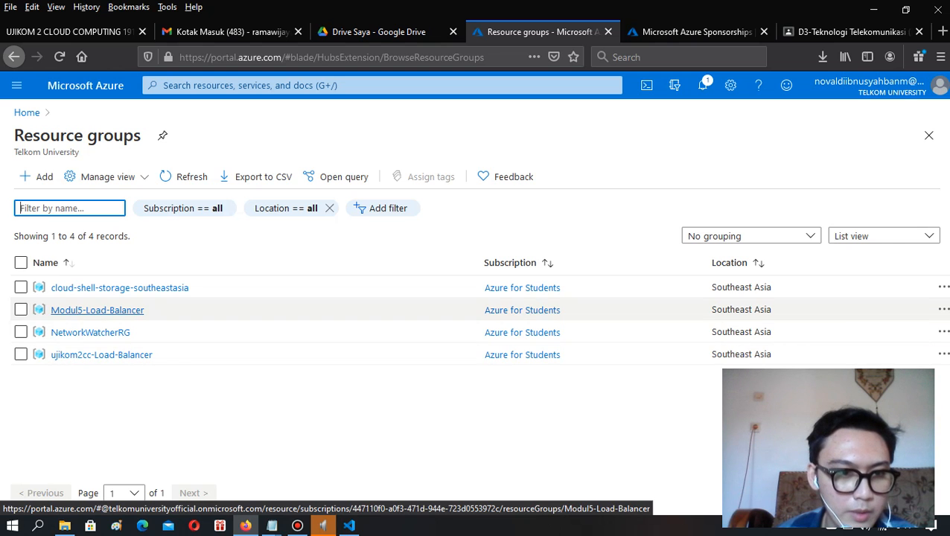
left_click(97, 310)
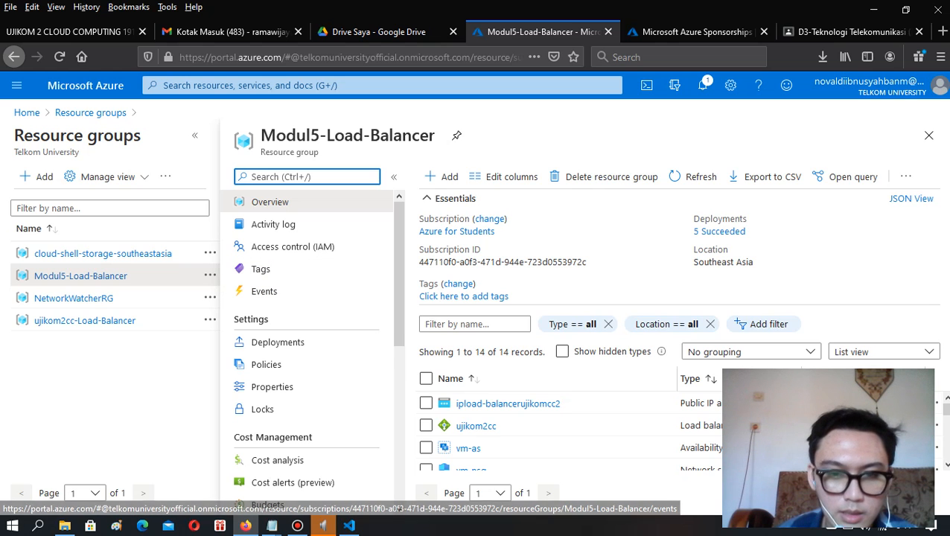
scroll(566, 432, "down", 2)
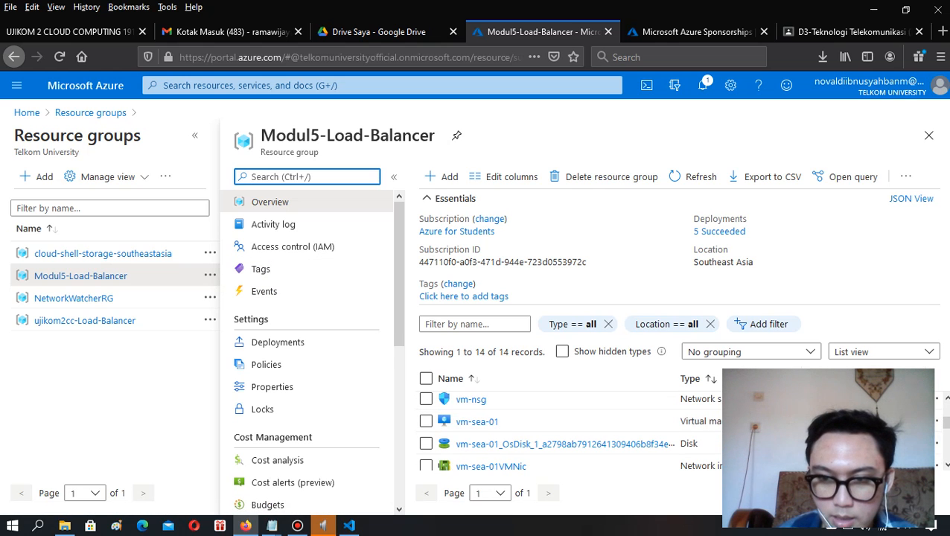
left_click(750, 351)
left_click(707, 393)
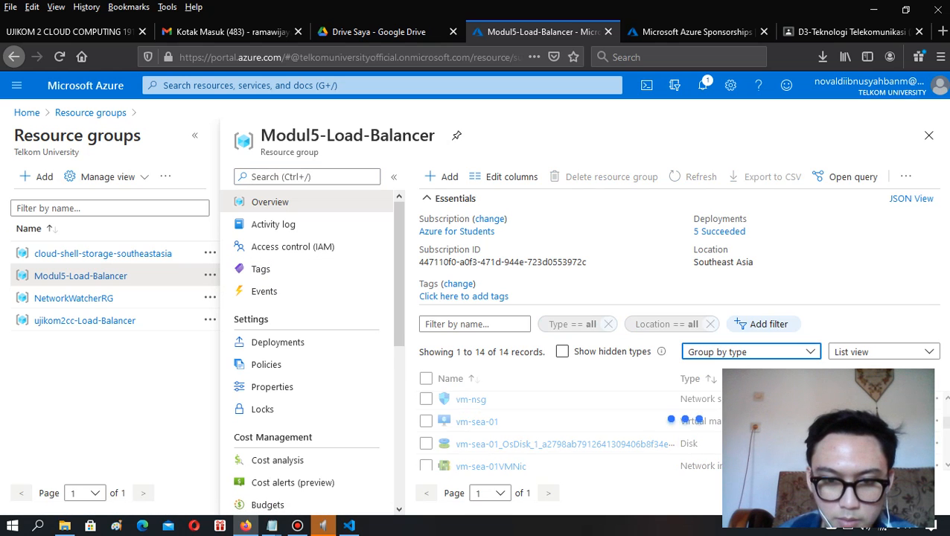
Find the ujikom2cc load balancer among the grouped resources, open it and start adding a backend pool.
scroll(491, 440, "down", 2)
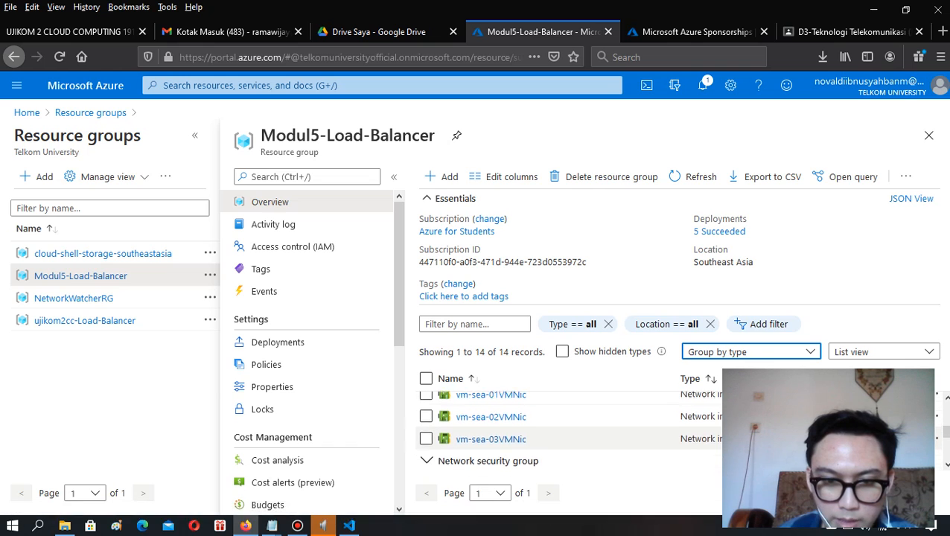
scroll(492, 440, "up", 2)
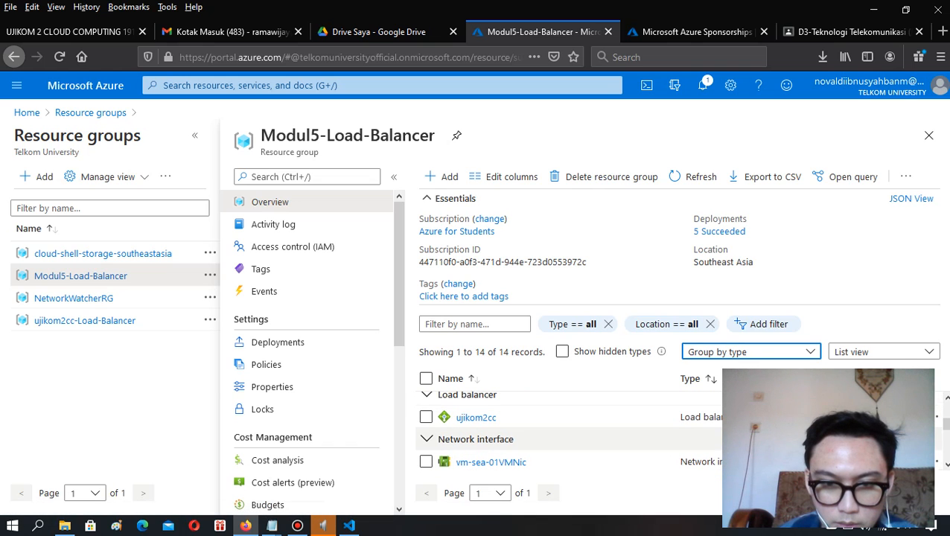
scroll(472, 421, "up", 3)
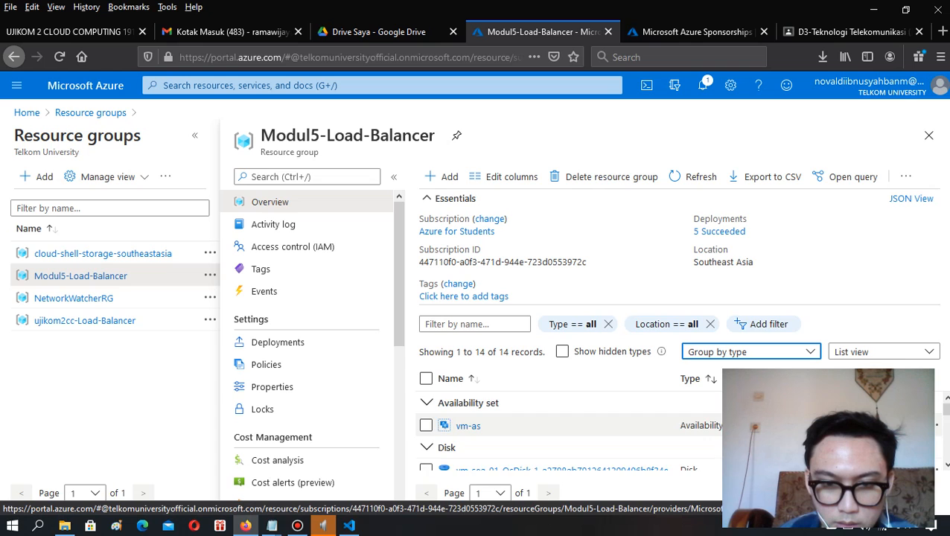
scroll(484, 414, "down", 5)
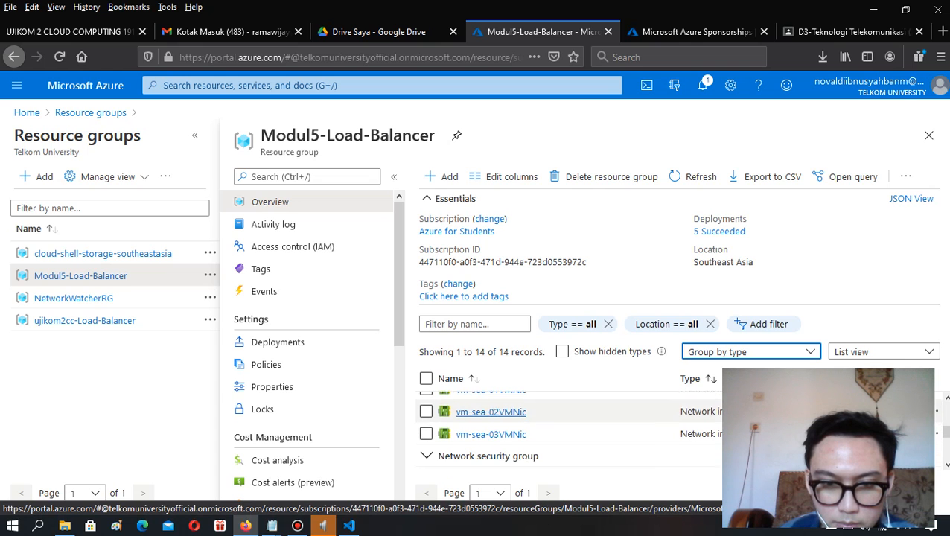
scroll(491, 424, "down", 2)
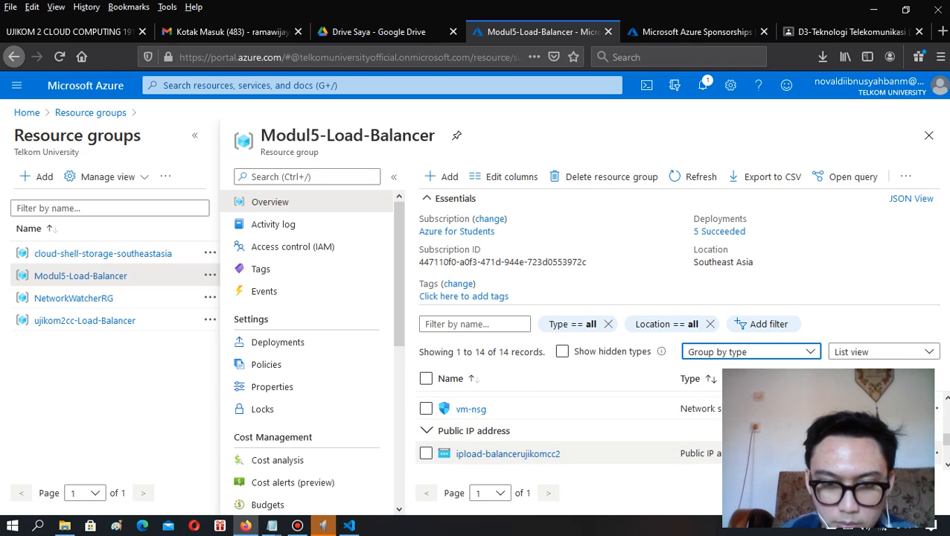
scroll(484, 424, "up", 3)
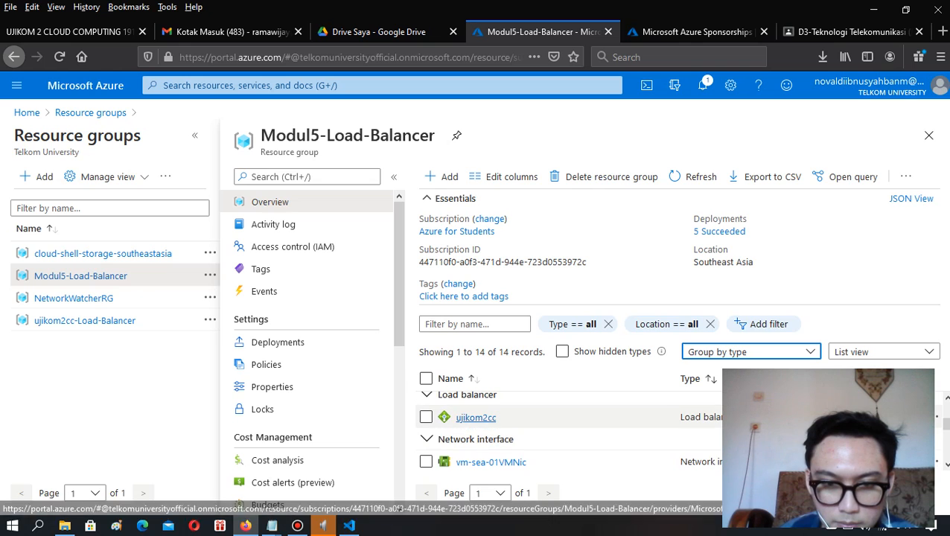
left_click(476, 418)
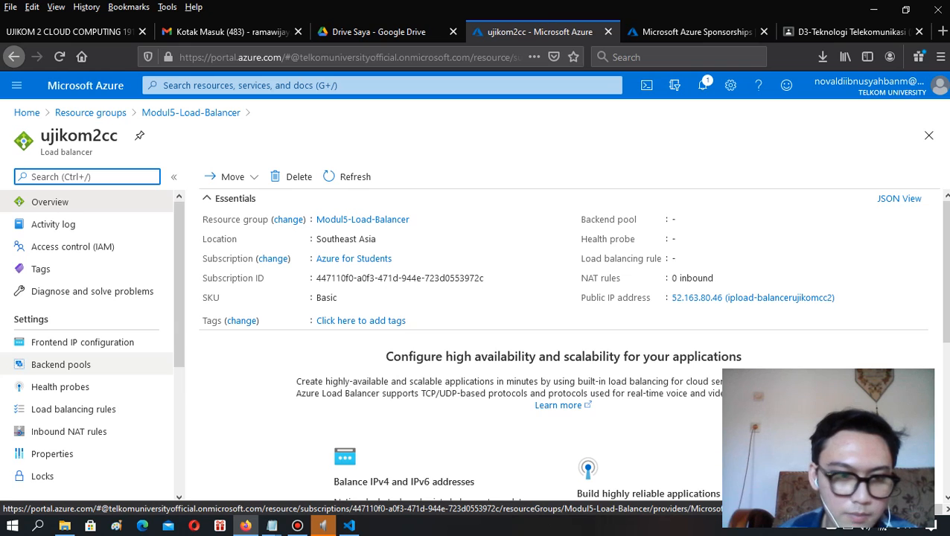
left_click(61, 364)
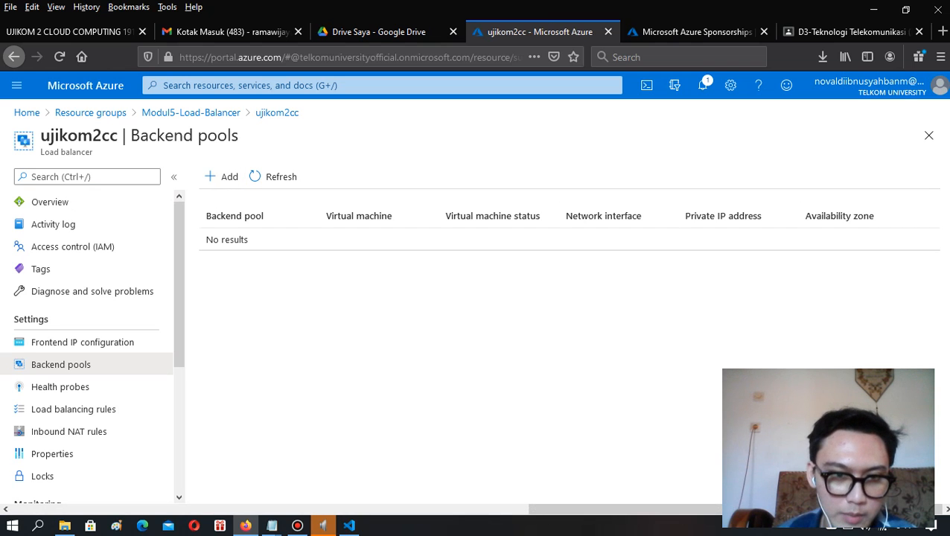
left_click(221, 176)
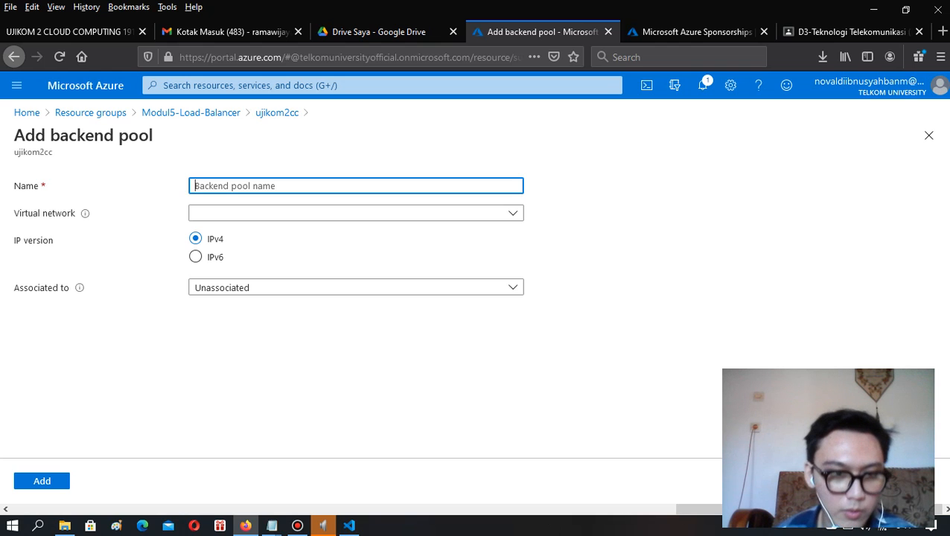
Set the backend pool's virtual network to vm-vnet (ujikom2cc-Load-Balancer) and name the pool ujikom2cc.
left_click(356, 213)
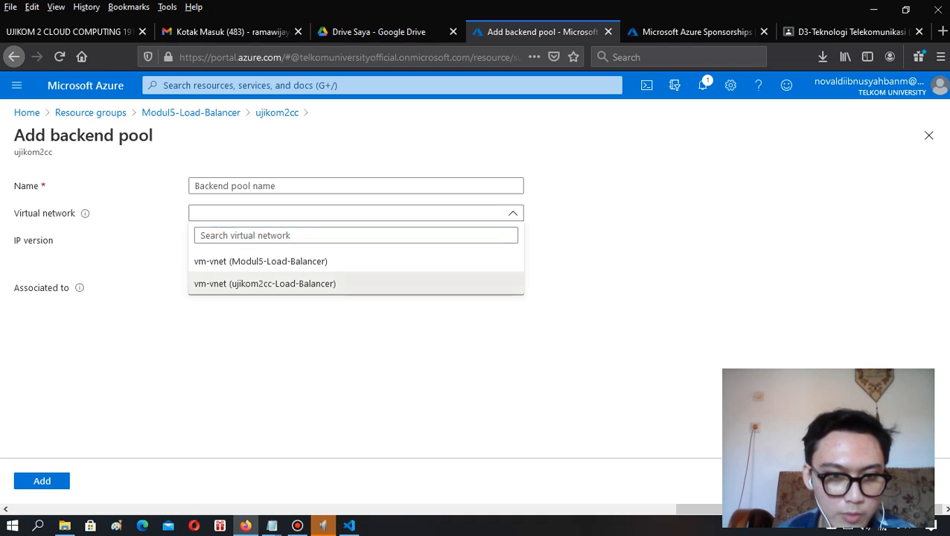
left_click(265, 284)
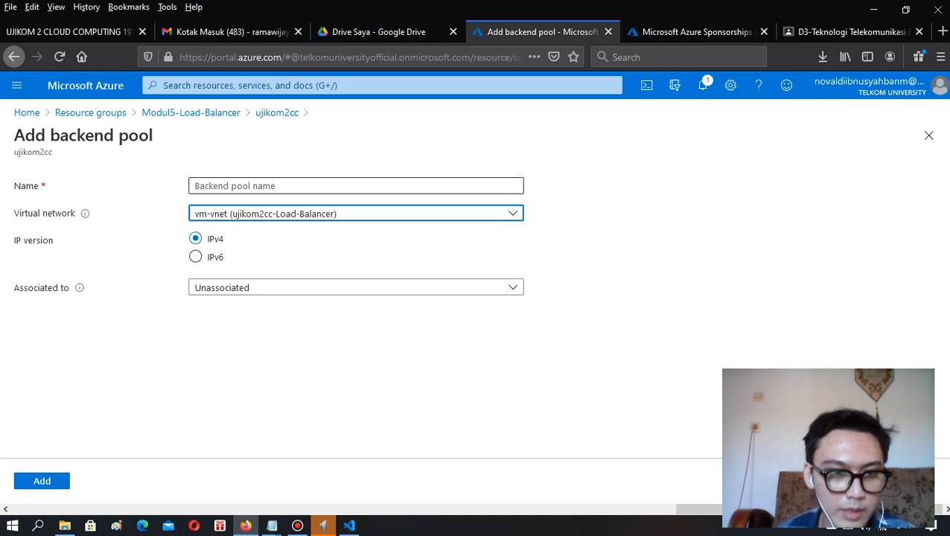
left_click(286, 186)
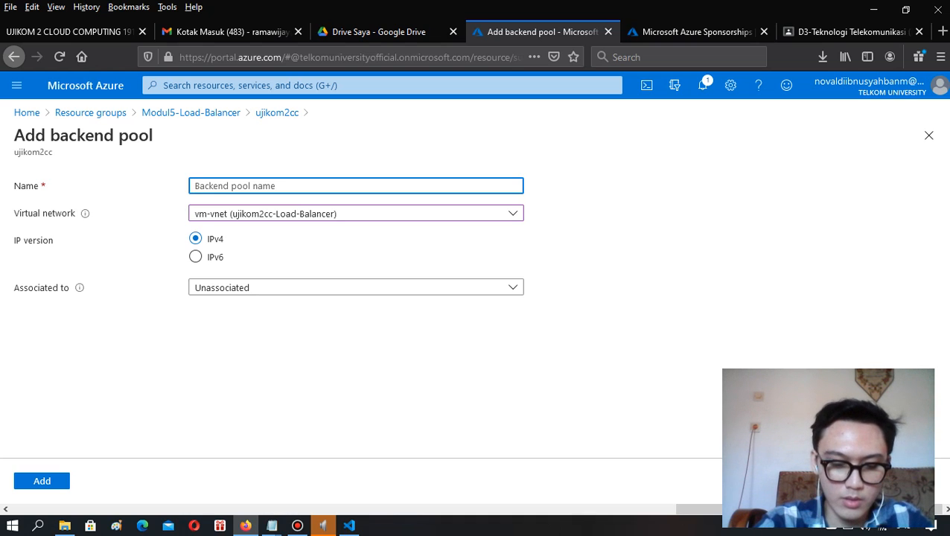
type("ujikom2")
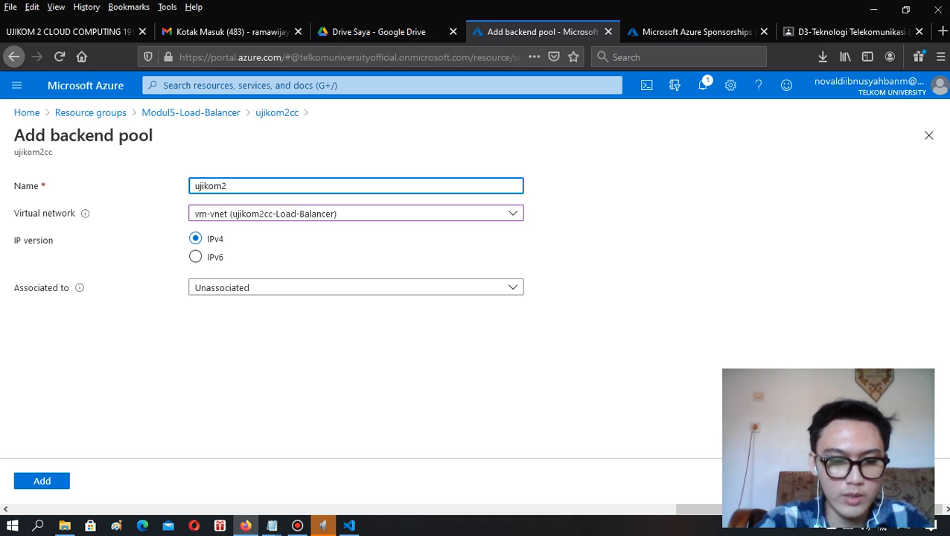
type("cc")
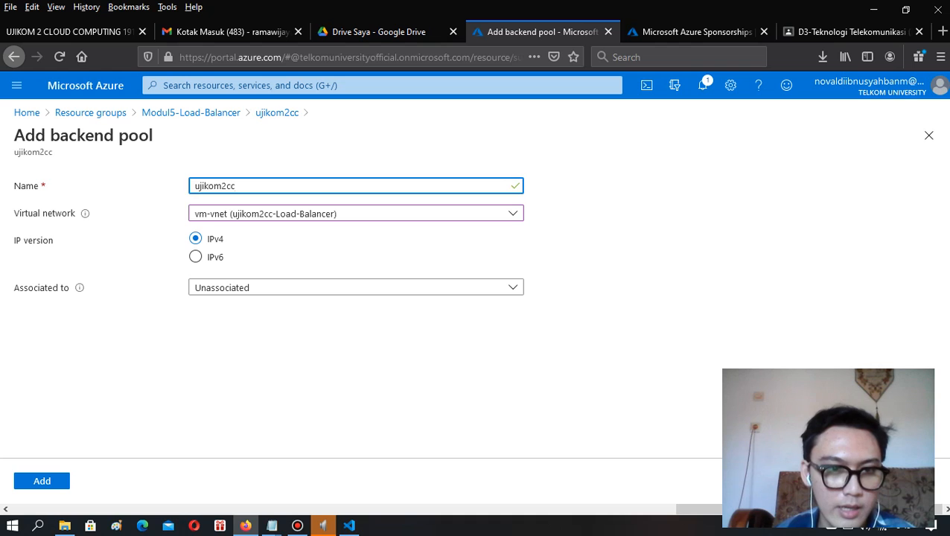
Associate the backend pool with virtual machines, add it to the load balancer and return to the backend pools list.
left_click(356, 287)
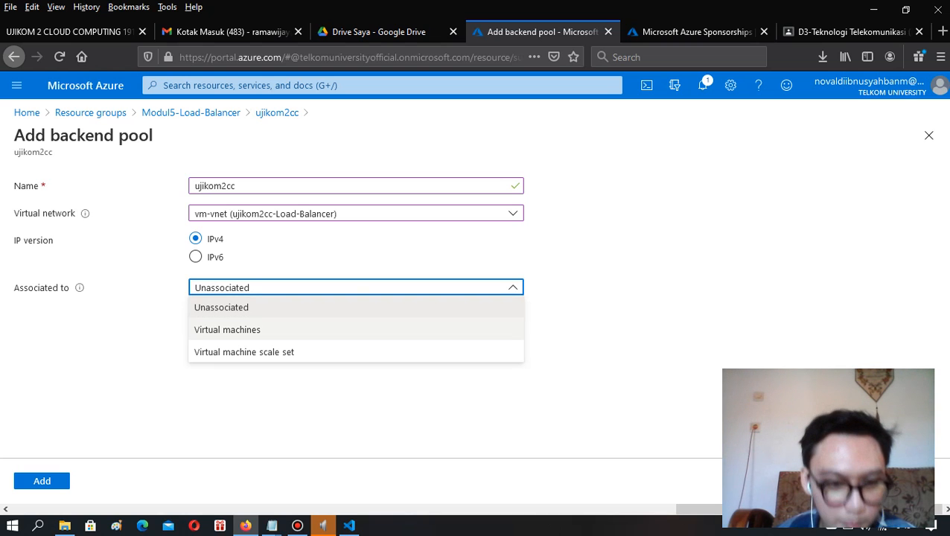
left_click(356, 330)
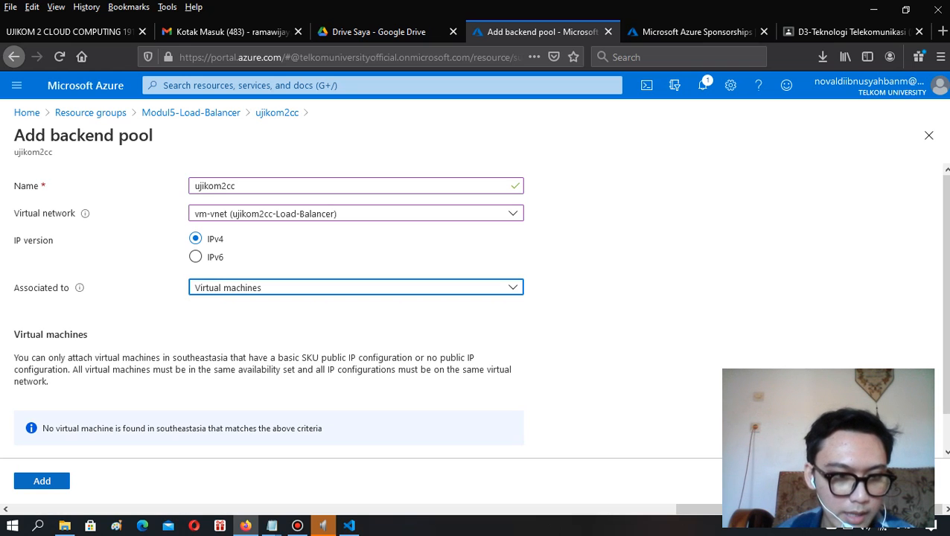
left_click(41, 481)
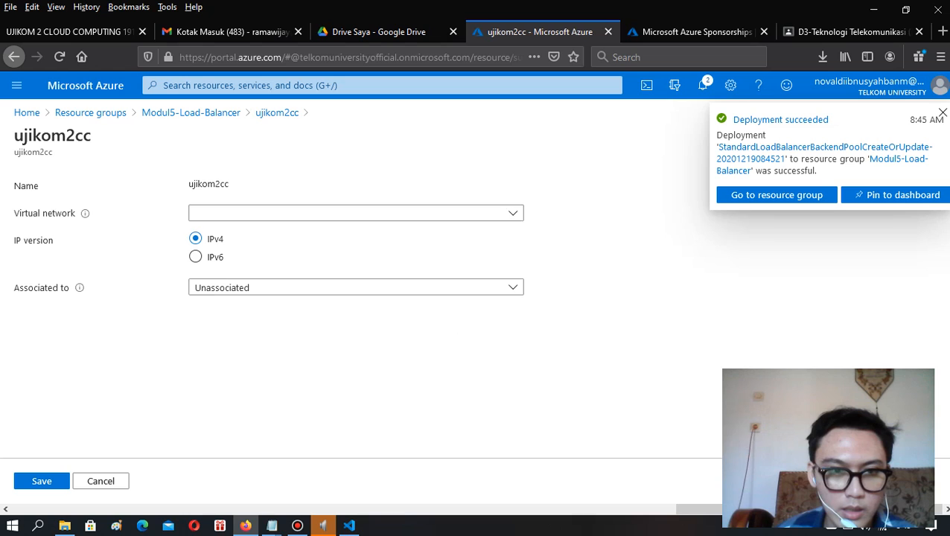
left_click(100, 481)
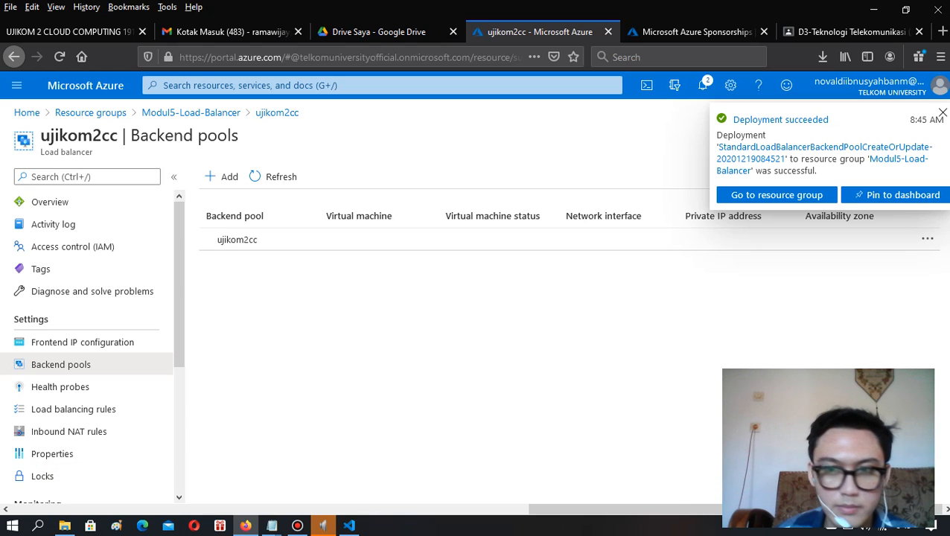
Open the Modul5-Load-Balancer resource group and examine its list of resources.
left_click(776, 195)
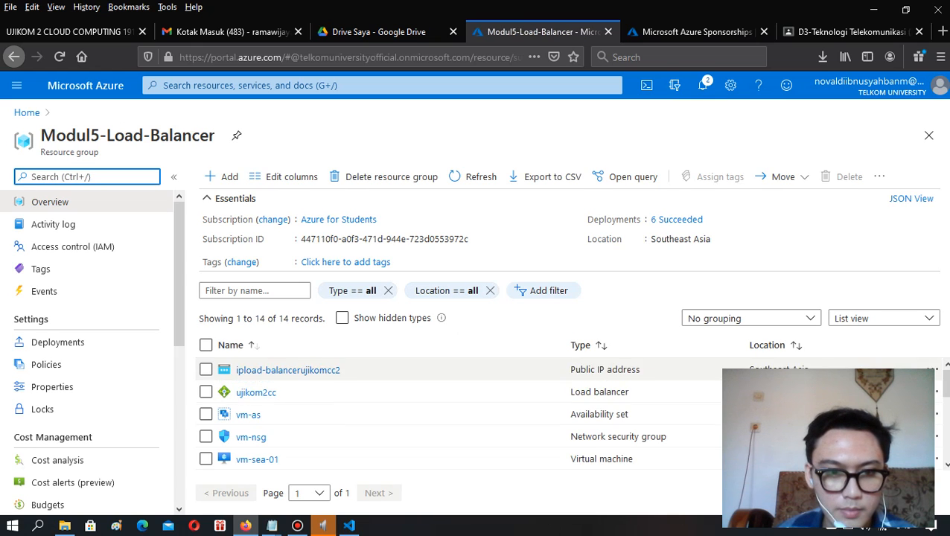
scroll(350, 417, "down", 4)
scroll(298, 423, "up", 5)
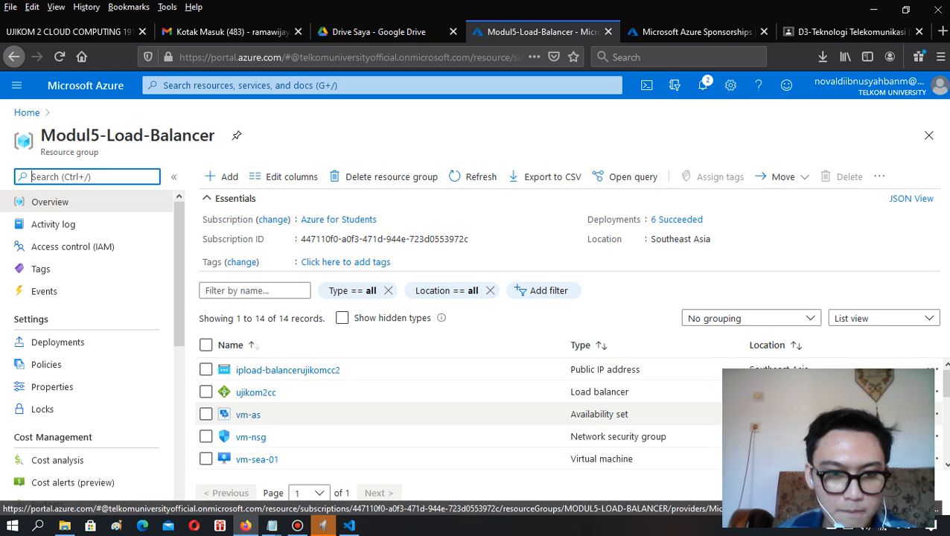
scroll(298, 431, "down", 5)
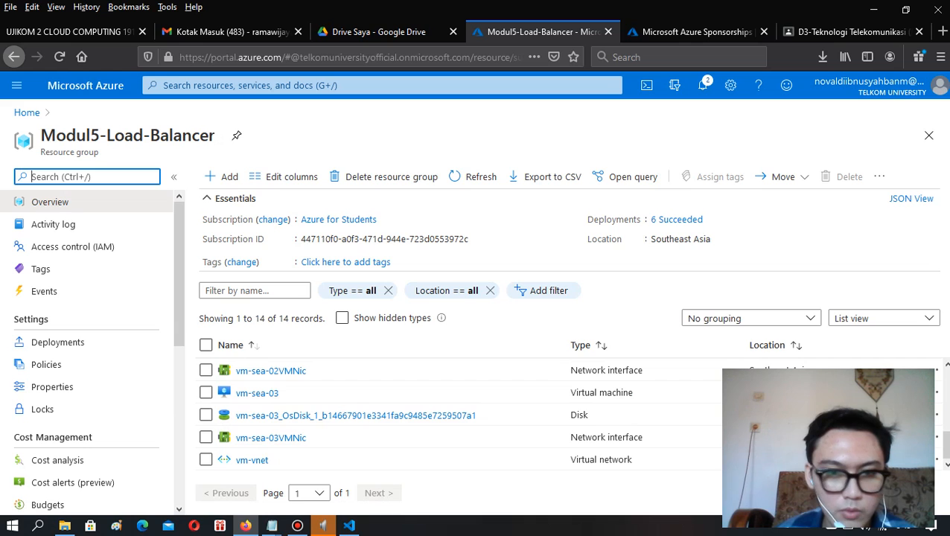
Group the Modul5-Load-Balancer resources by type, check the vm-sea-01 virtual machine's overview and return to the resource group.
left_click(751, 318)
left_click(716, 360)
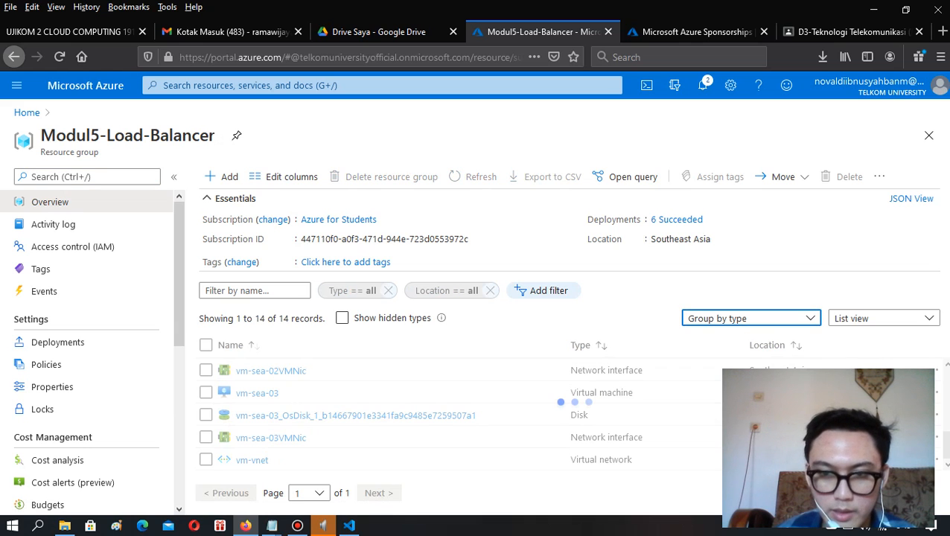
scroll(476, 429, "up", 2)
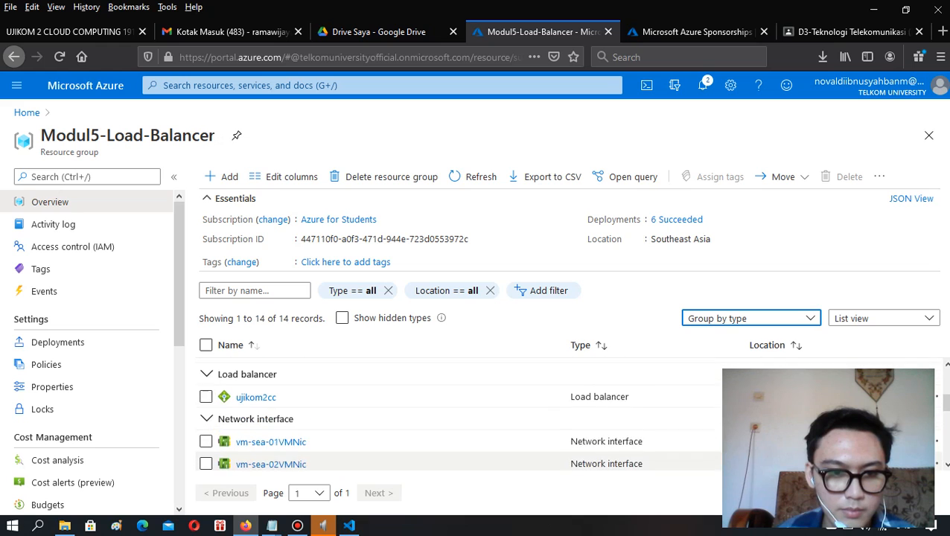
scroll(476, 448, "down", 5)
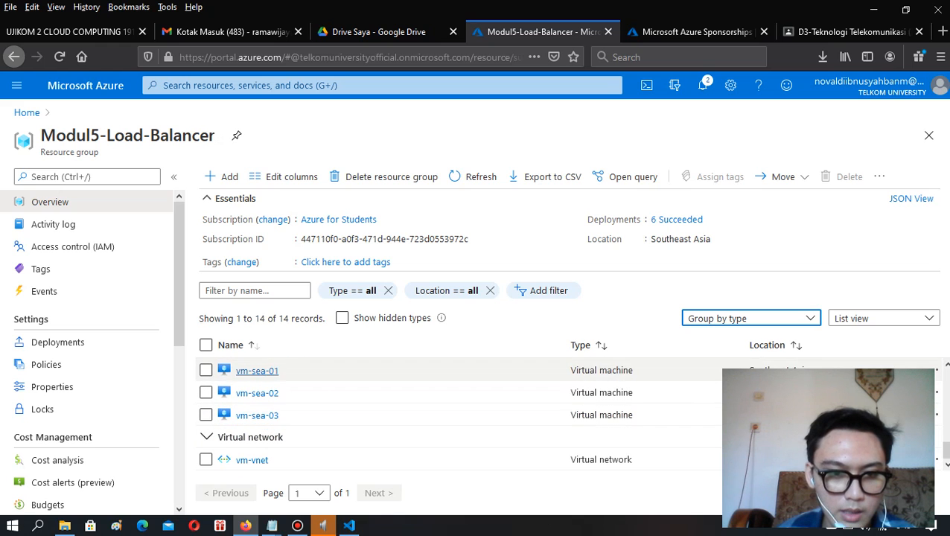
left_click(256, 370)
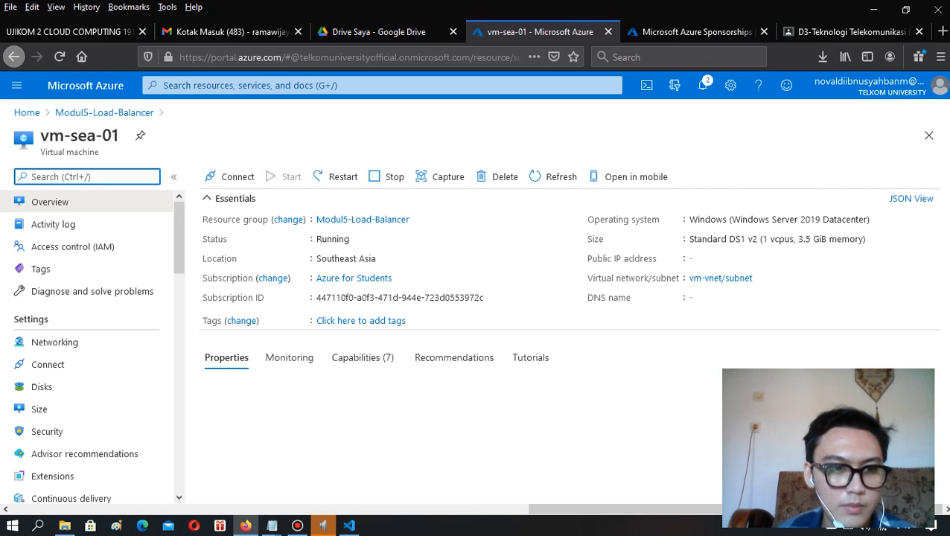
left_click(104, 112)
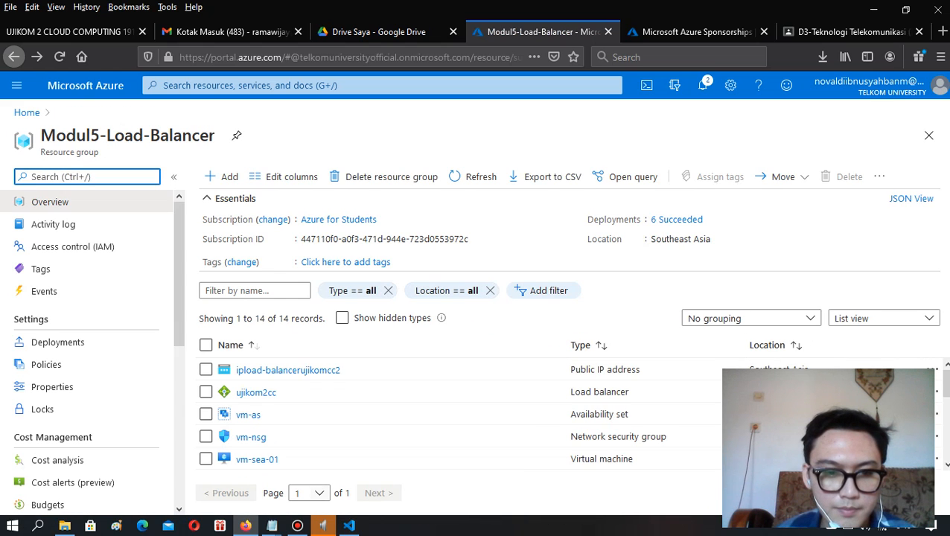
left_click(297, 525)
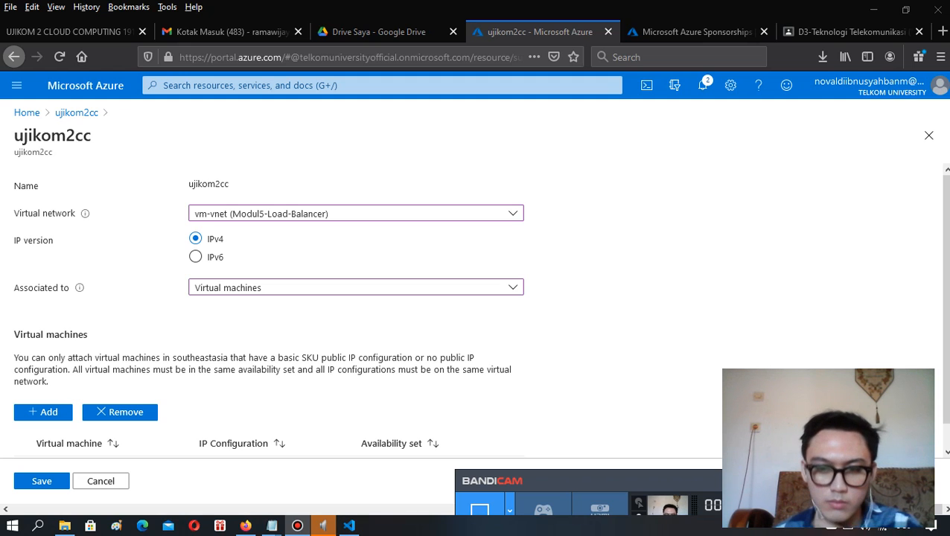
left_click(896, 481)
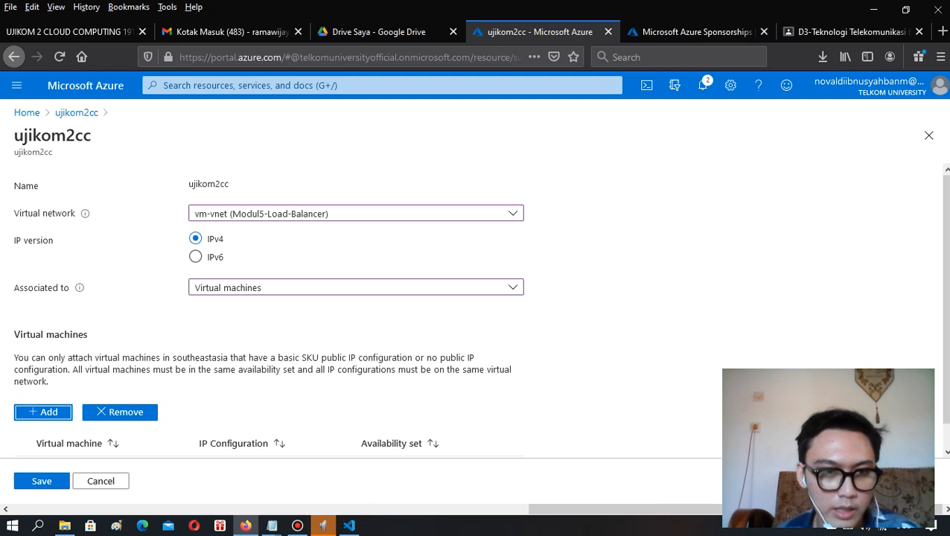
Set the ujikom2cc backend pool's virtual network to vm-vnet (Modul5-Load-Balancer) and associate the pool with virtual machines.
left_click_drag(188, 184, 229, 183)
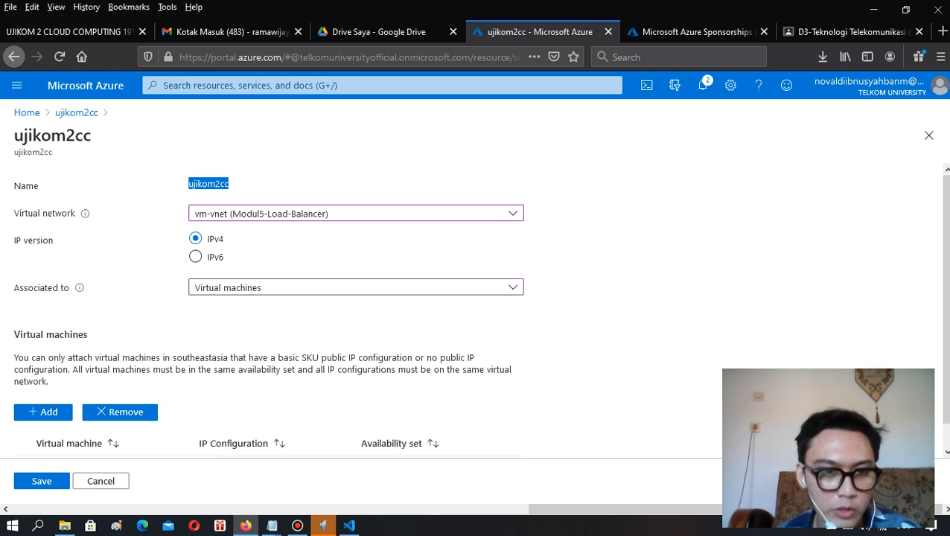
left_click(246, 184)
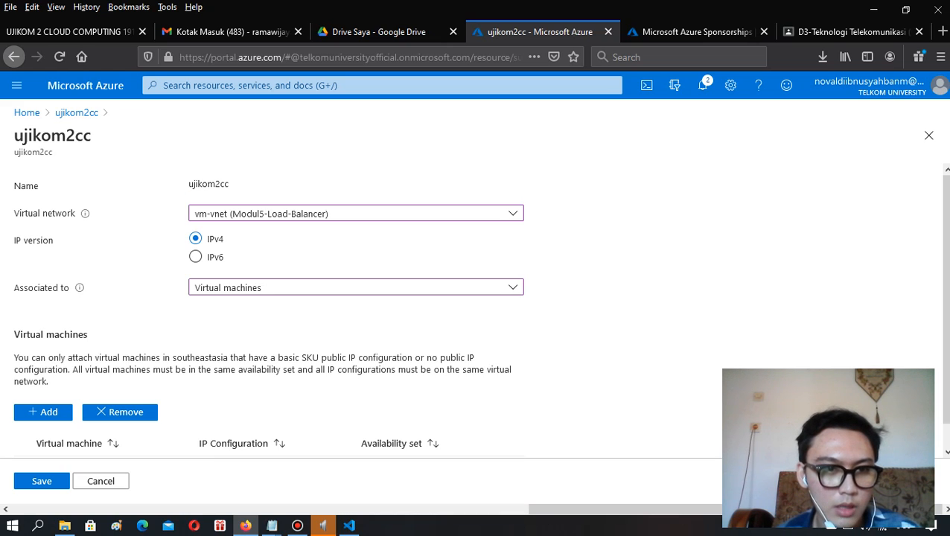
left_click(355, 213)
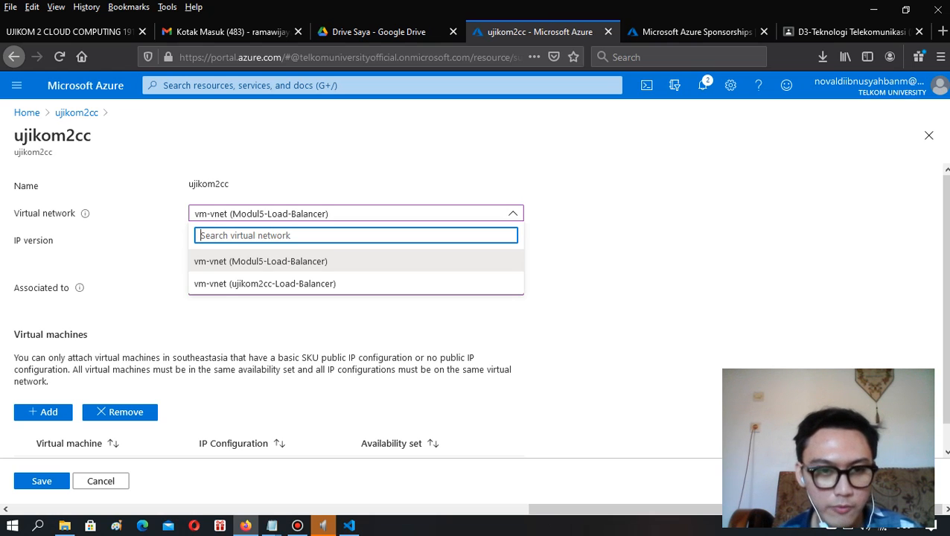
left_click(261, 261)
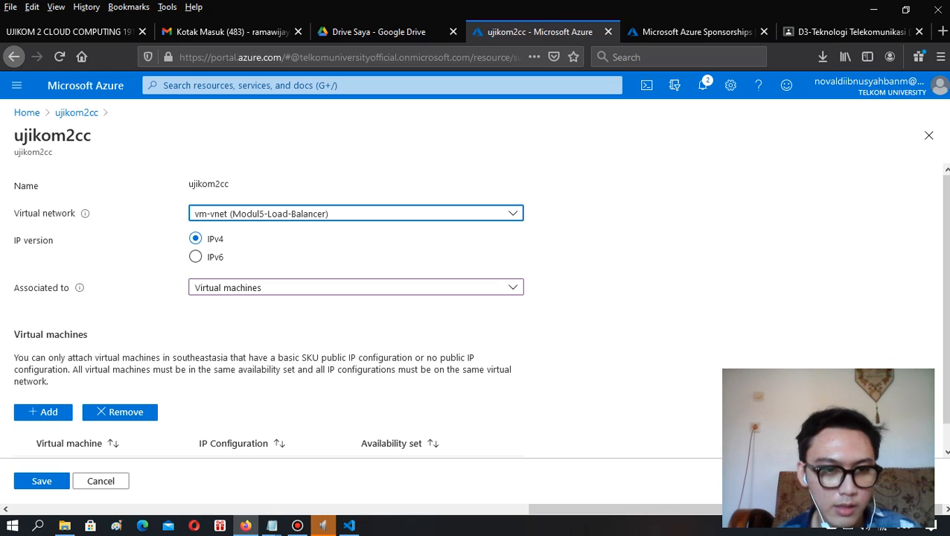
left_click(257, 288)
left_click(253, 329)
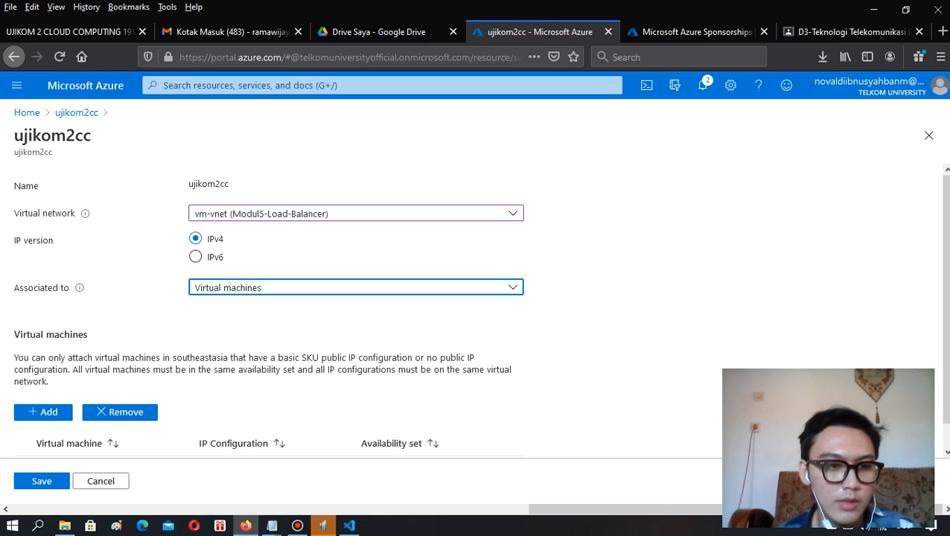
Add the virtual machines vm-sea-01, vm-sea-02 and vm-sea-03 to the ujikom2cc backend pool and save the pool.
left_click(43, 412)
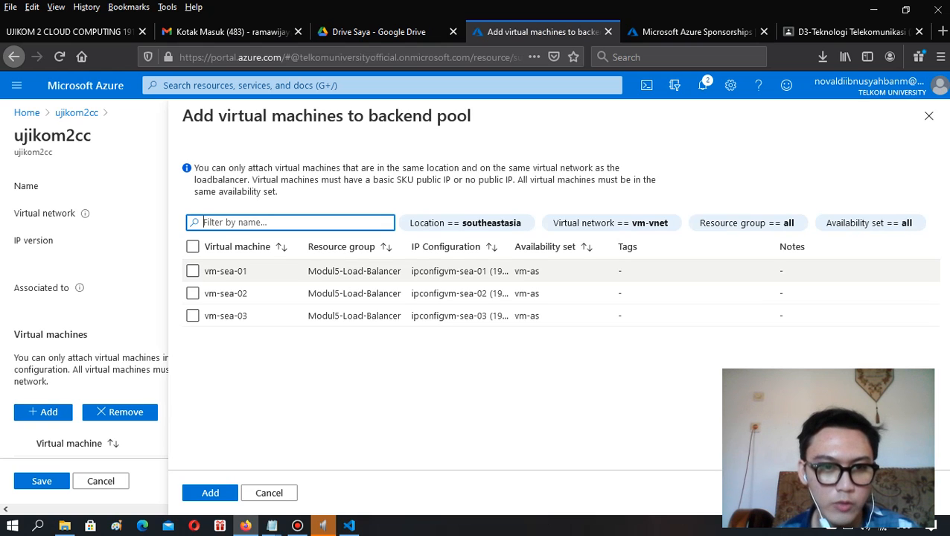
left_click(193, 247)
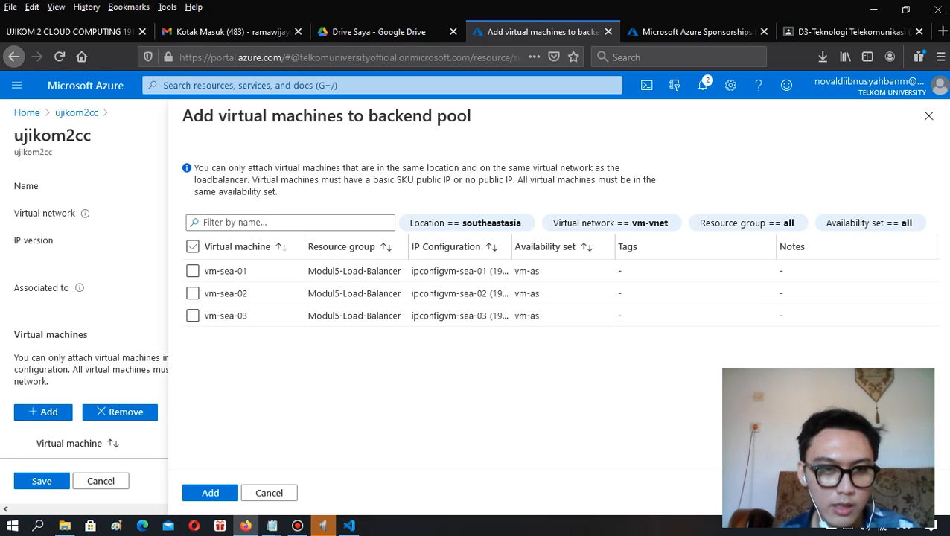
left_click(193, 246)
left_click(192, 246)
left_click(193, 247)
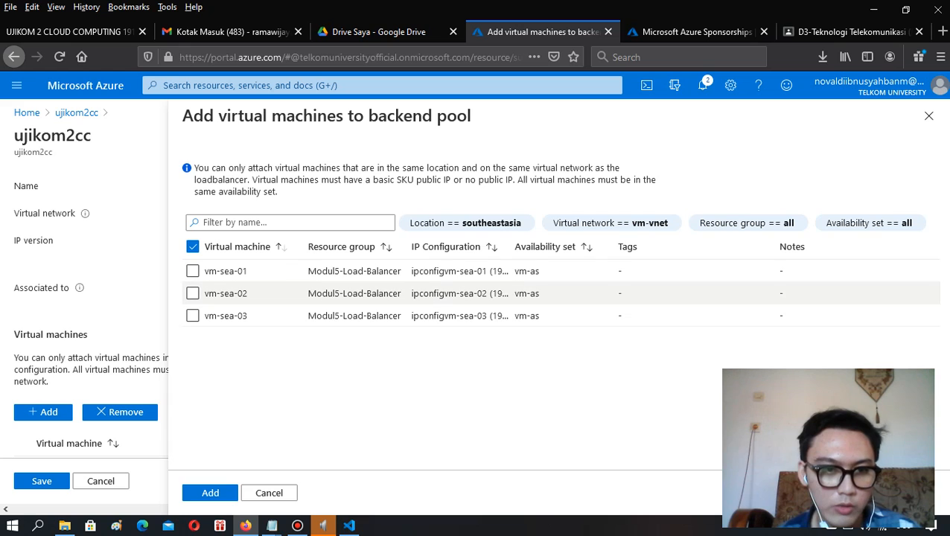
left_click(192, 271)
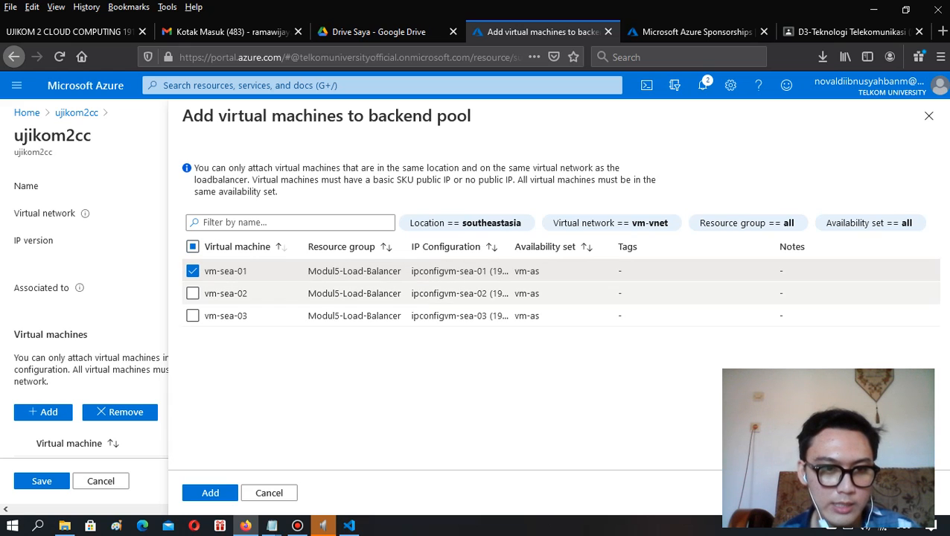
left_click(193, 293)
left_click(193, 315)
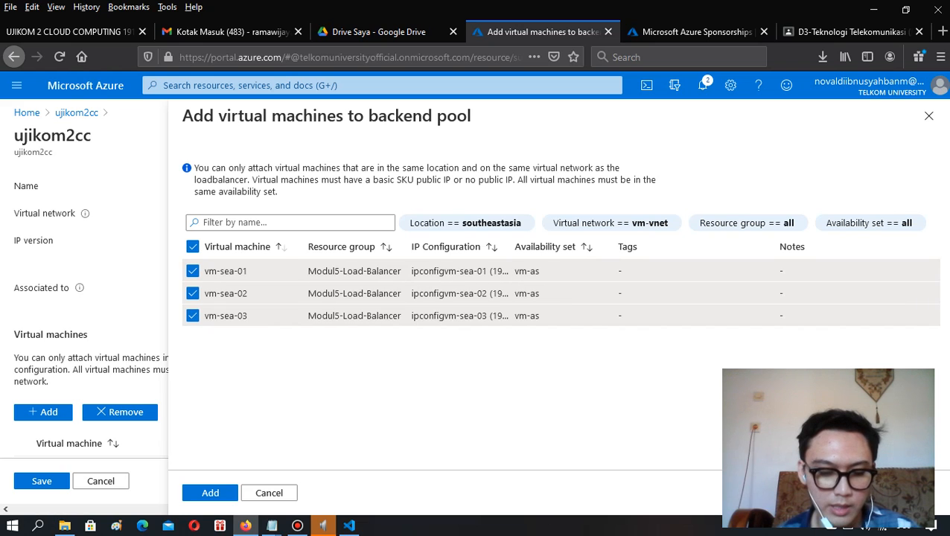
left_click(209, 493)
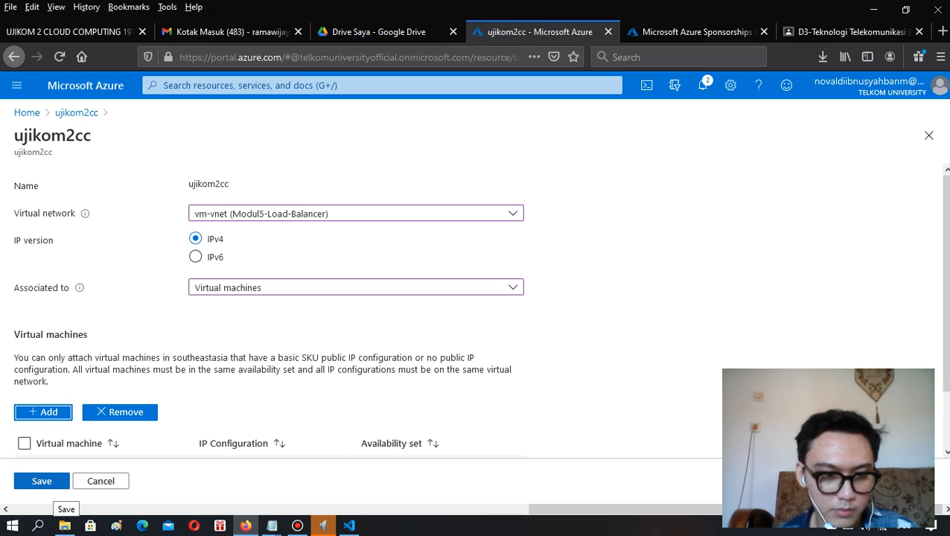
left_click(52, 482)
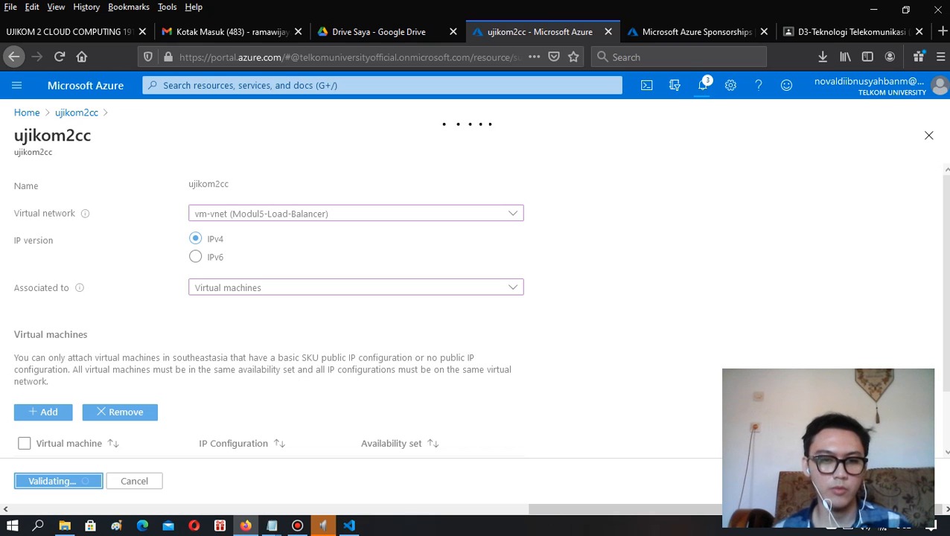
mouse_move(297, 525)
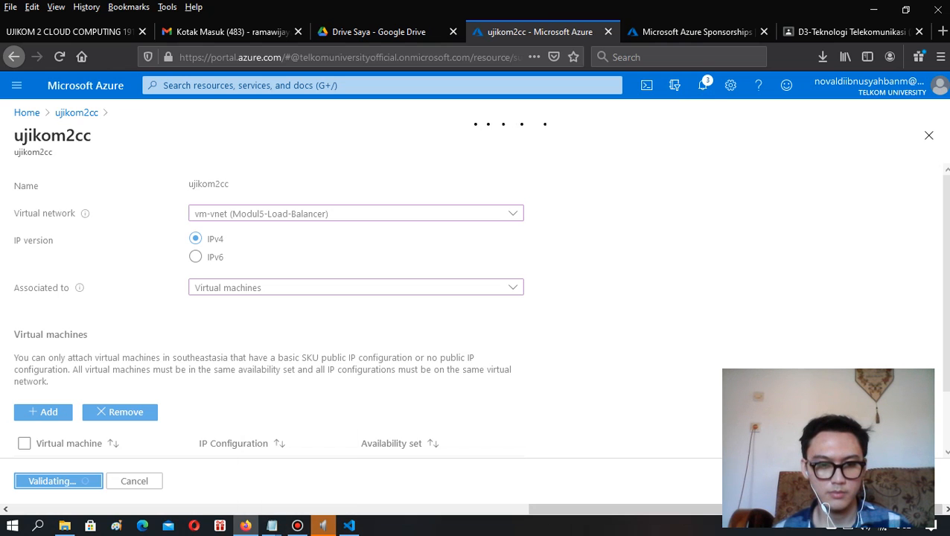
left_click(297, 526)
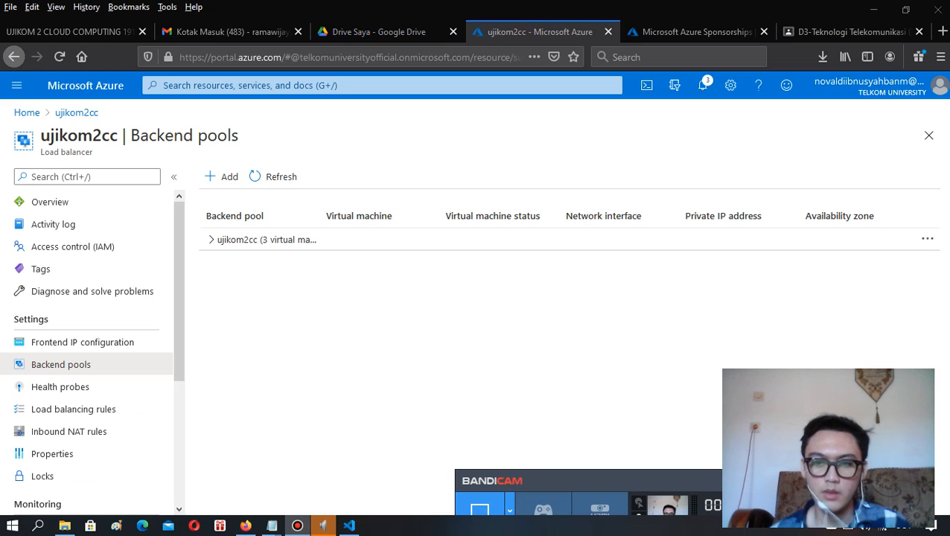
left_click(879, 481)
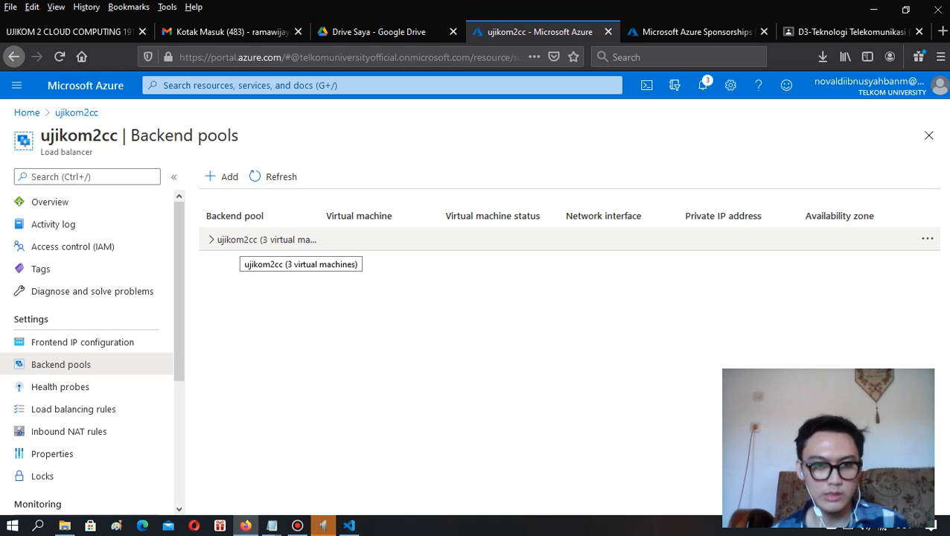
Open the ujikom2cc backend pool's configuration and check the deployment notifications.
left_click(267, 240)
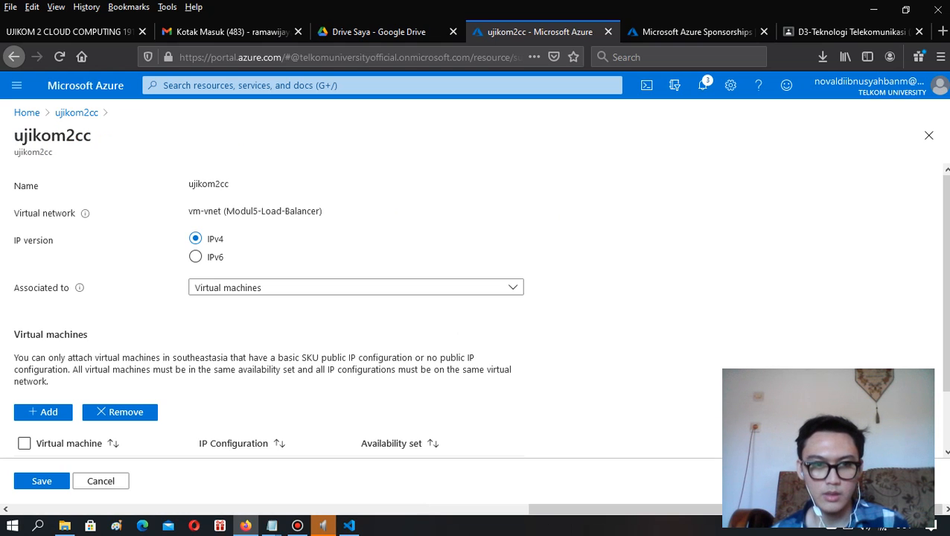
left_click(702, 85)
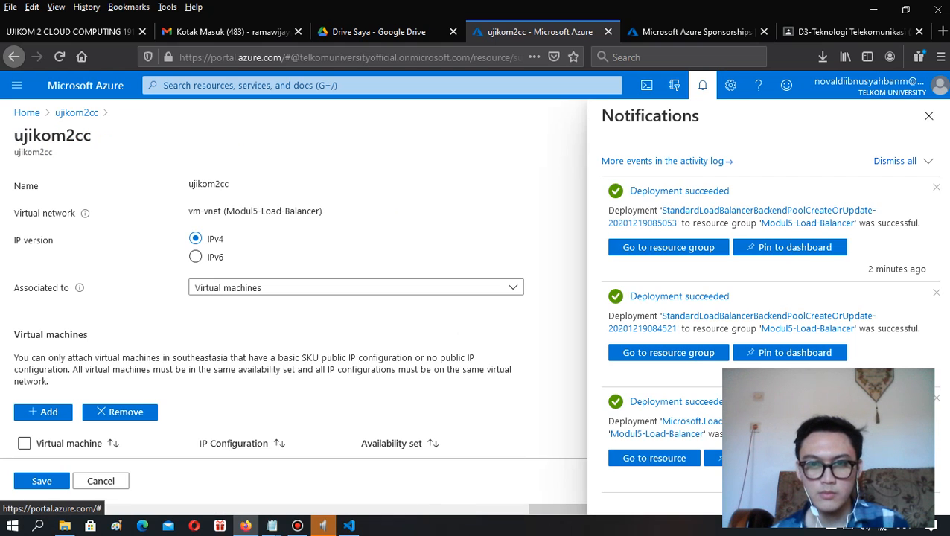
Go to the Modul5-Load-Balancer resource group, group its resources by type and open the vm-sea-01 virtual machine.
left_click(16, 84)
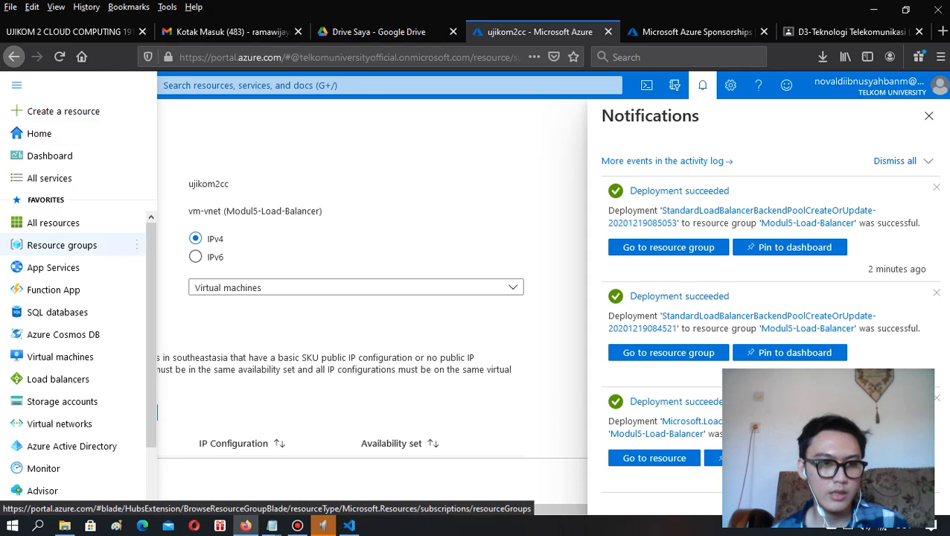
left_click(62, 245)
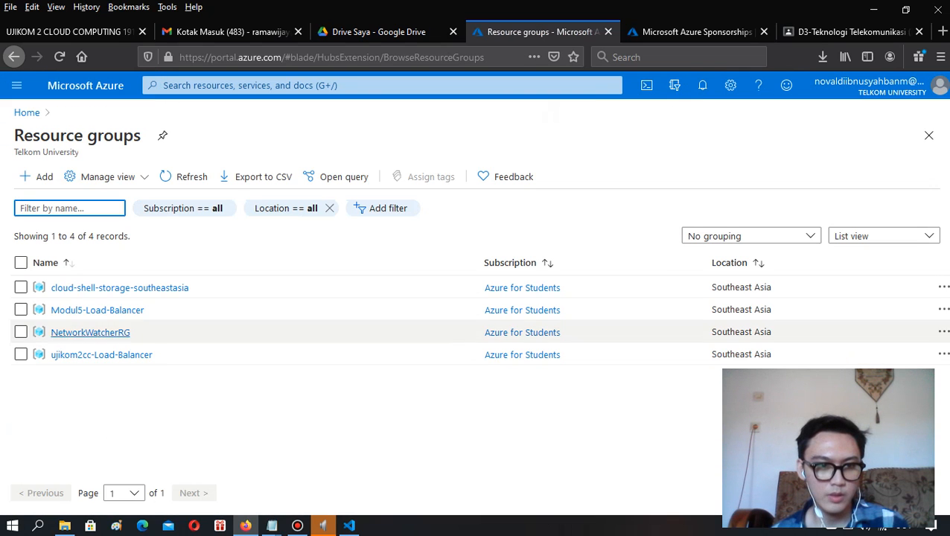
left_click(97, 310)
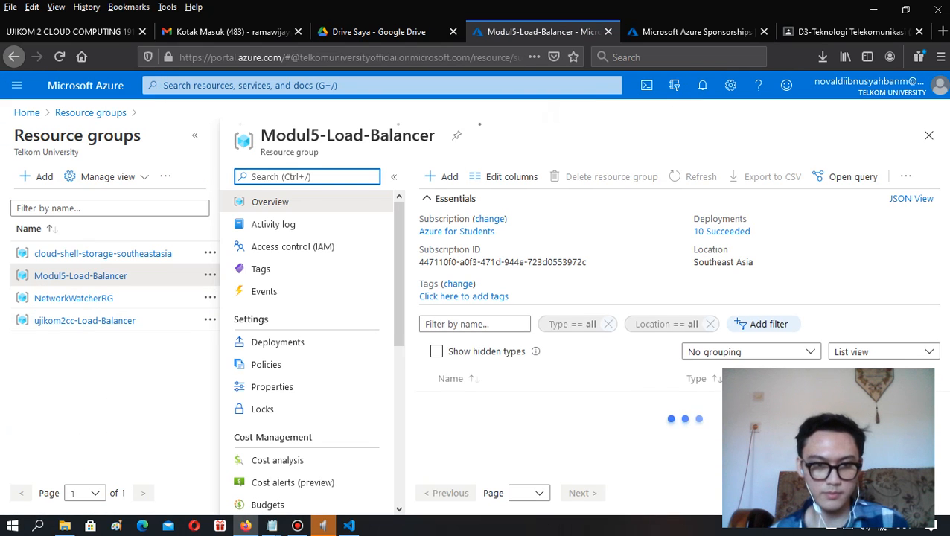
left_click(750, 352)
left_click(662, 403)
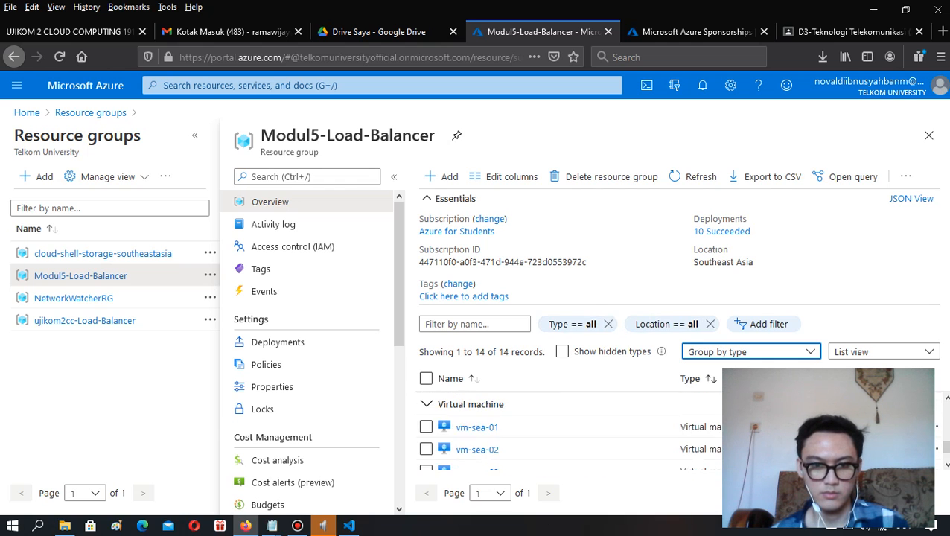
scroll(566, 432, "down", 5)
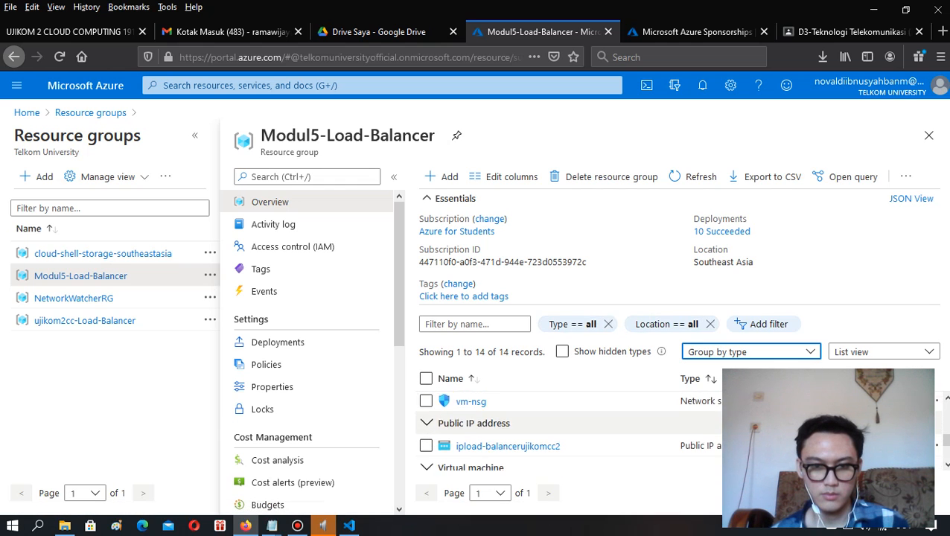
scroll(471, 423, "up", 3)
left_click(471, 423)
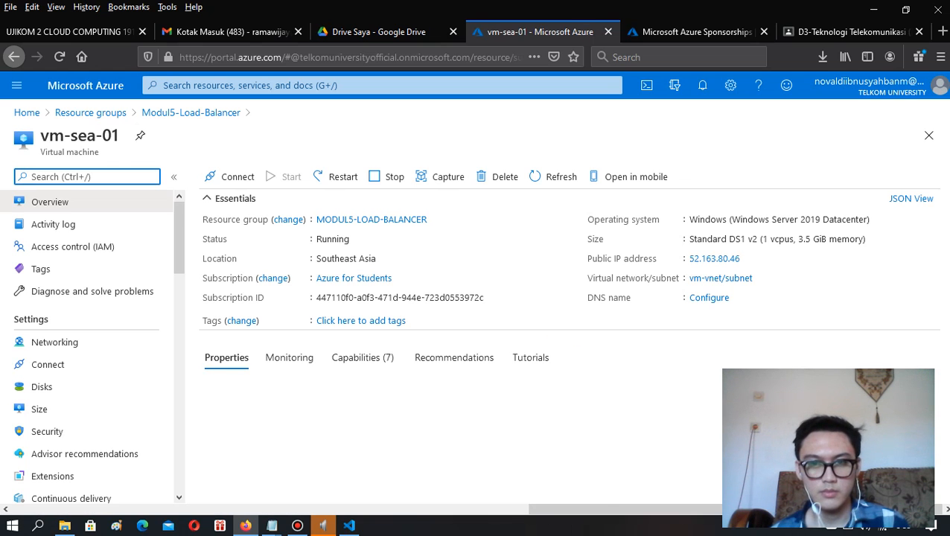
Examine the vm-sea-01 overview for the virtual machine's public IP address.
left_click_drag(580, 258, 650, 259)
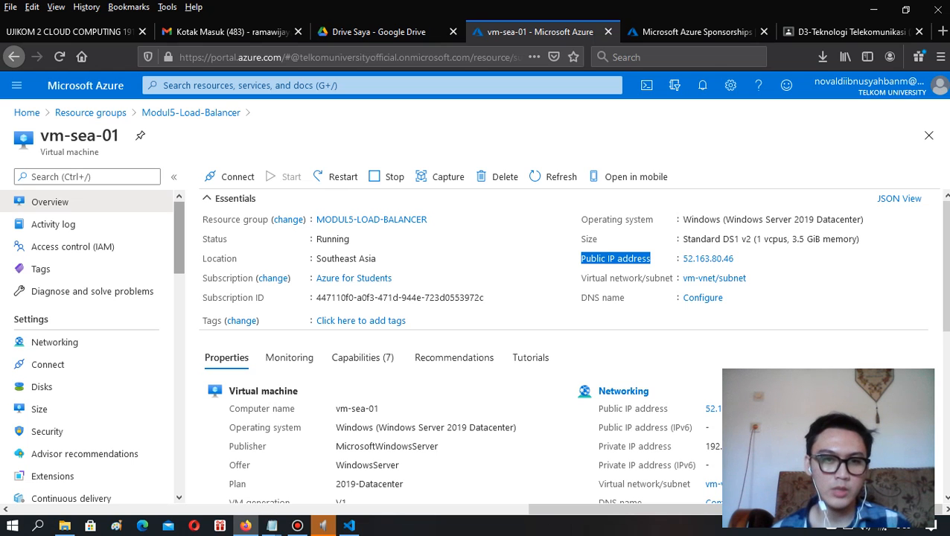
mouse_move(946, 260)
left_mouse_down()
mouse_move(946, 341)
mouse_move(945, 260)
left_mouse_up()
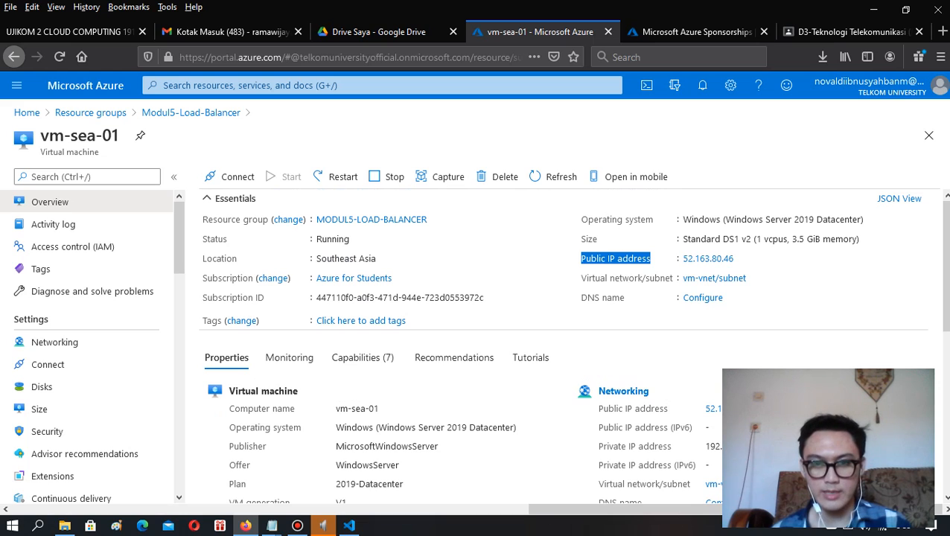
left_click(644, 260)
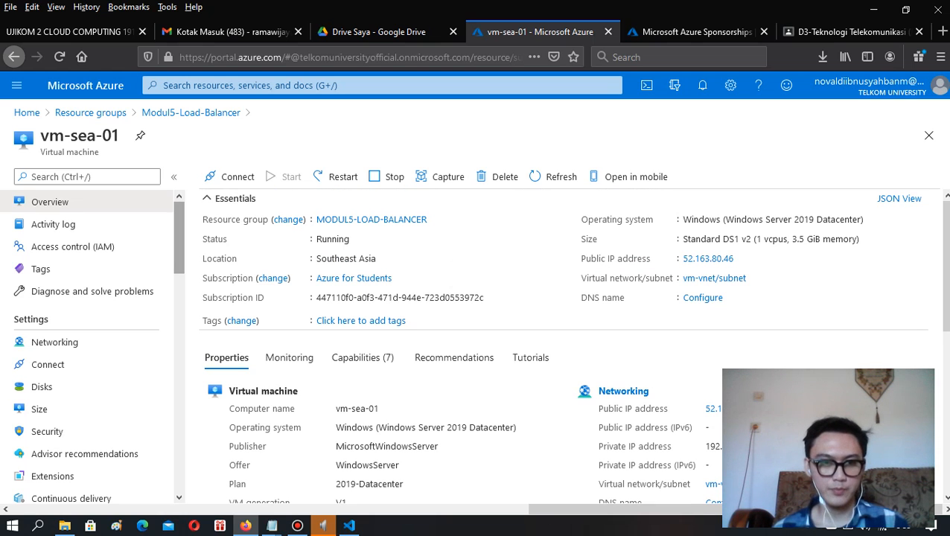
scroll(92, 342, "down", 3)
scroll(92, 343, "up", 3)
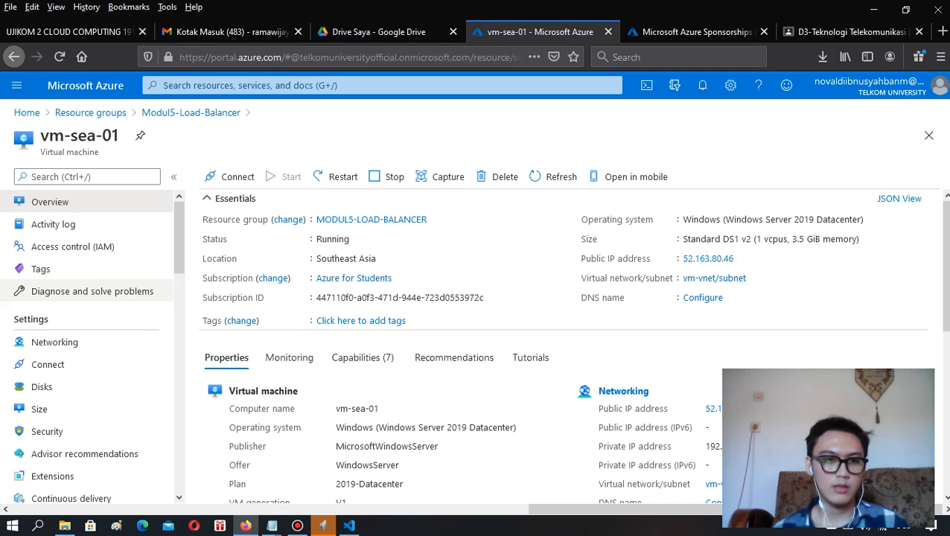
Go to the Modul5-Load-Balancer resource group, group its resources by type and open the ipload-balancerujikomcc2 public IP address.
left_click(16, 85)
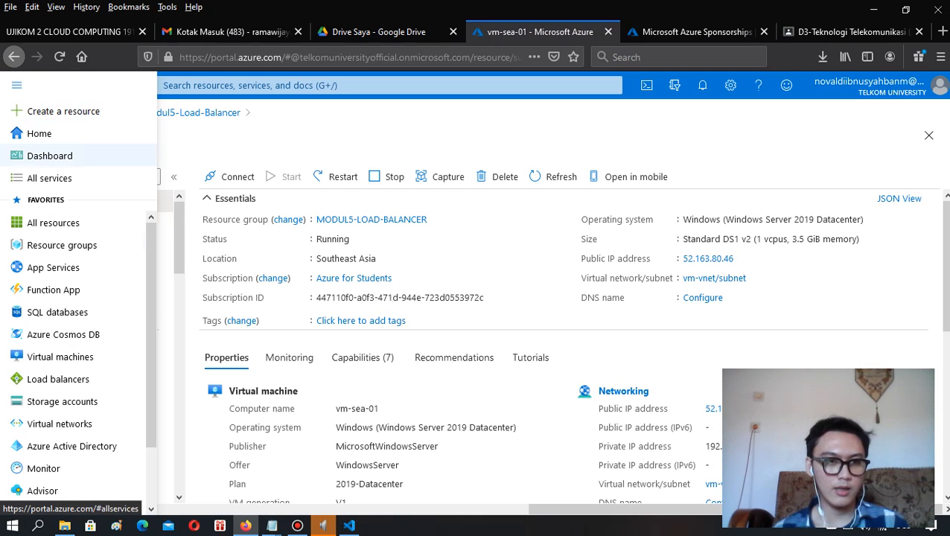
left_click(62, 245)
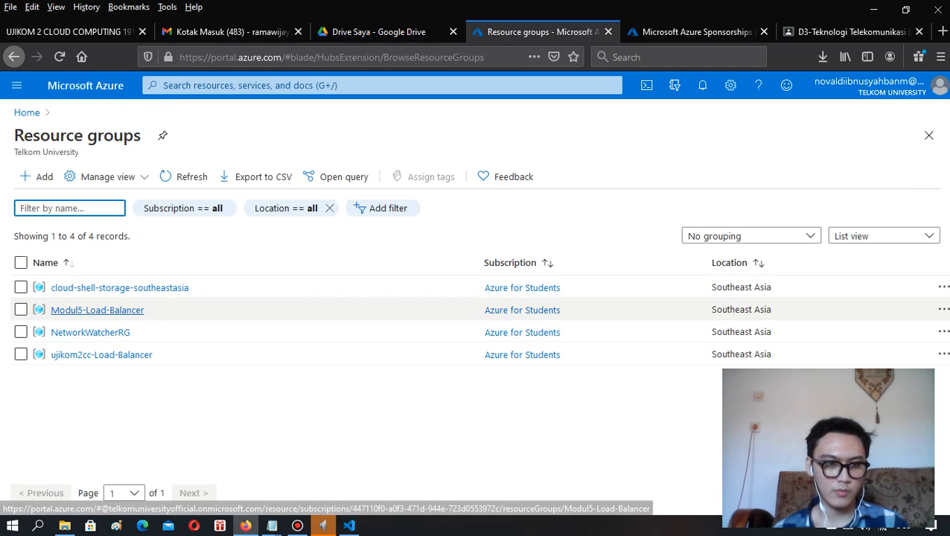
left_click(97, 310)
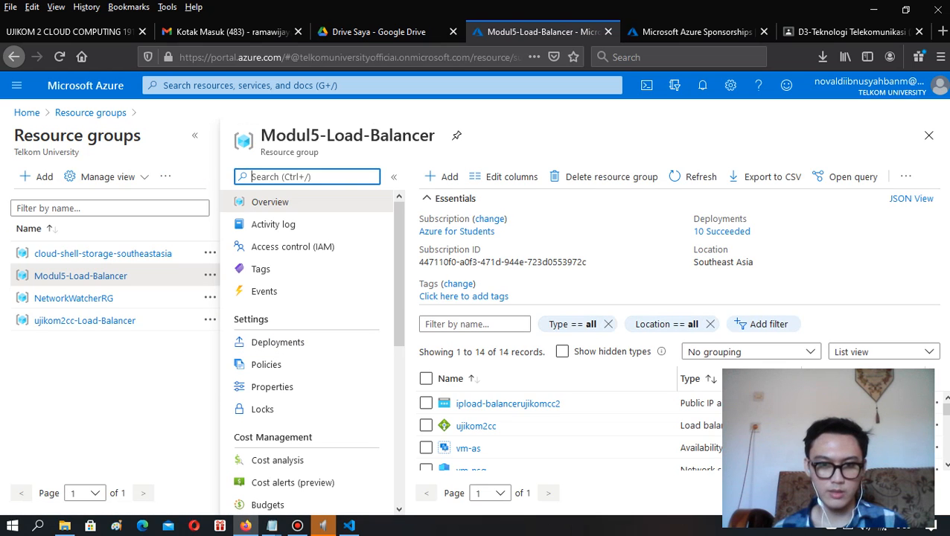
left_click(750, 352)
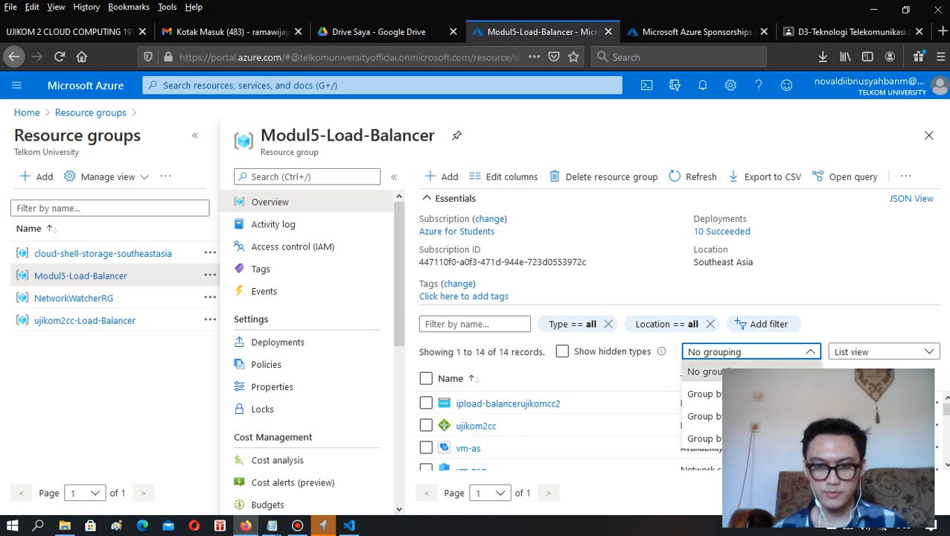
left_click(715, 394)
scroll(566, 428, "down", 5)
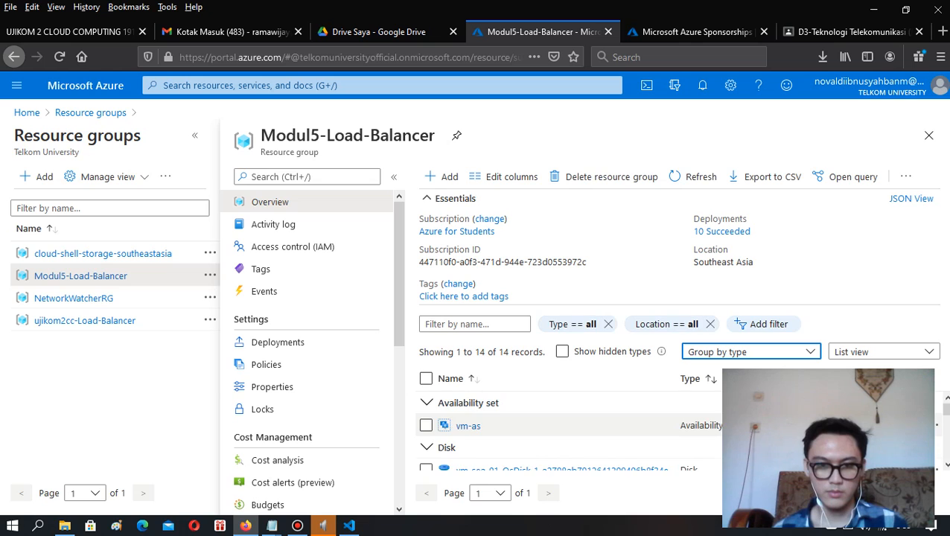
scroll(566, 428, "down", 4)
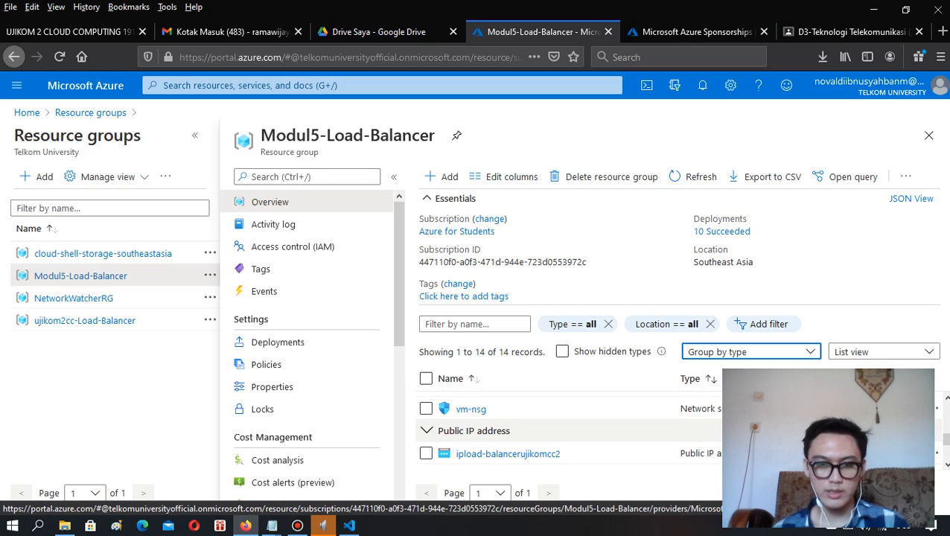
scroll(566, 428, "up", 3)
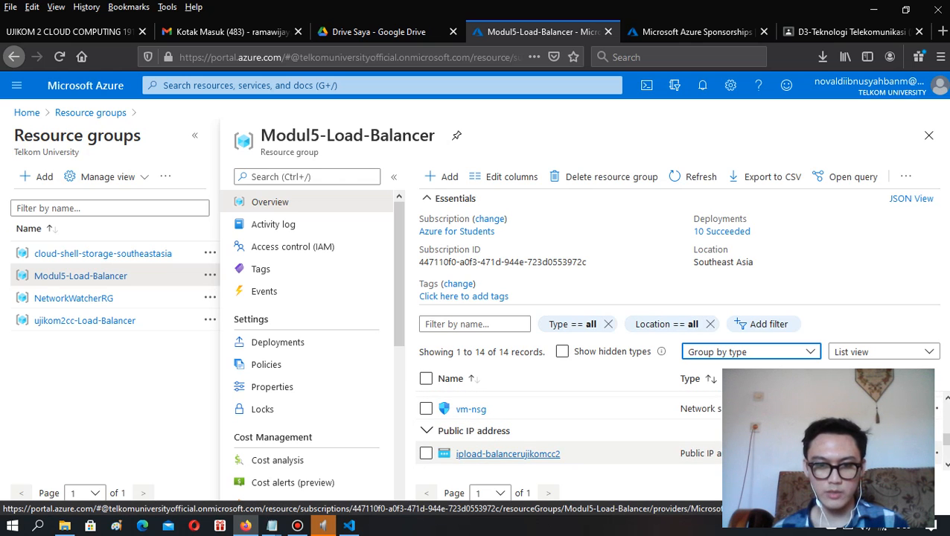
left_click(507, 453)
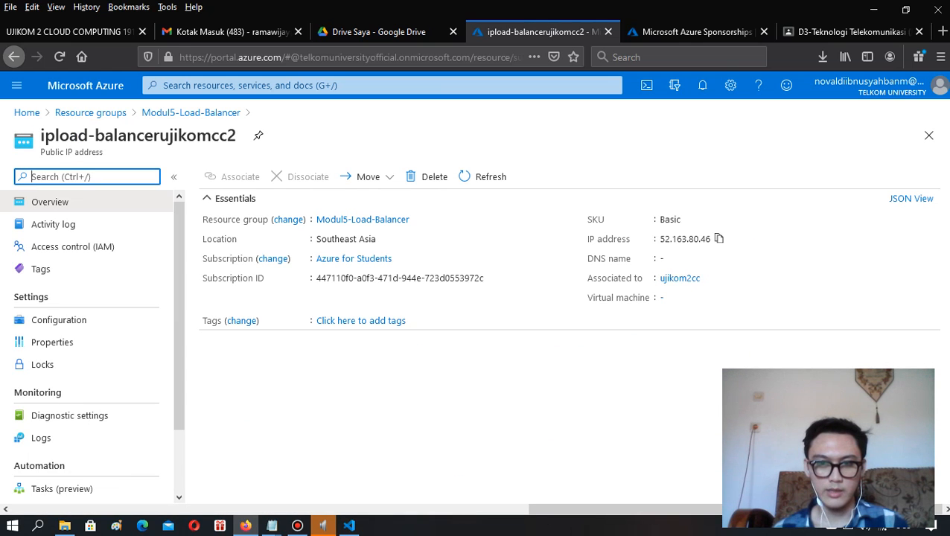
Return to the Modul5-Load-Balancer resource group, group its resources by type and look through the list.
left_click(13, 56)
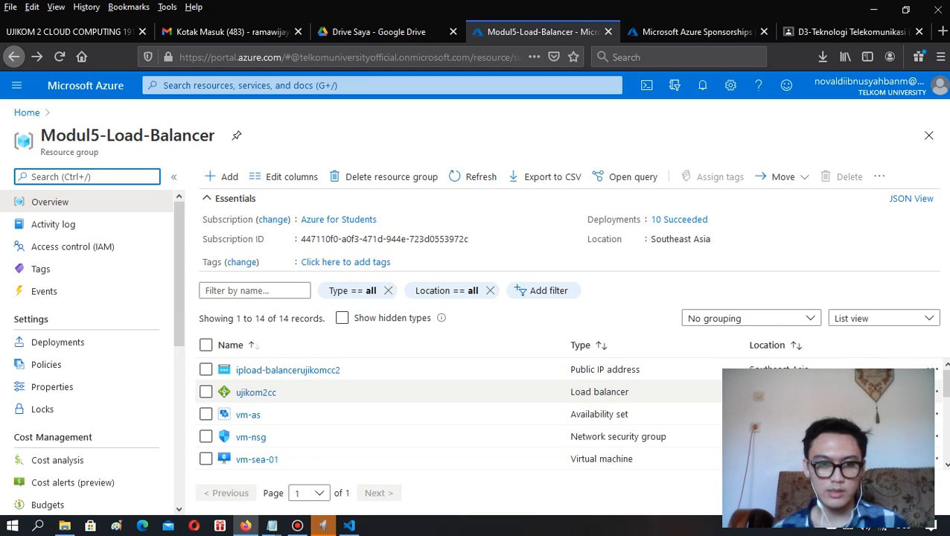
scroll(372, 400, "down", 3)
scroll(372, 403, "up", 3)
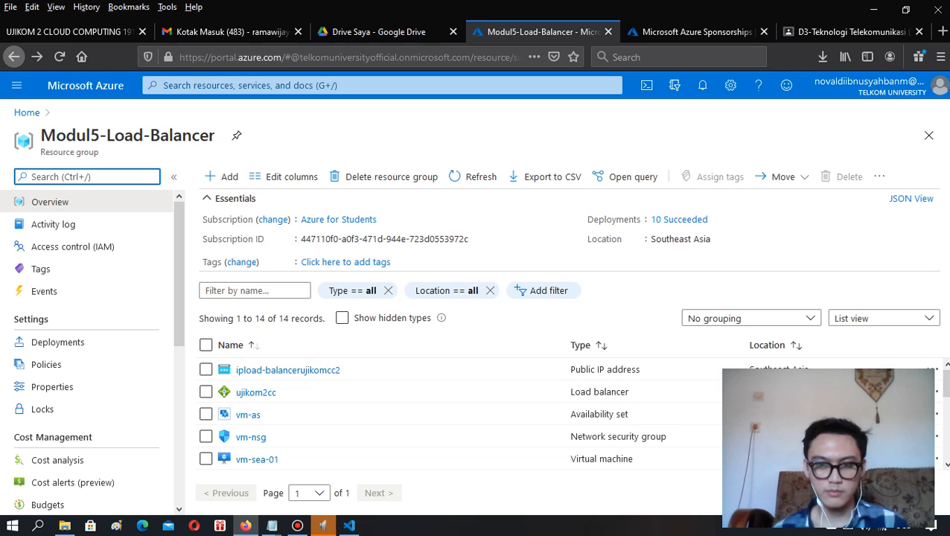
left_click(751, 318)
left_click(720, 361)
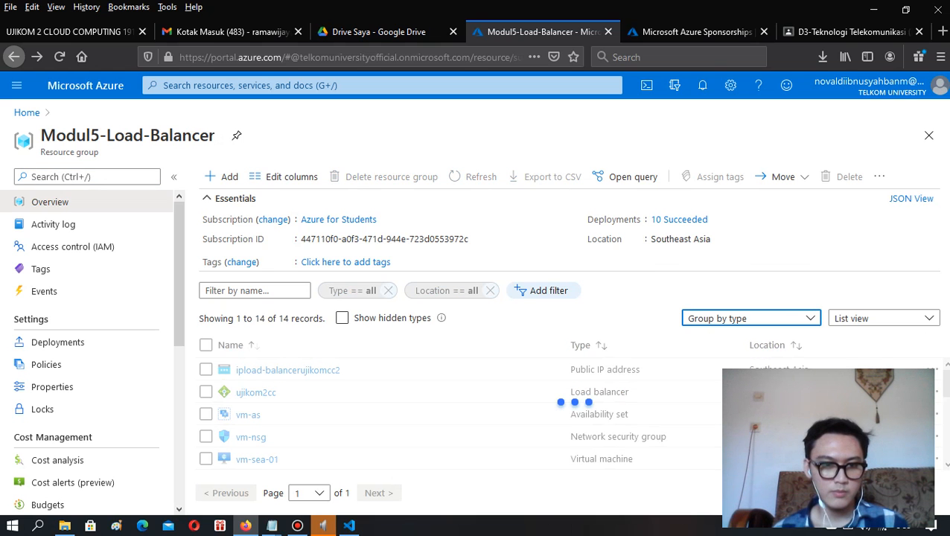
scroll(372, 413, "down", 5)
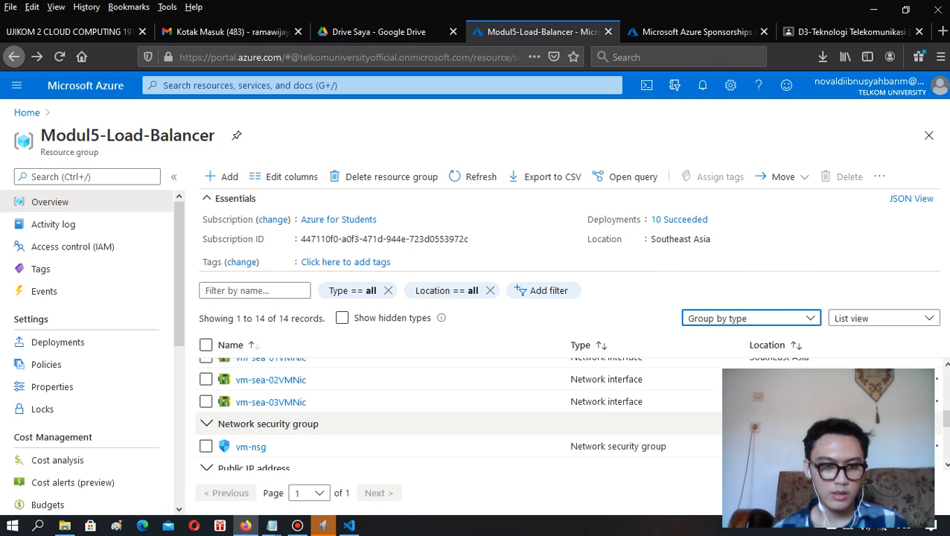
scroll(373, 413, "down", 5)
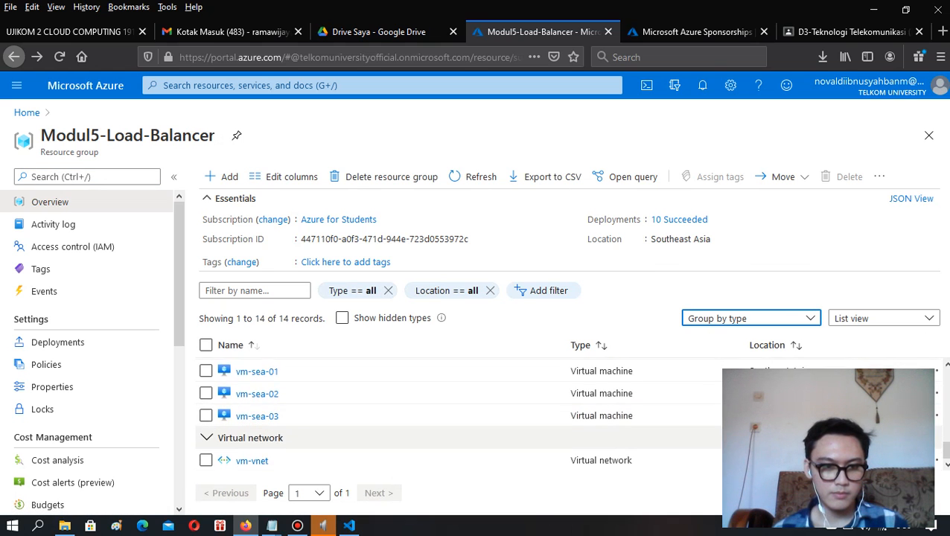
scroll(335, 369, "up", 10)
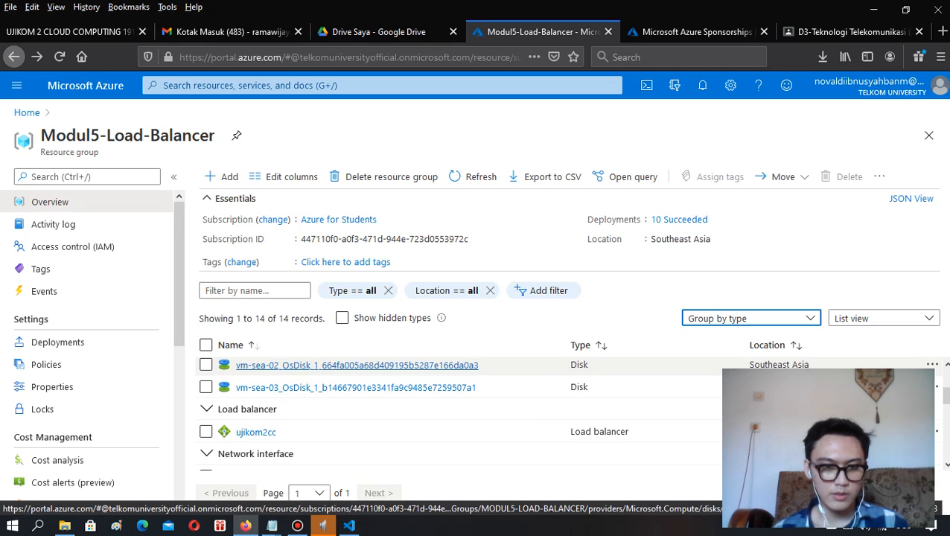
scroll(335, 368, "up", 2)
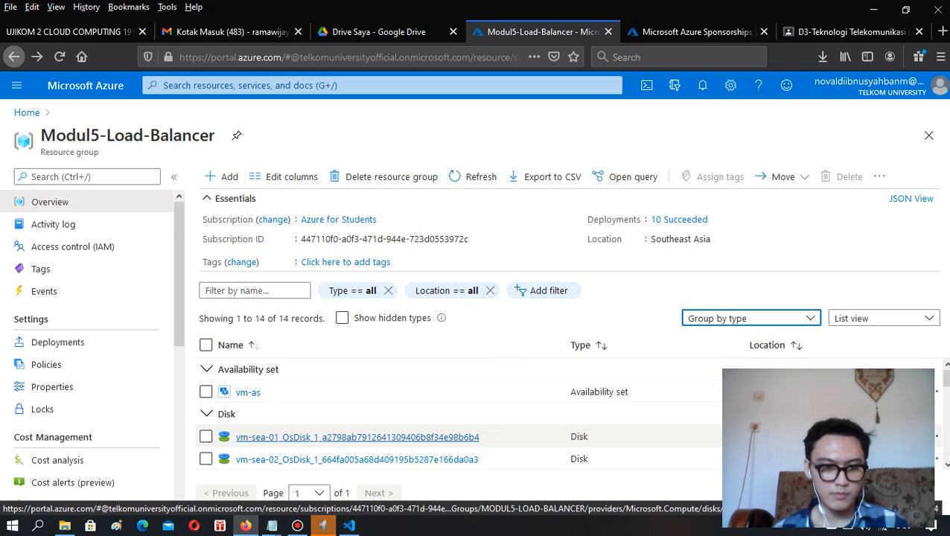
scroll(335, 437, "down", 2)
scroll(335, 437, "up", 2)
scroll(335, 437, "down", 4)
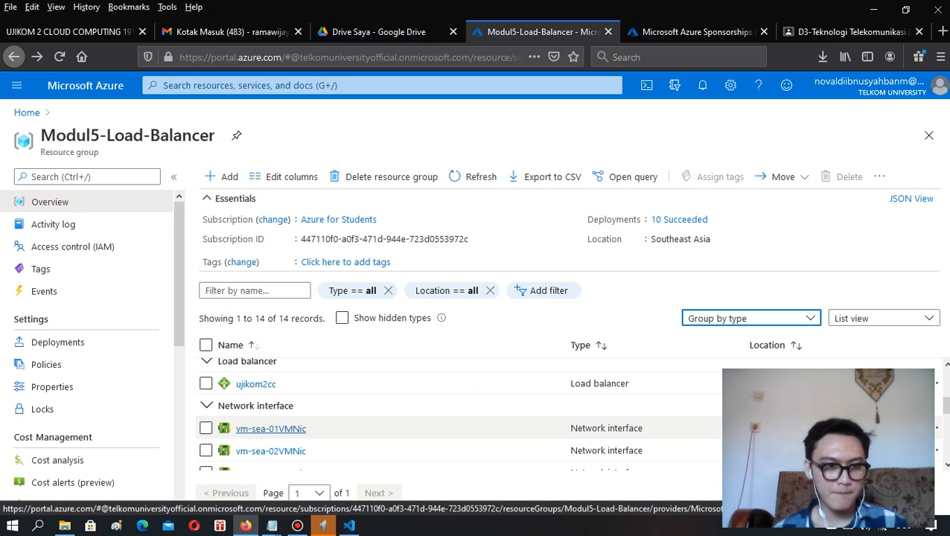
scroll(256, 387, "down", 2)
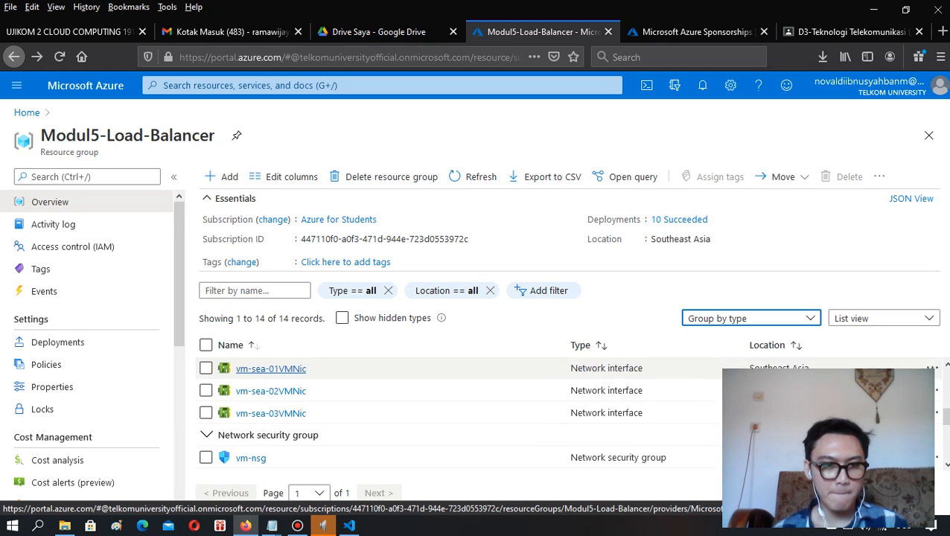
Open the ujikom2cc load balancer and start adding a health probe to it.
scroll(255, 387, "up", 2)
left_click(255, 384)
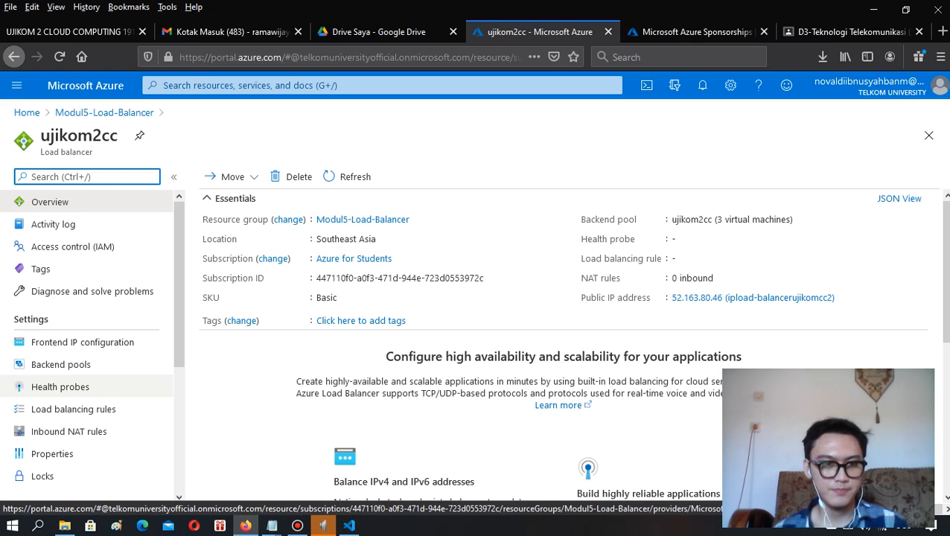
left_click(61, 386)
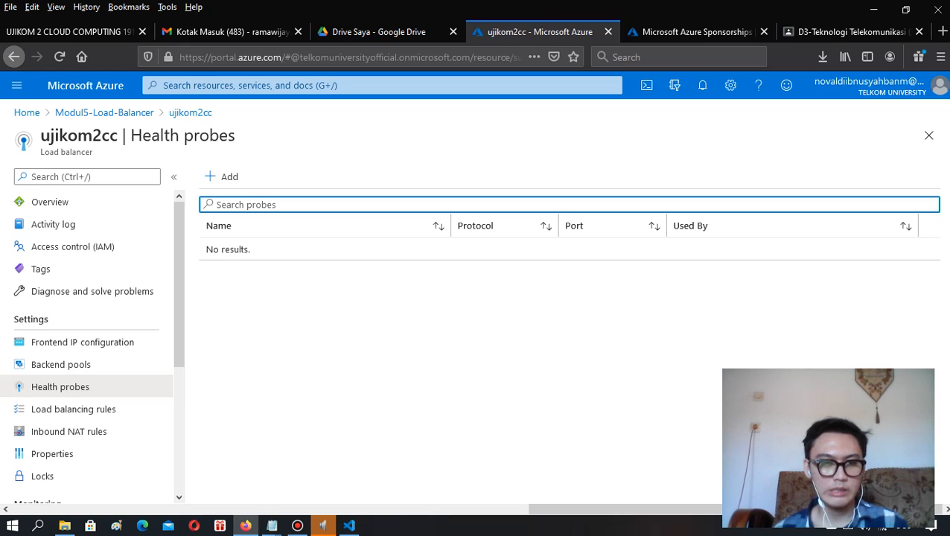
left_click(221, 176)
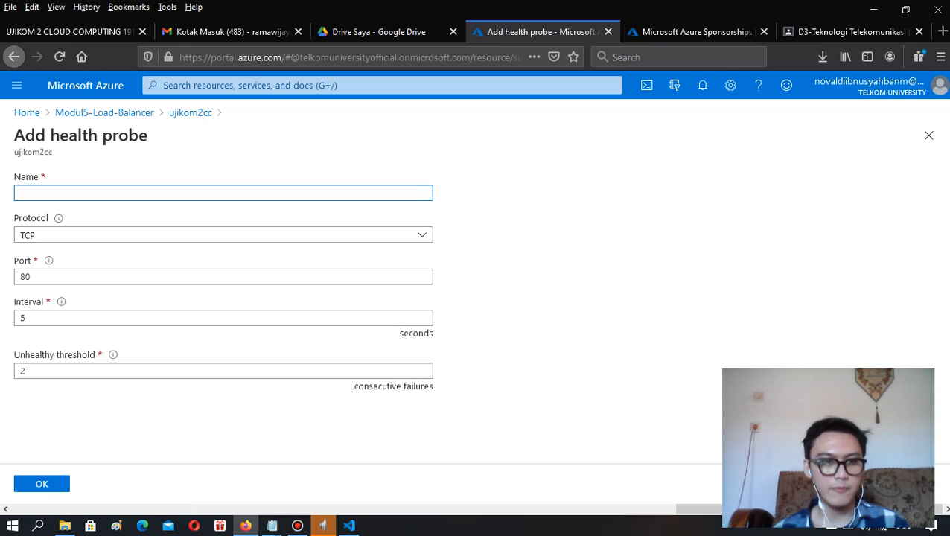
left_click_drag(50, 135, 147, 135)
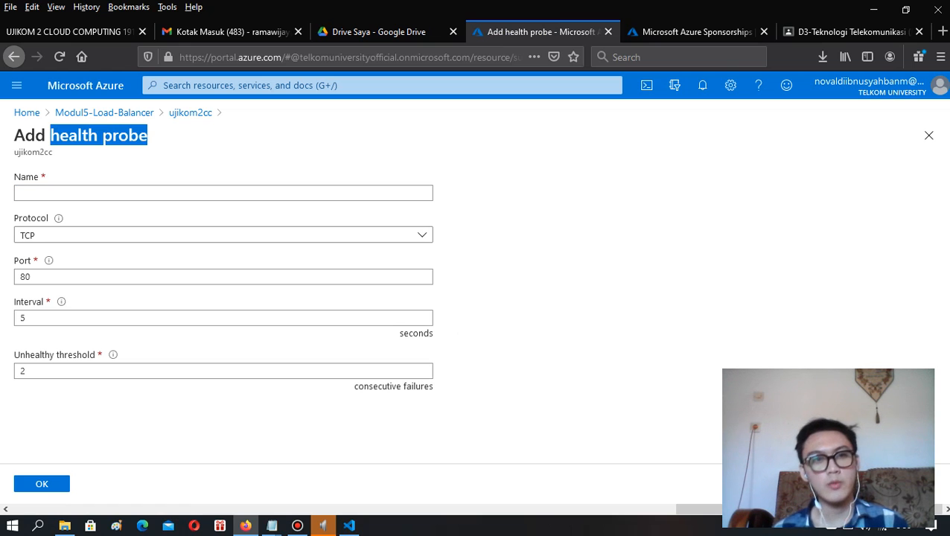
left_click(171, 141)
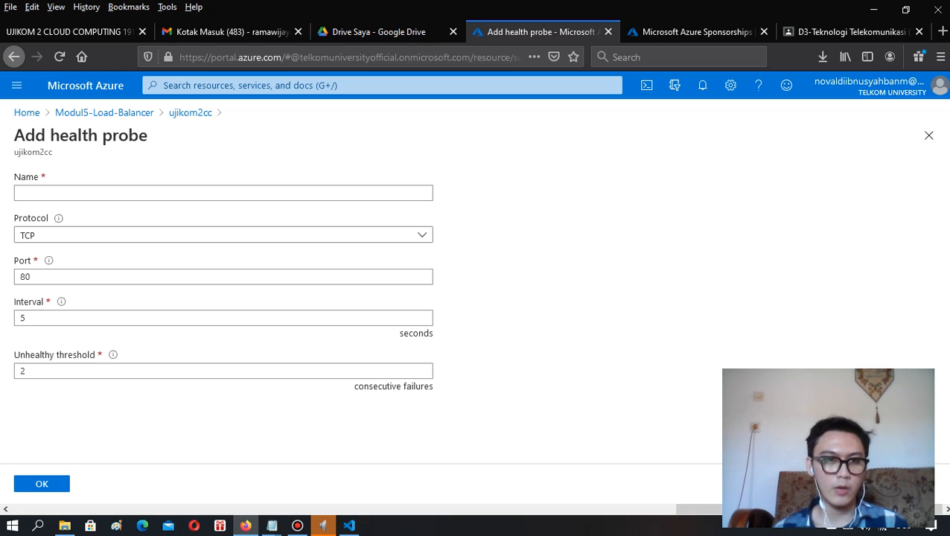
left_click_drag(148, 135, 51, 134)
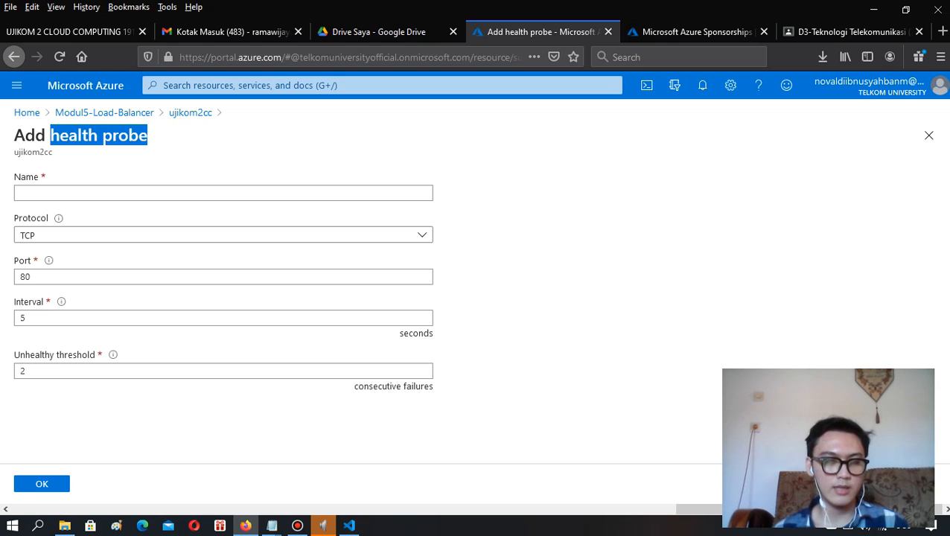
left_click(53, 135)
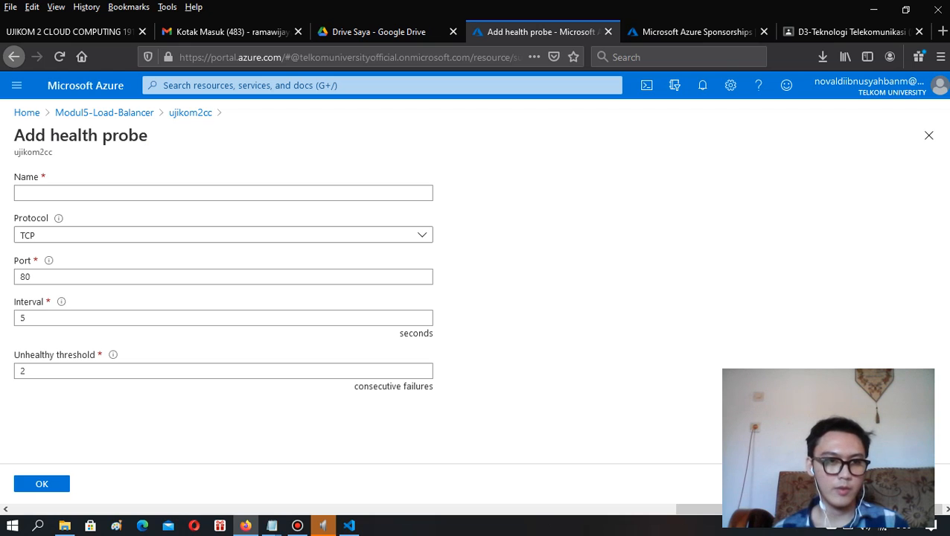
left_click_drag(50, 135, 147, 135)
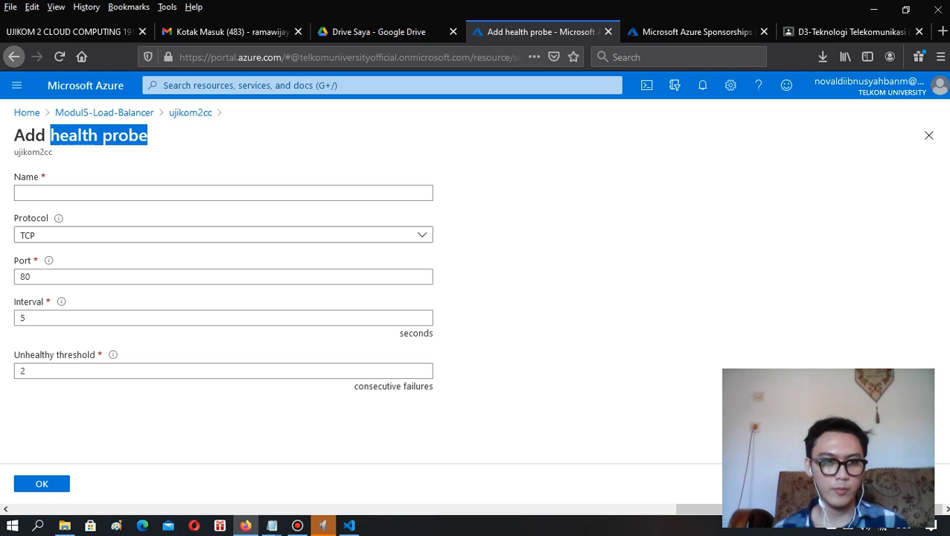
left_click(147, 136)
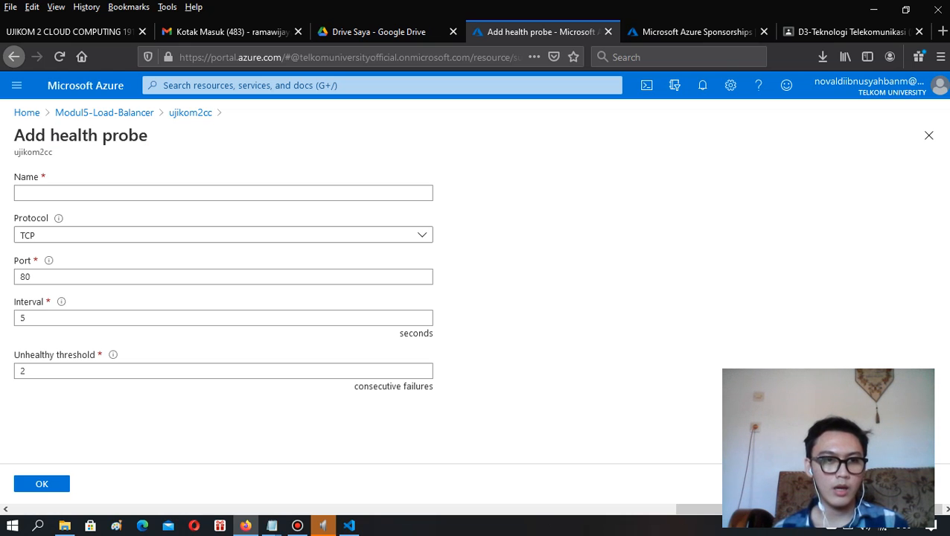
left_click_drag(50, 135, 147, 135)
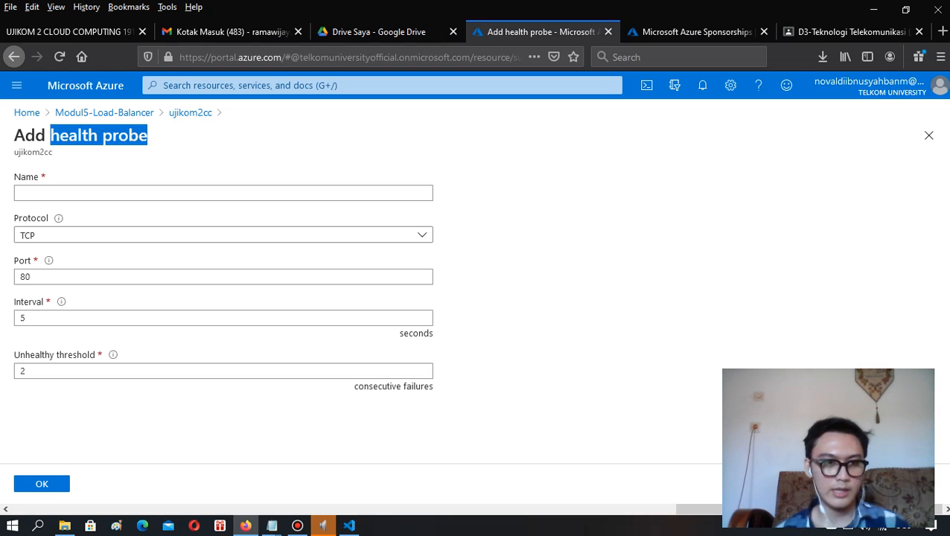
Create the health probe named ujikom2cc-probe with protocol TCP on port 80.
left_click(134, 193)
type("uj")
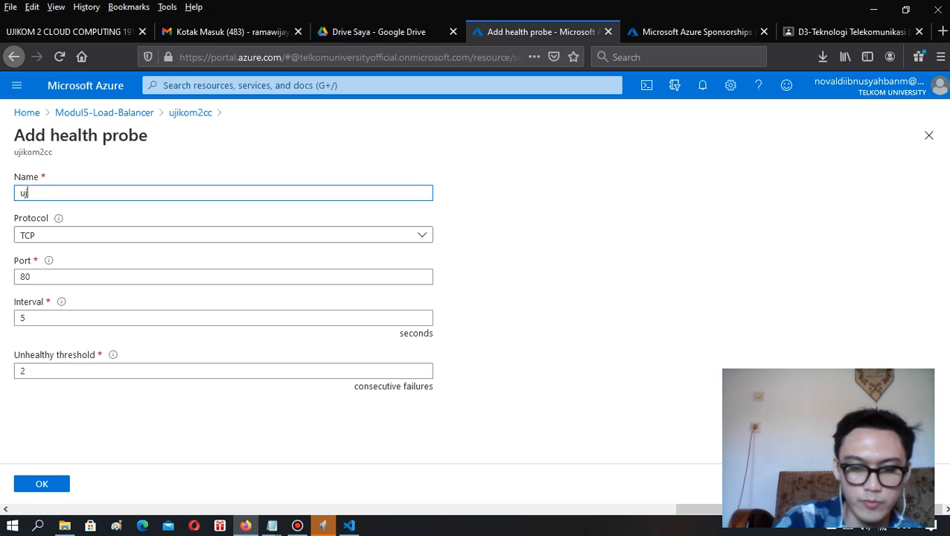
type("ikom2cc")
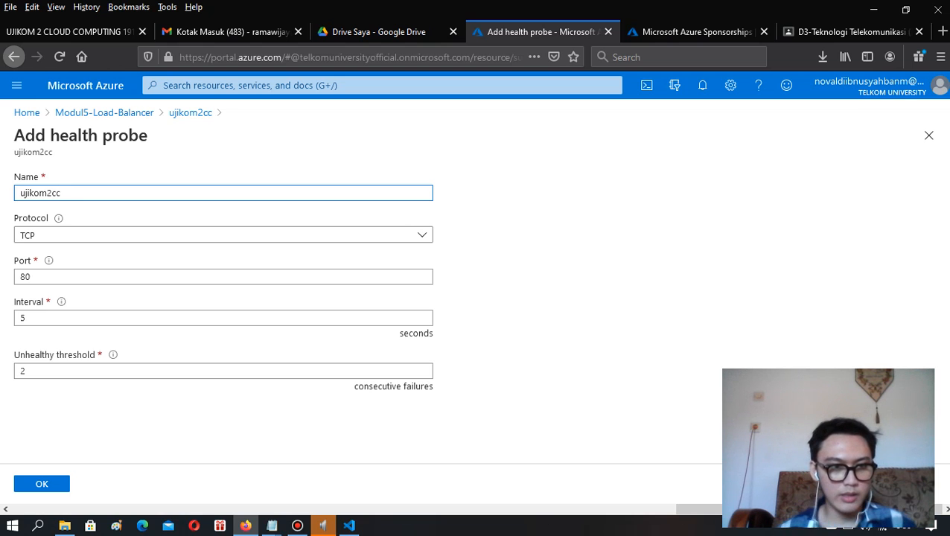
type("-probe")
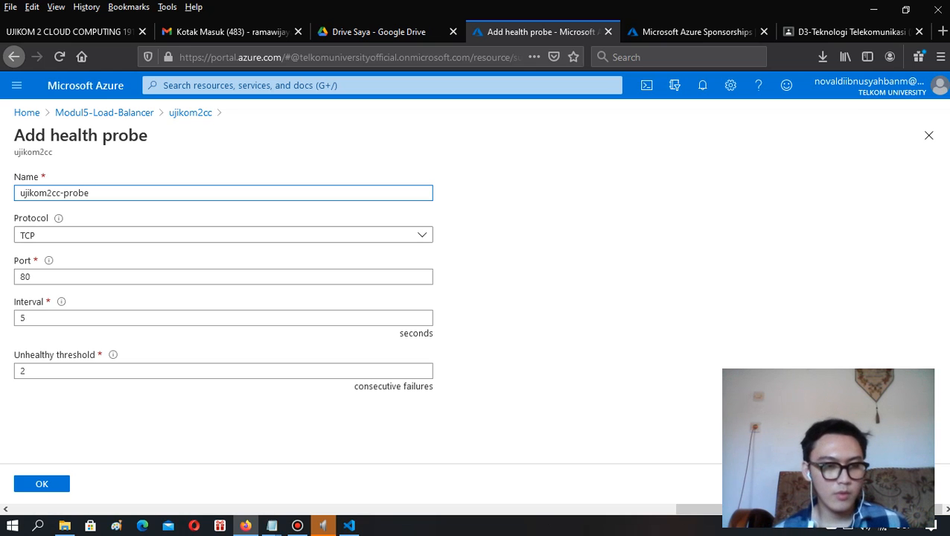
left_click(224, 235)
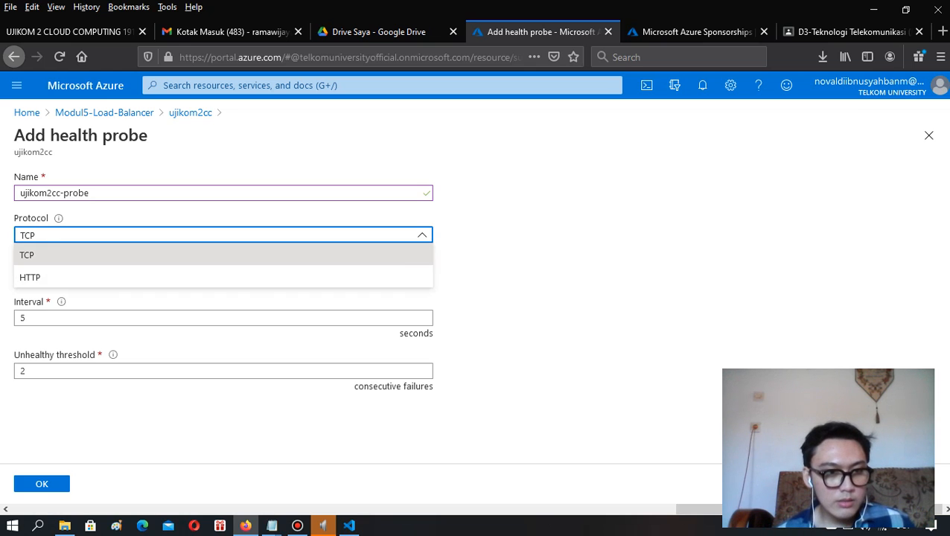
left_click(45, 255)
left_click(45, 277)
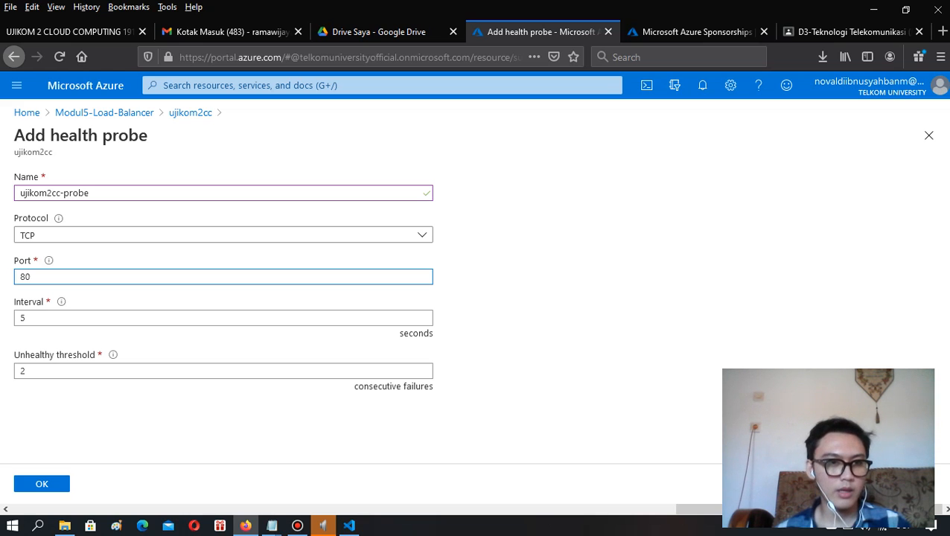
left_click(42, 483)
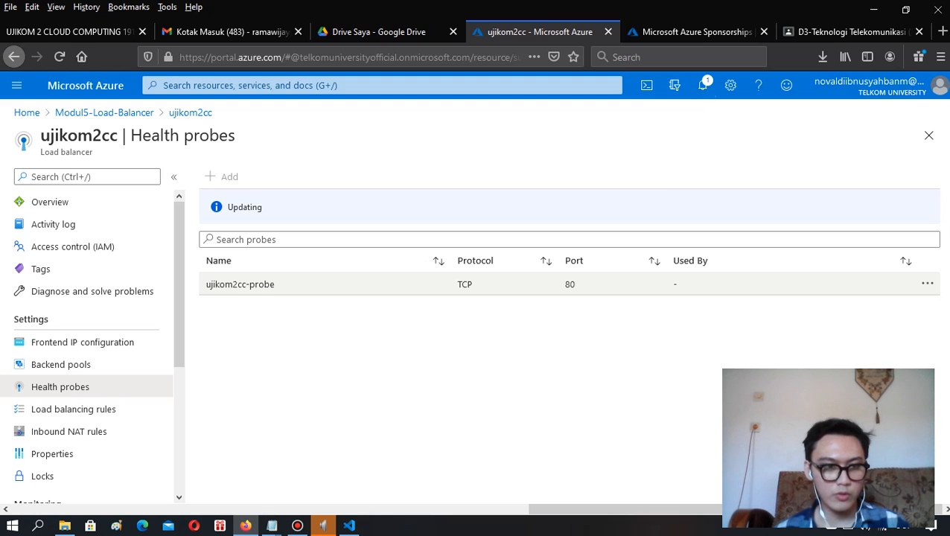
Open the ujikom2cc-probe health probe, return to the Modul5-Load-Balancer resource group and group its resources by type.
left_click(240, 283)
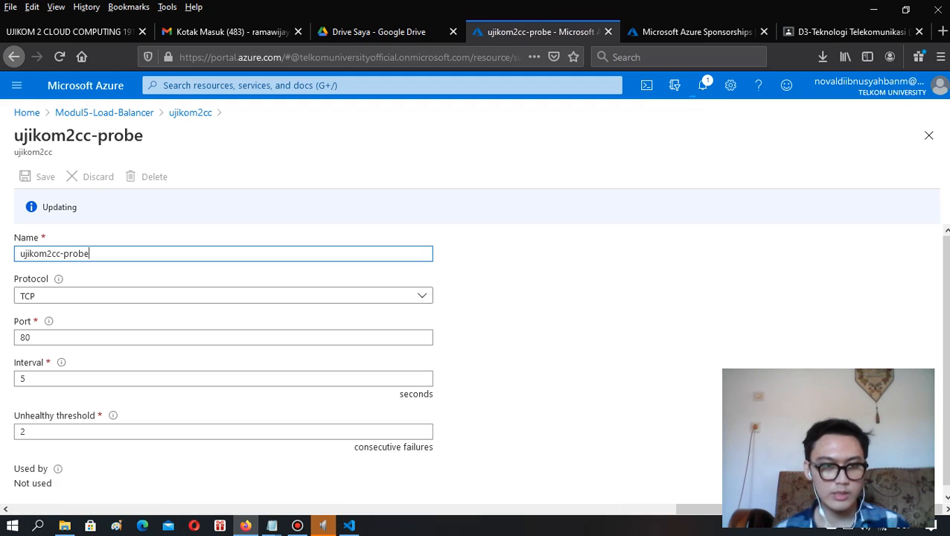
left_click(17, 85)
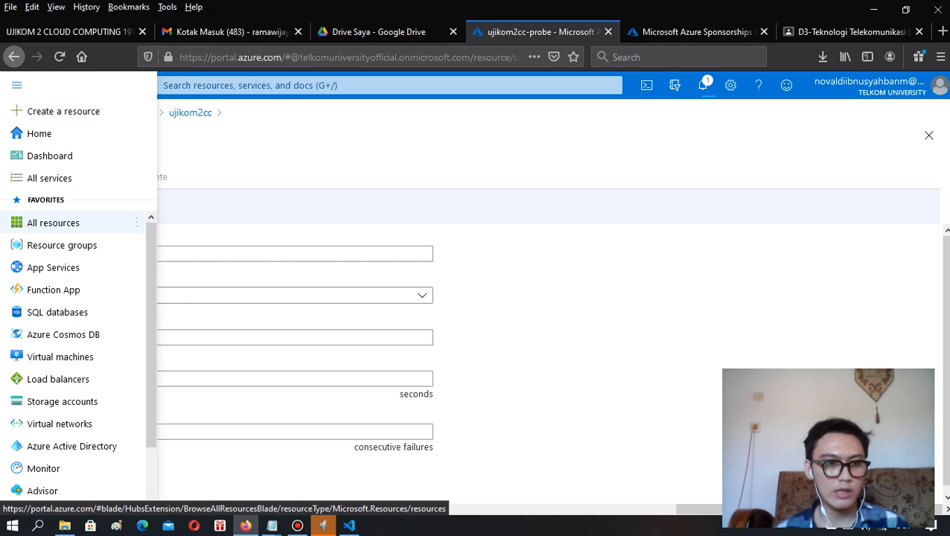
left_click(62, 245)
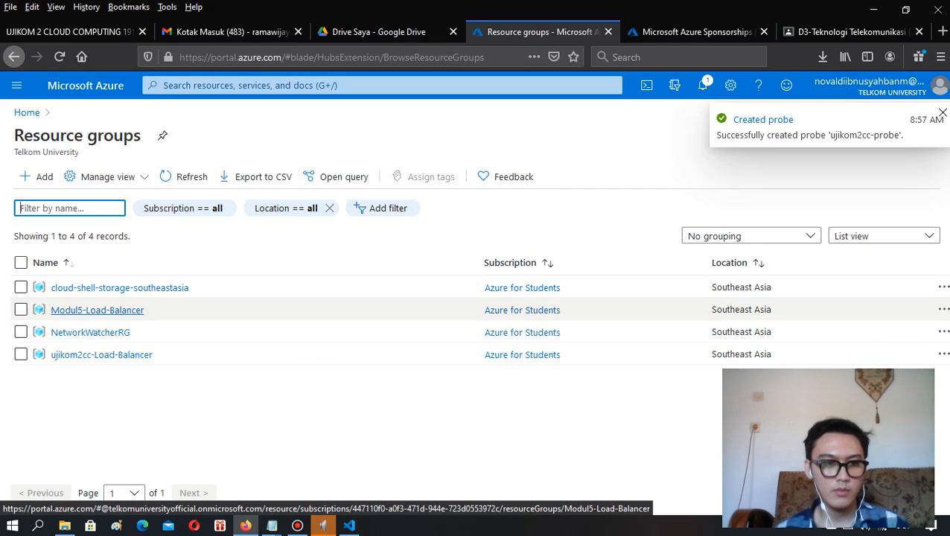
left_click(81, 307)
left_click(751, 351)
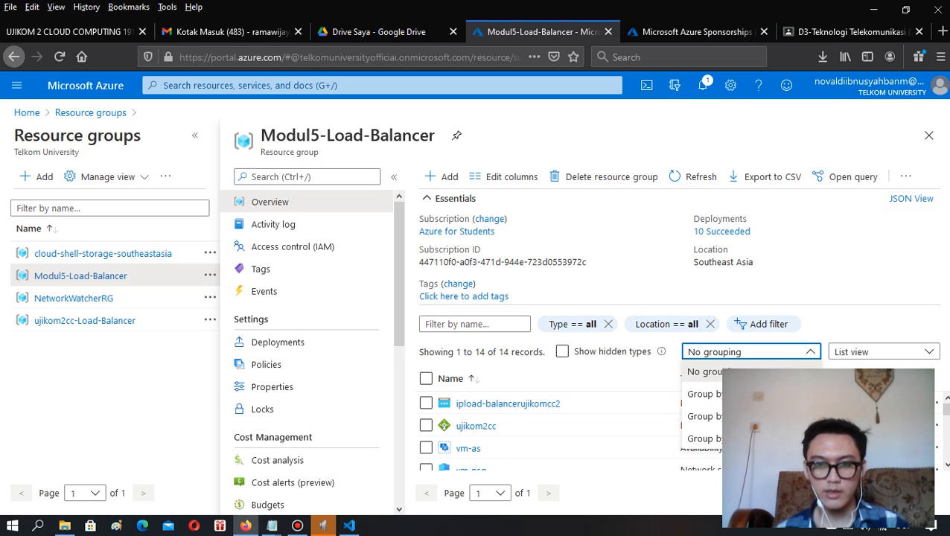
left_click(704, 394)
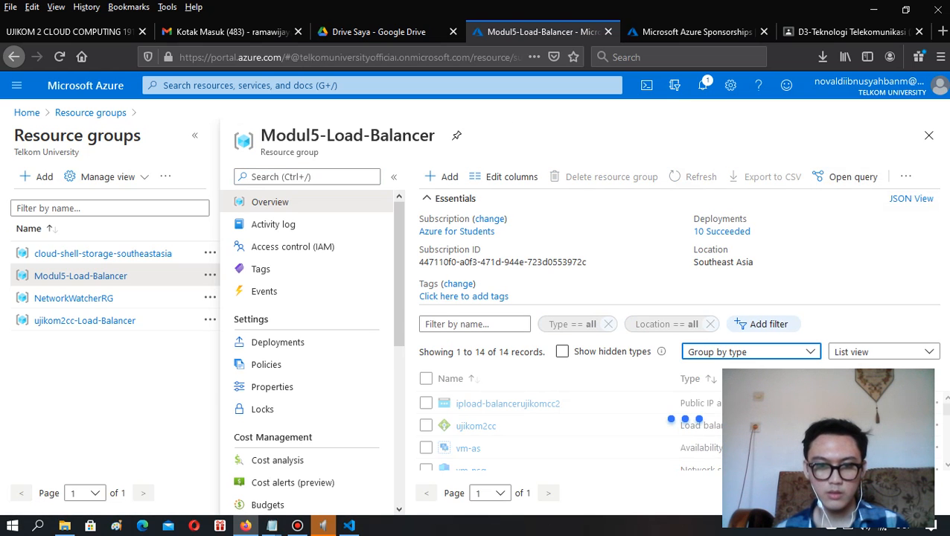
Look through the resources grouped by type in Modul5-Load-Balancer, from the availability set to the virtual network.
scroll(565, 432, "down", 5)
scroll(566, 428, "down", 2)
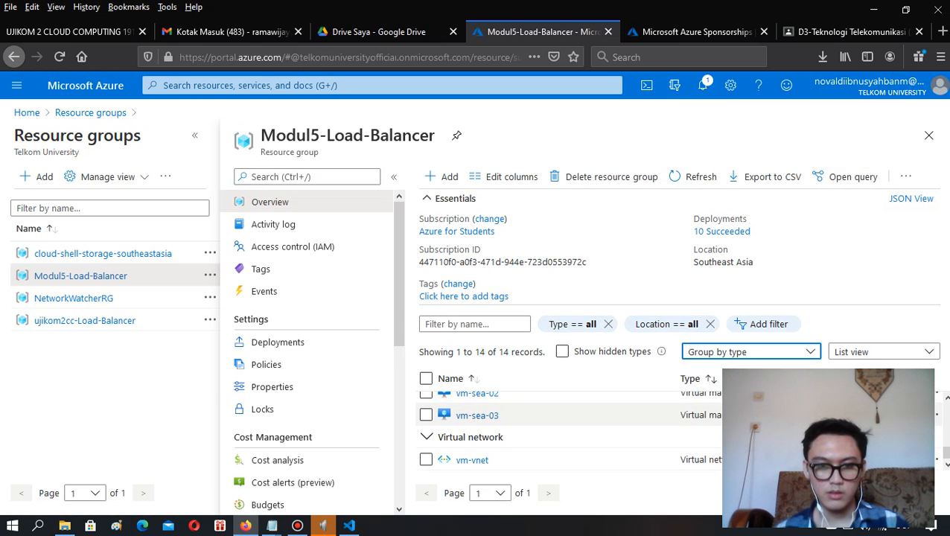
scroll(566, 428, "up", 5)
scroll(566, 428, "up", 5)
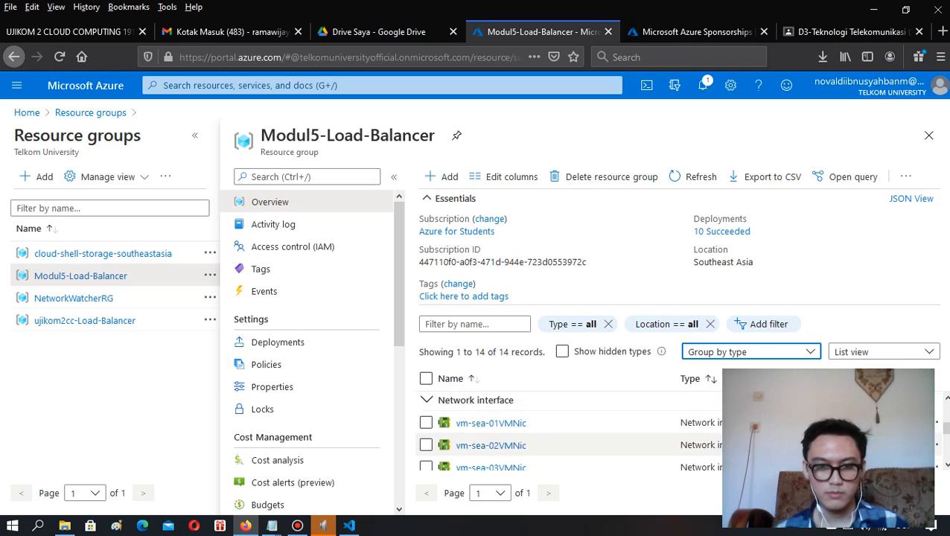
scroll(565, 428, "up", 2)
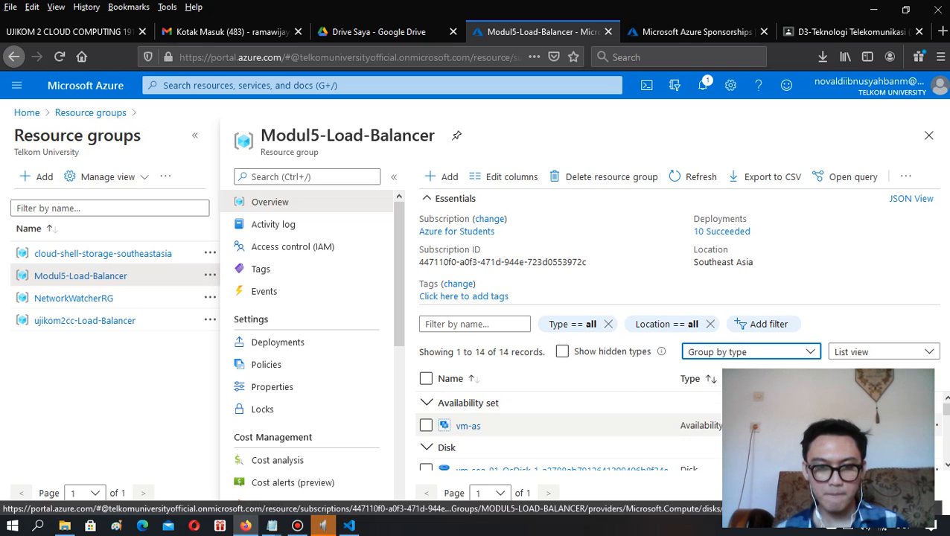
scroll(566, 428, "down", 5)
scroll(566, 428, "down", 4)
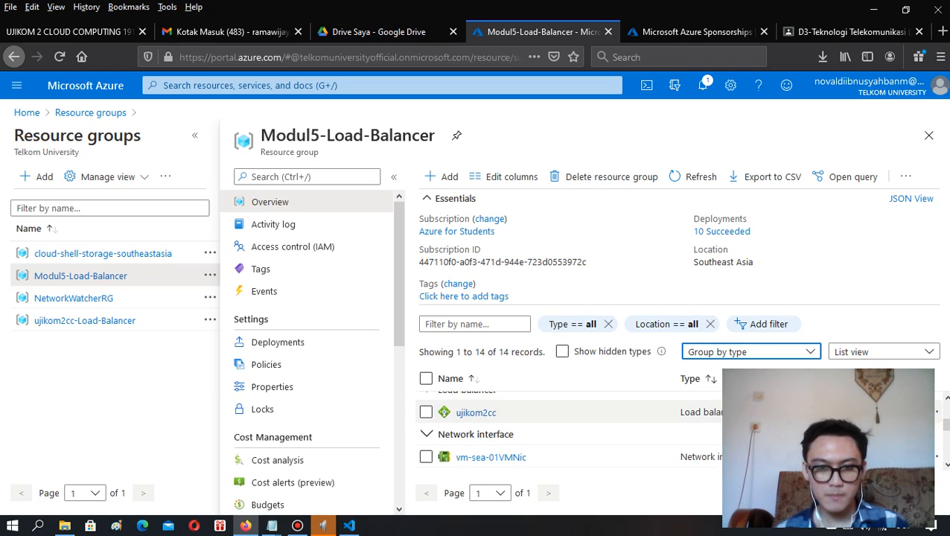
scroll(566, 428, "down", 3)
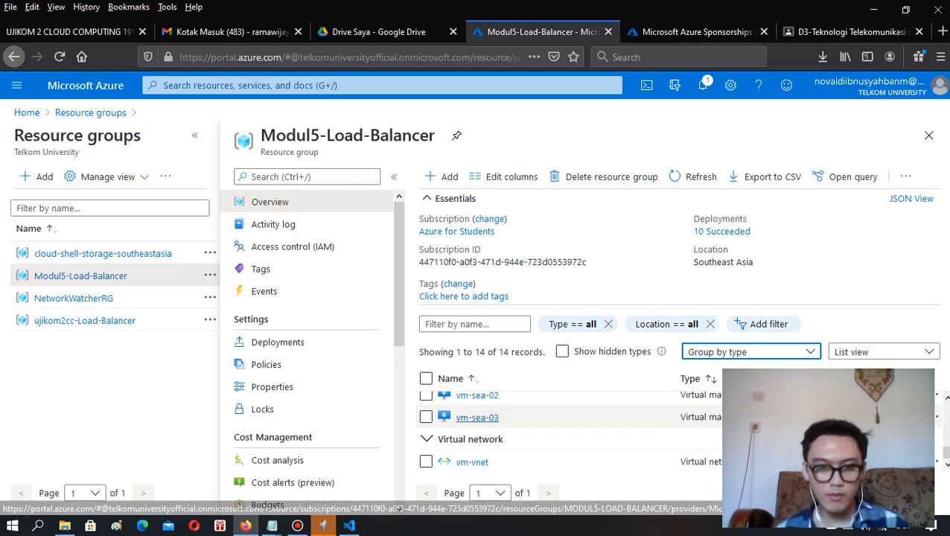
scroll(566, 428, "up", 6)
scroll(566, 428, "up", 1)
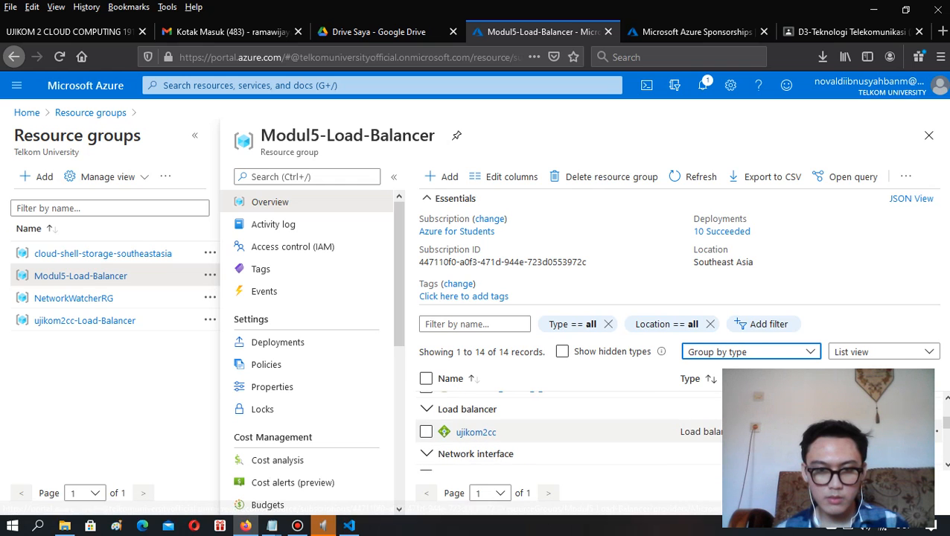
Open the ujikom2cc load balancer, start adding a load balancing rule and review the form's fields.
left_click(476, 430)
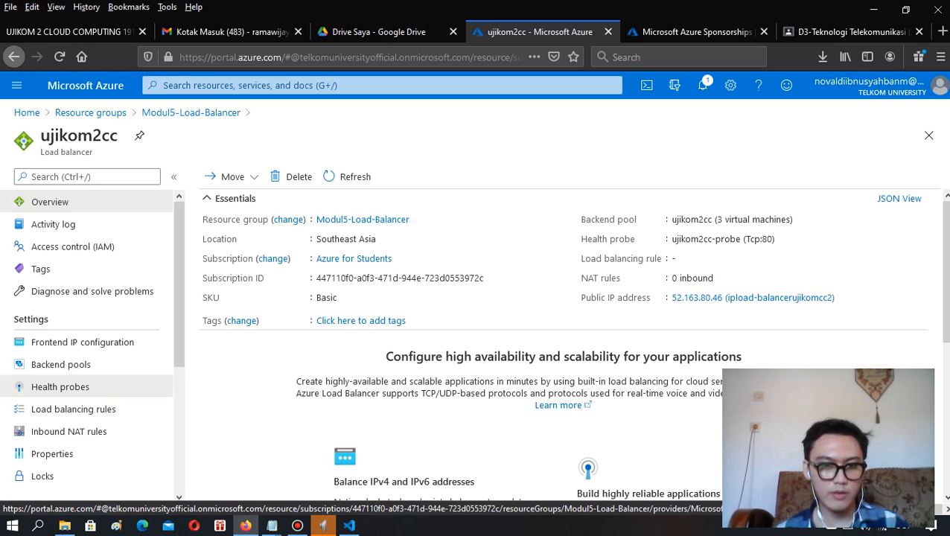
left_click(59, 387)
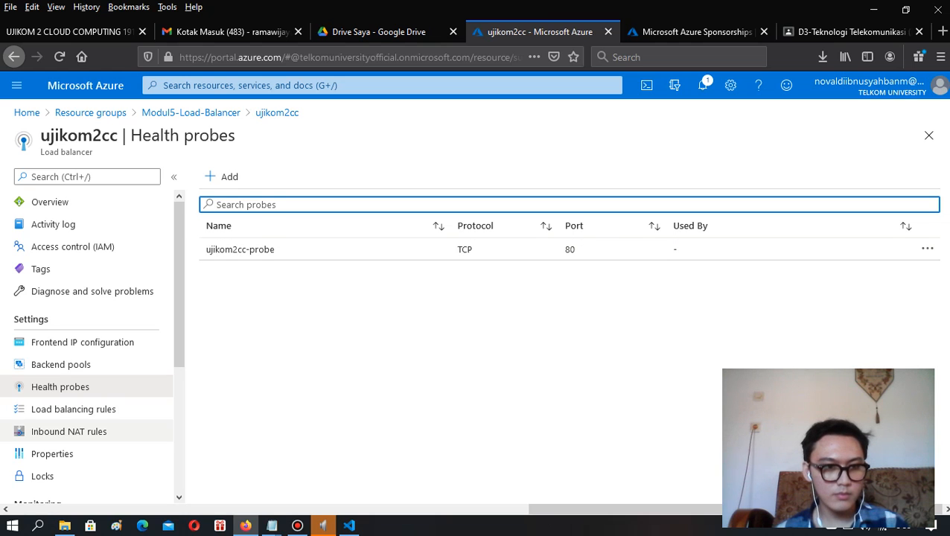
left_click(73, 409)
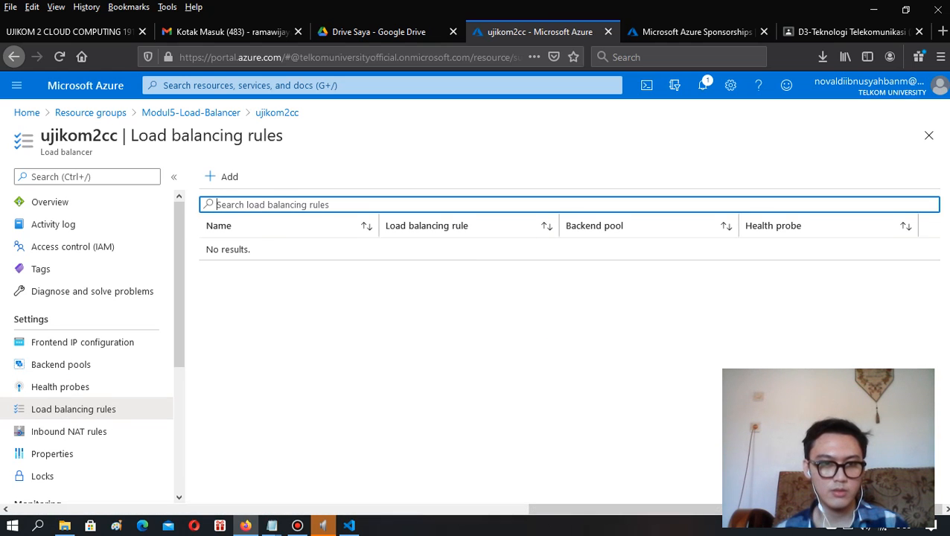
left_click(221, 177)
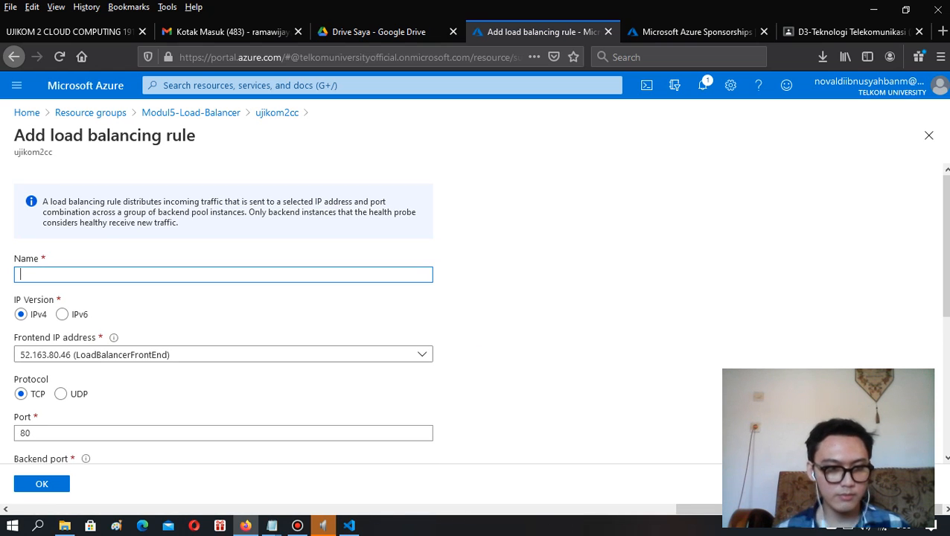
scroll(477, 313, "down", 3)
scroll(223, 308, "down", 2)
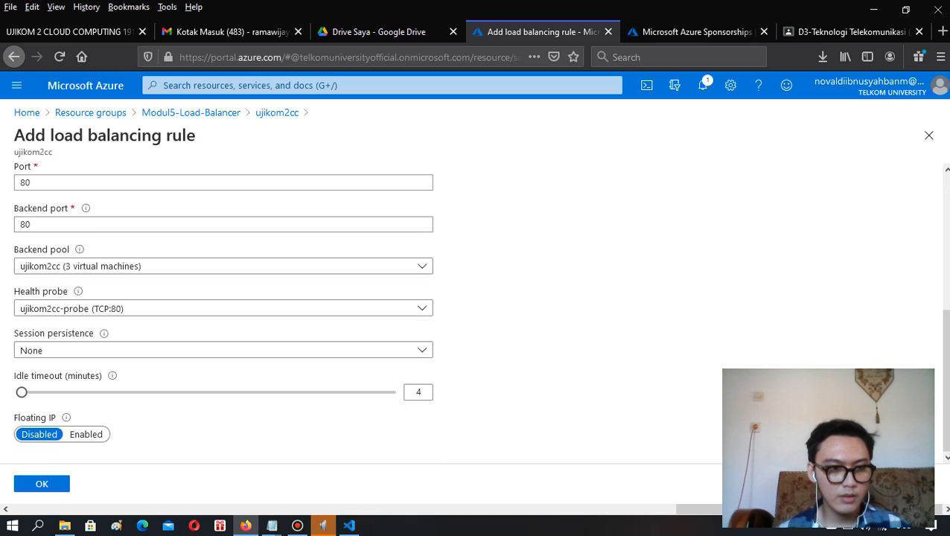
scroll(223, 308, "up", 5)
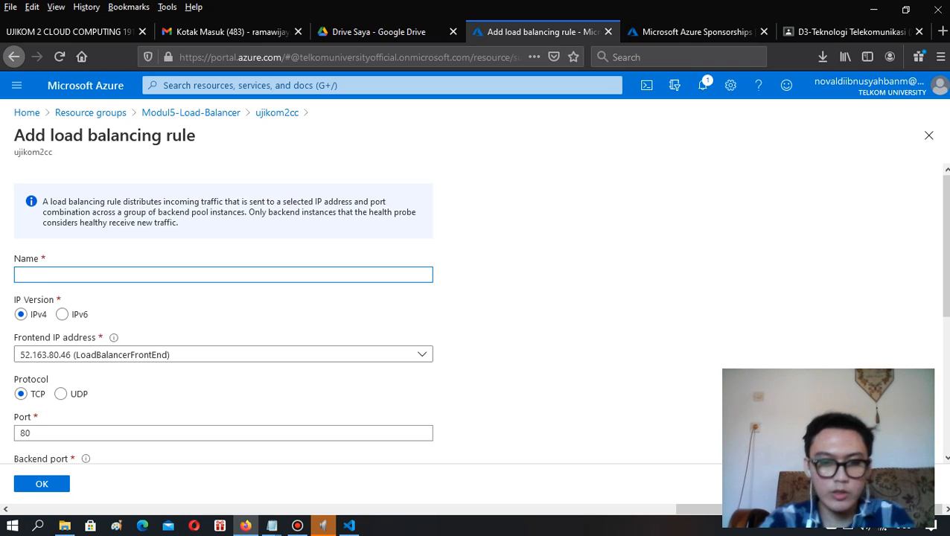
Name the rule ujikom2cc-rules-loadbalancing and choose 52.163.80.46 (LoadBalancerFrontEnd) as its frontend IP address.
type("ujiko")
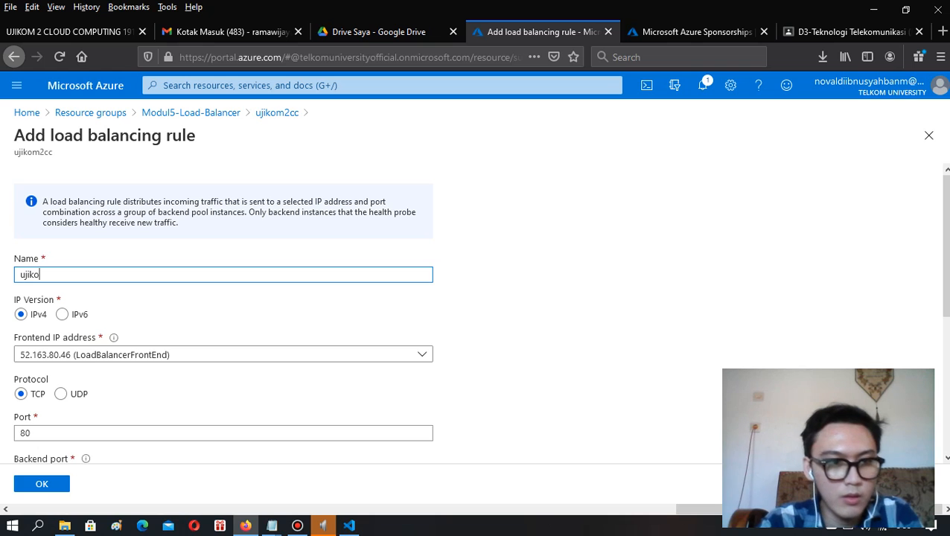
type("m2cc")
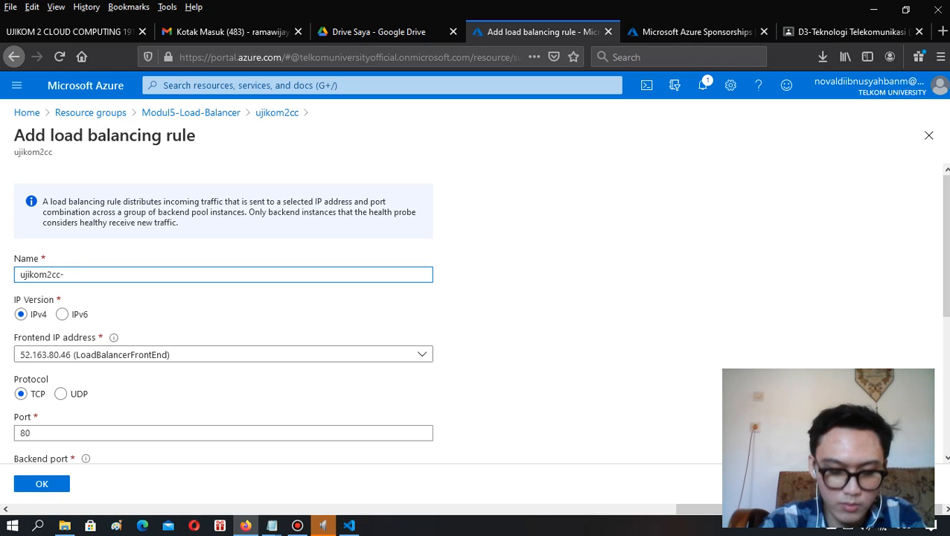
type("-rules-")
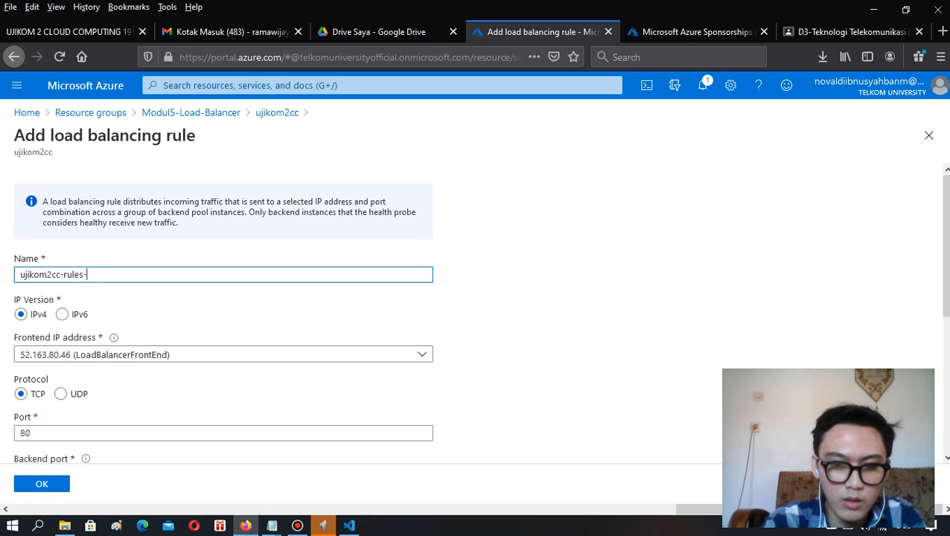
type("loadbalancing")
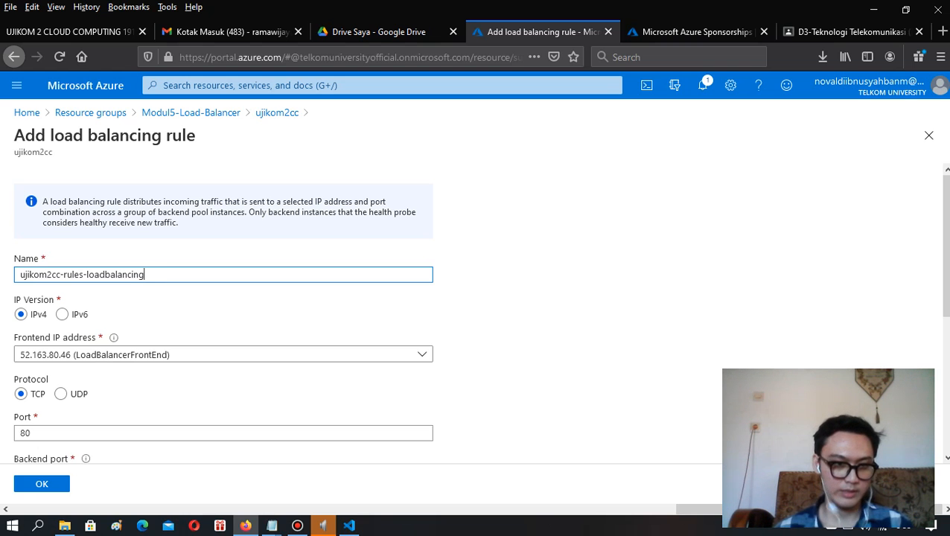
left_click(224, 354)
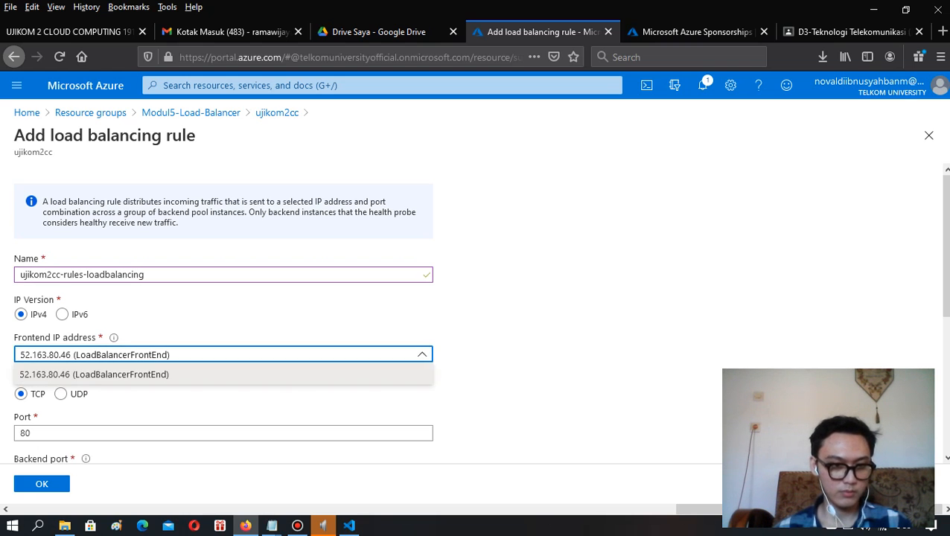
left_click(224, 374)
Create the load balancing rule with session persistence None and floating IP Disabled.
scroll(476, 318, "down", 2)
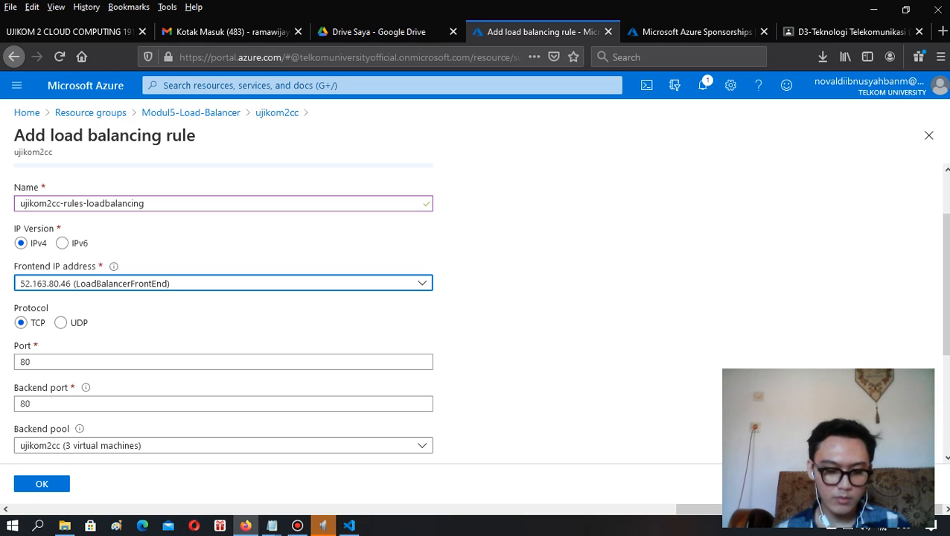
scroll(223, 335, "down", 2)
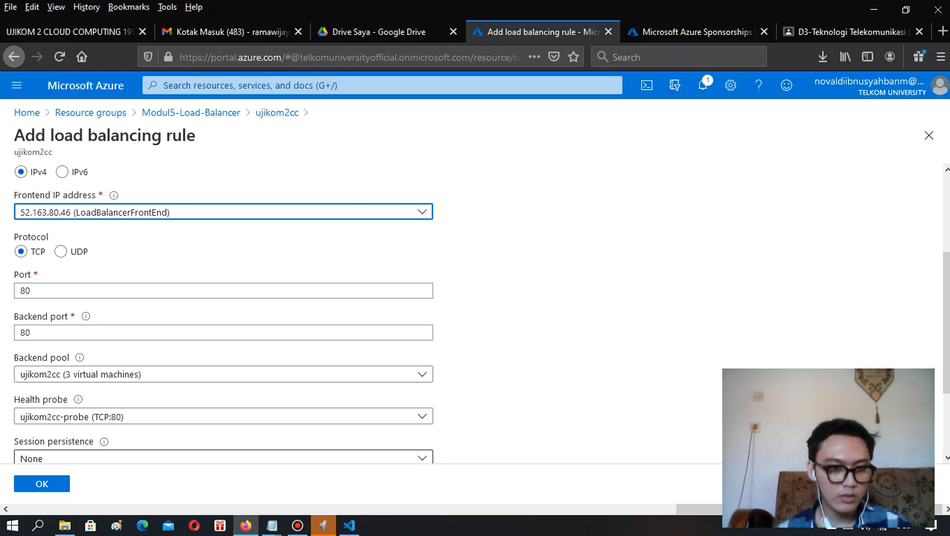
left_click(223, 457)
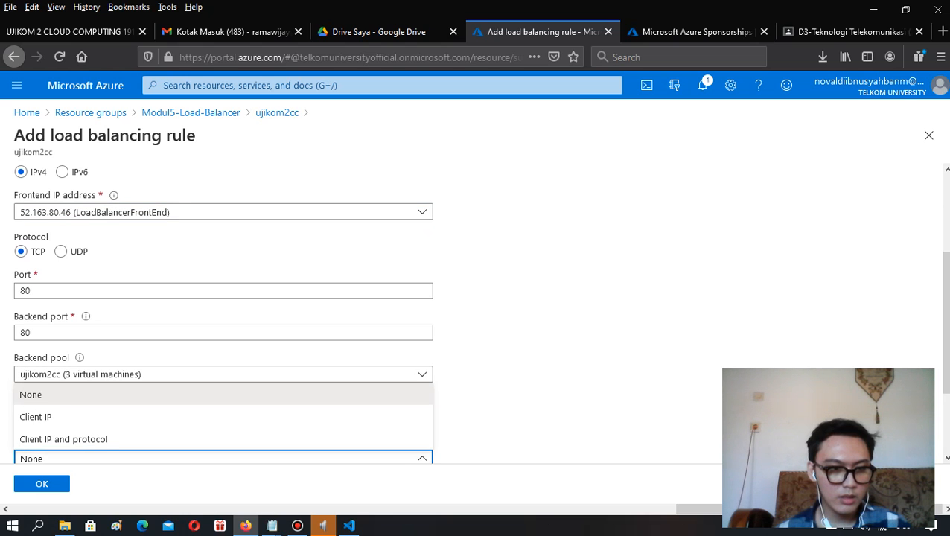
left_click(223, 394)
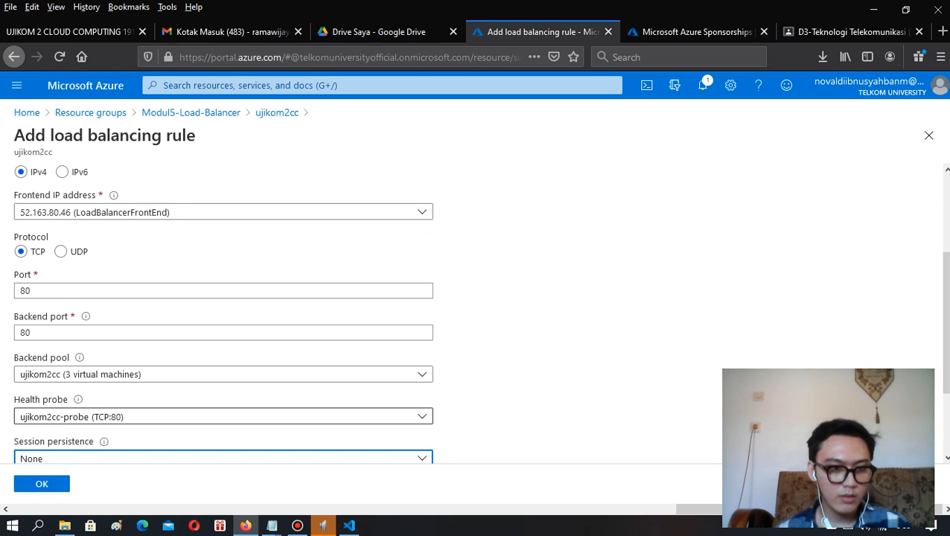
scroll(480, 312, "down", 2)
scroll(66, 418, "down", 1)
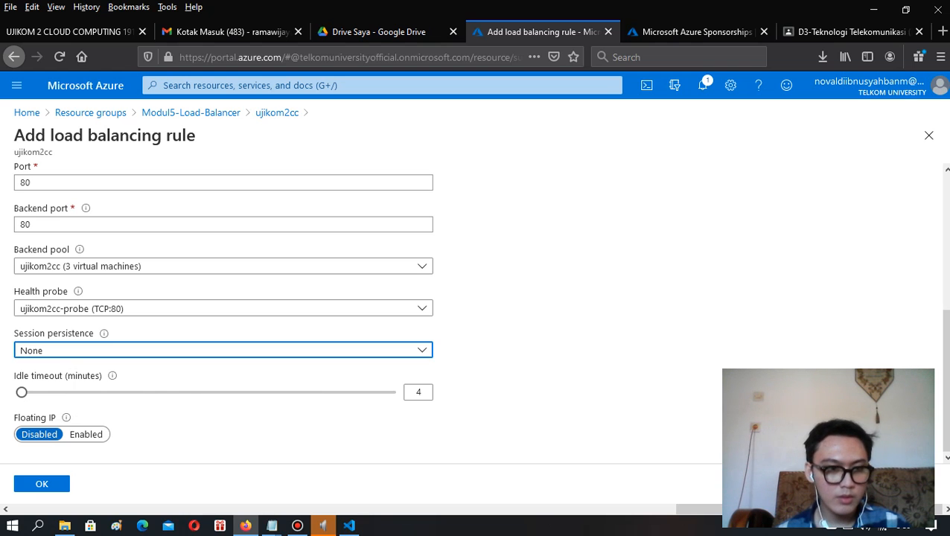
left_click(224, 350)
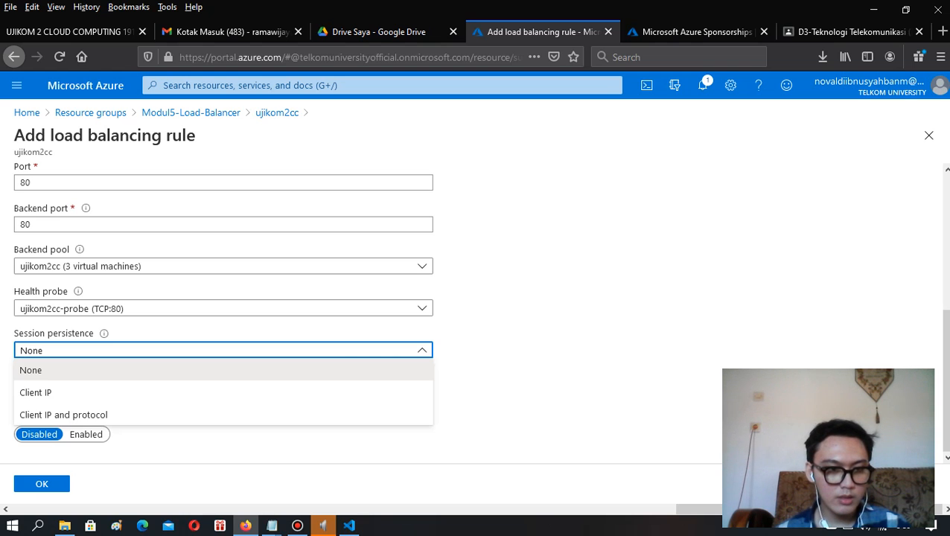
left_click(75, 370)
left_click(74, 350)
left_click(42, 435)
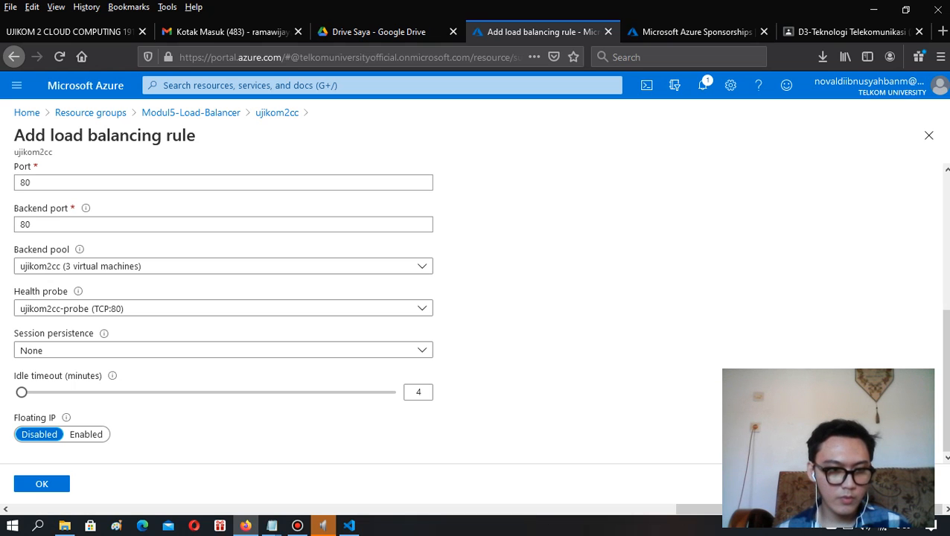
left_click(41, 484)
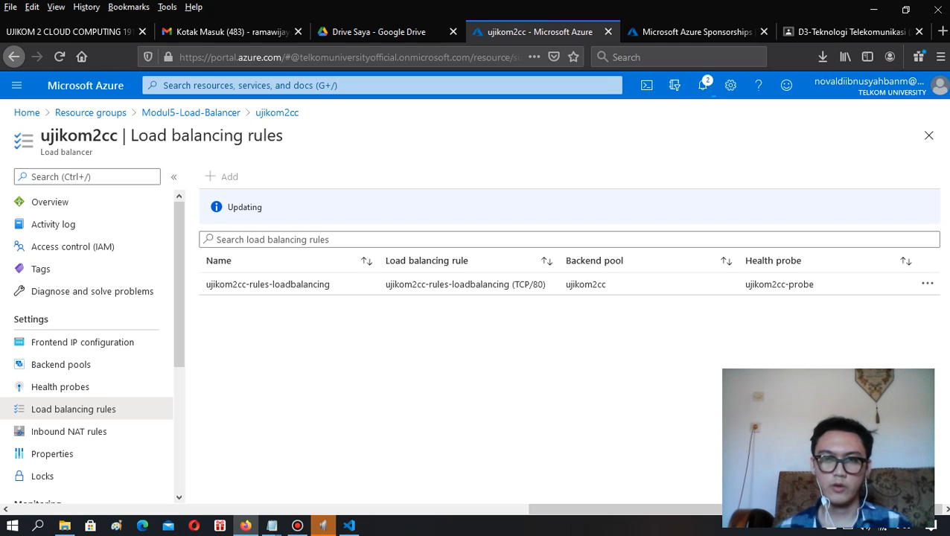
Check the portal notifications for the save status of the ujikom2cc-rules-loadbalancing rule.
left_click(702, 85)
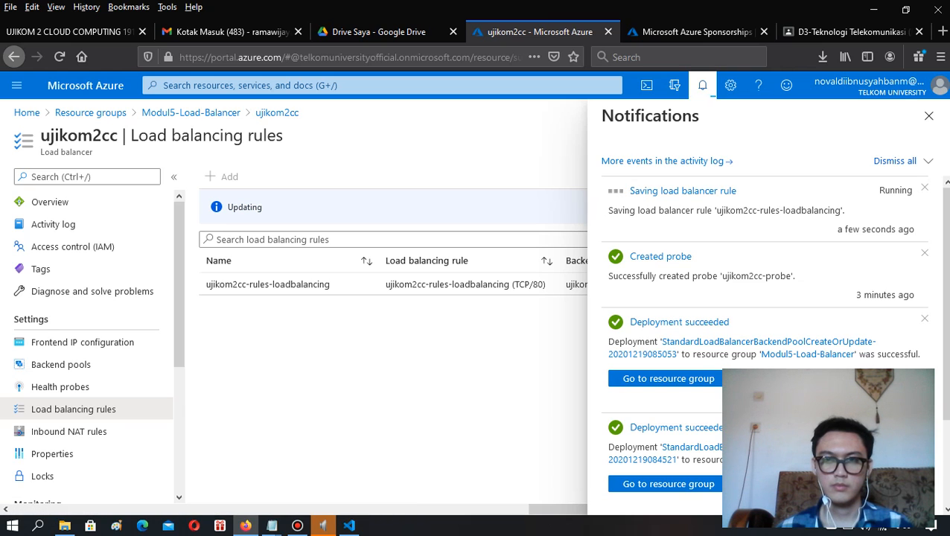
left_click(928, 115)
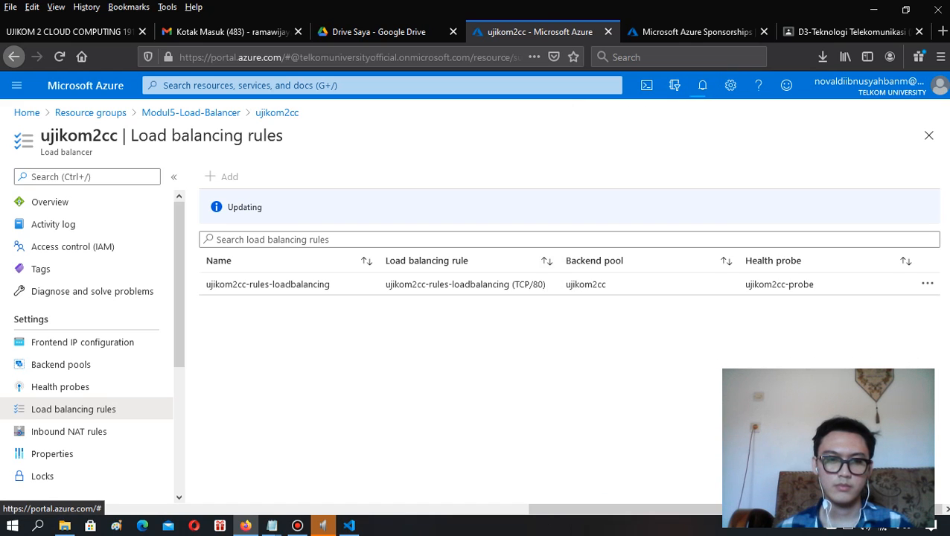
left_click(297, 525)
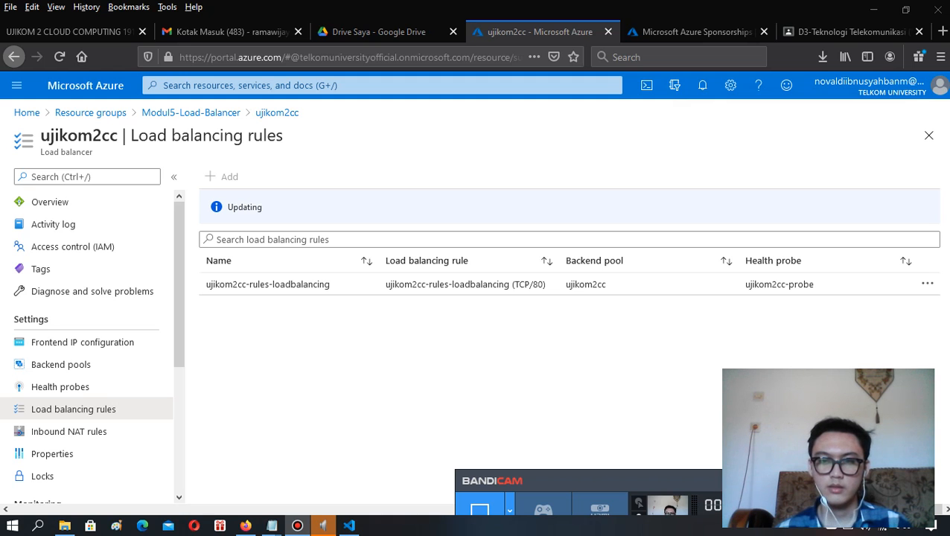
left_click(297, 525)
left_click(702, 86)
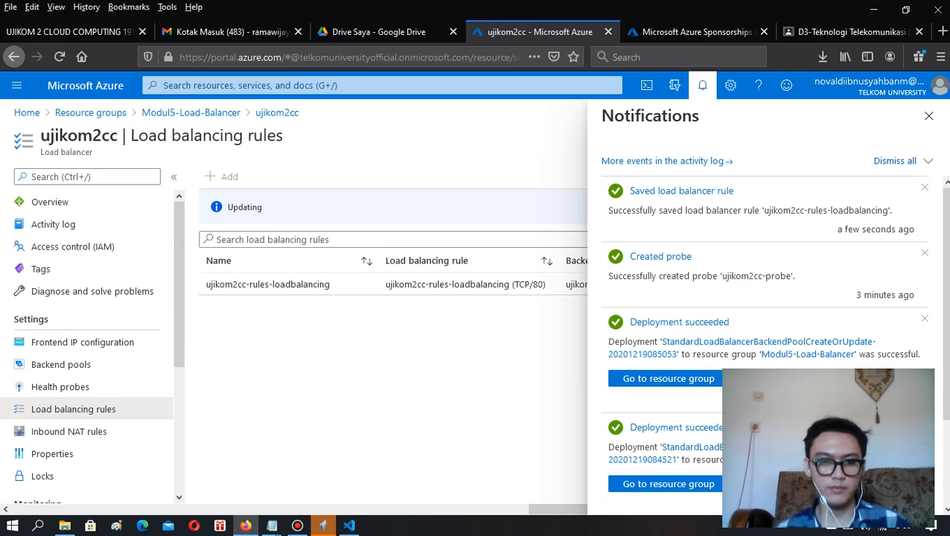
left_click(298, 526)
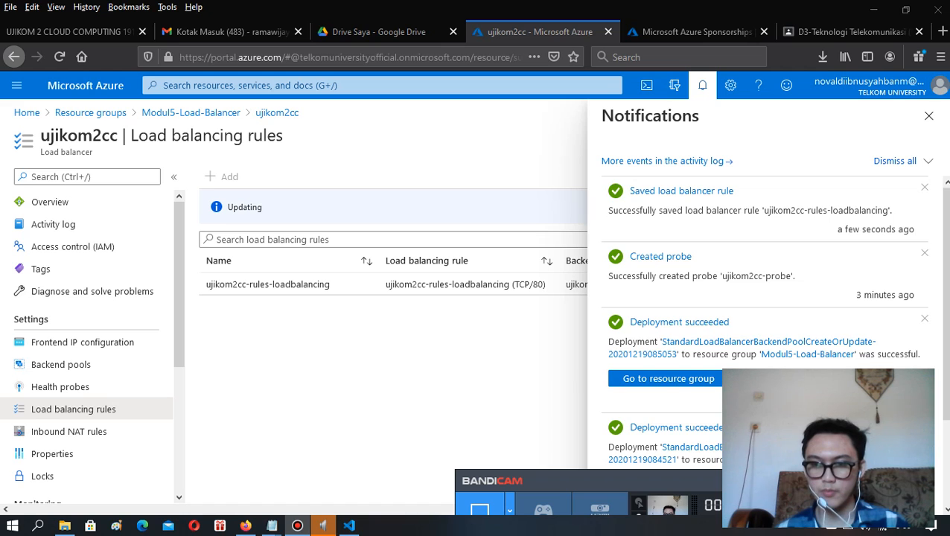
Close the notifications and open the Modul5-Load-Balancer resource group.
left_click(852, 479)
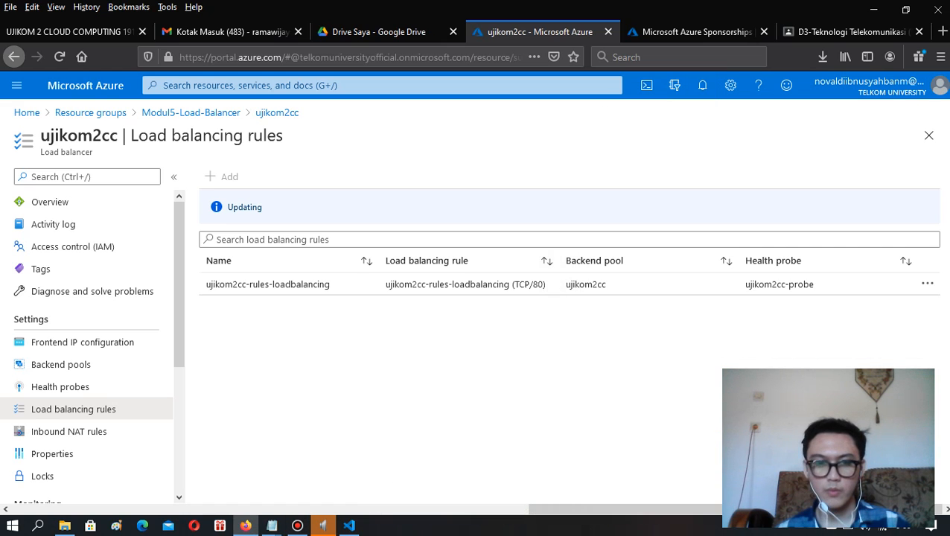
left_click(928, 115)
left_click(16, 85)
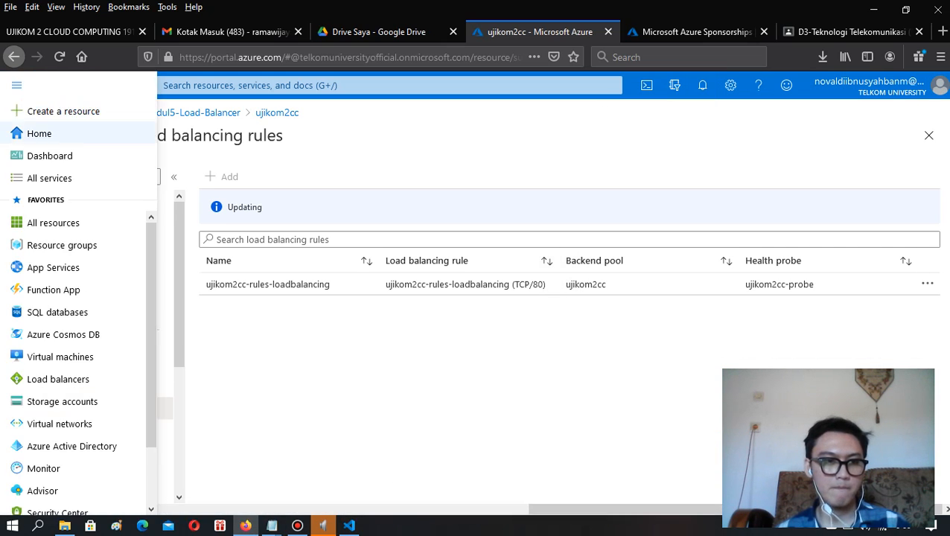
left_click(61, 245)
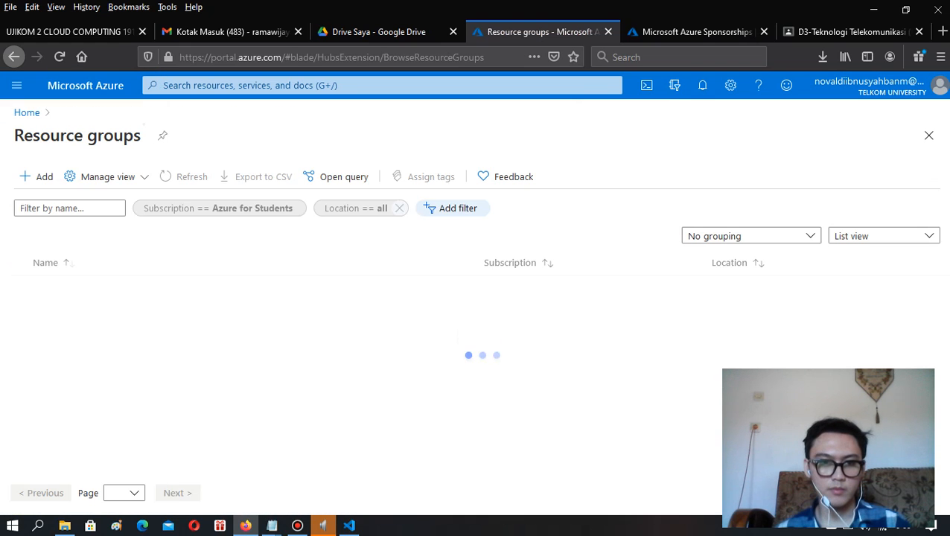
left_click(96, 310)
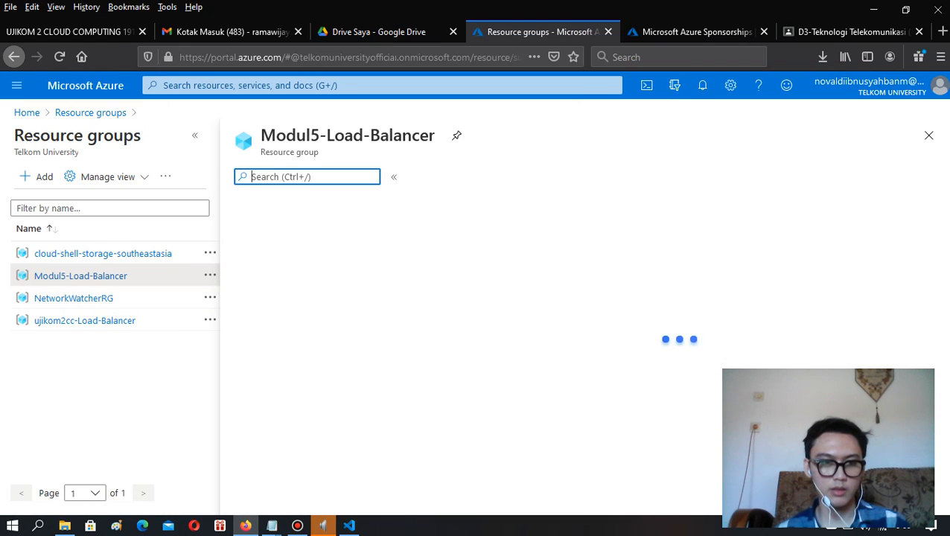
Group the Modul5-Load-Balancer resources by type and open the vm-sea-01 virtual machine's overview.
left_click(750, 352)
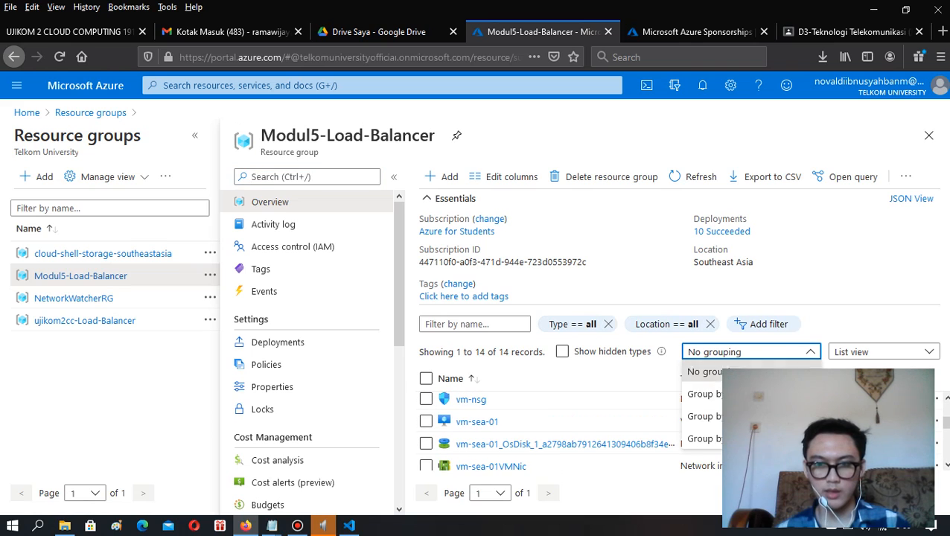
left_click(703, 394)
scroll(566, 425, "down", 3)
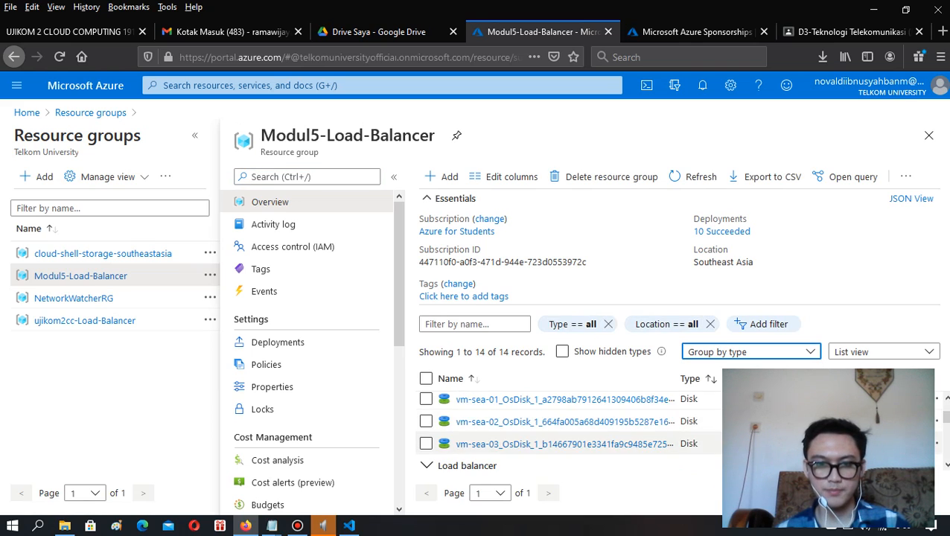
scroll(566, 424, "down", 5)
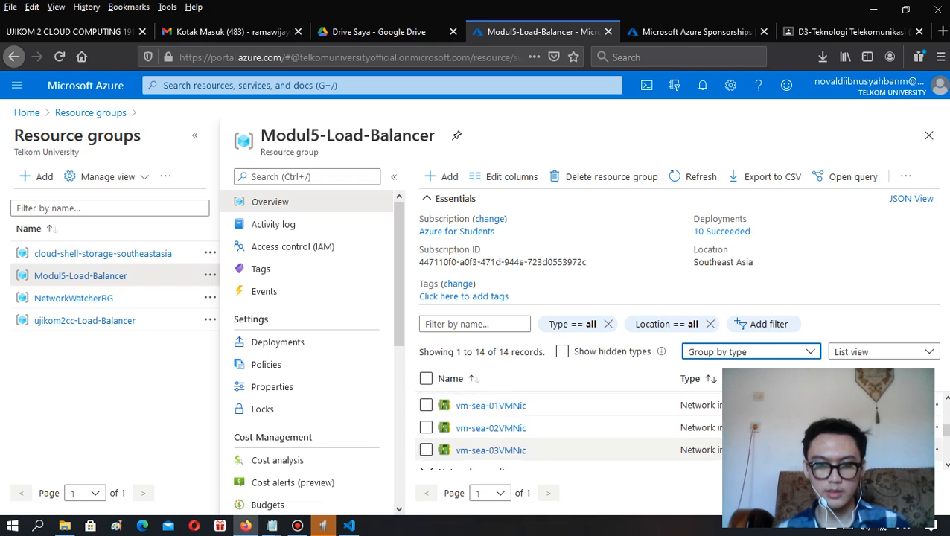
scroll(565, 428, "down", 5)
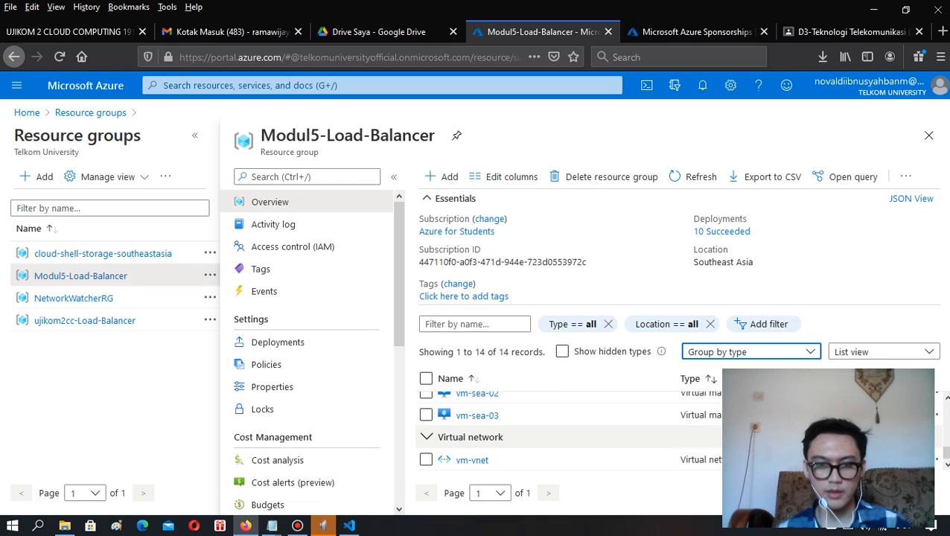
scroll(566, 428, "up", 2)
left_click(476, 441)
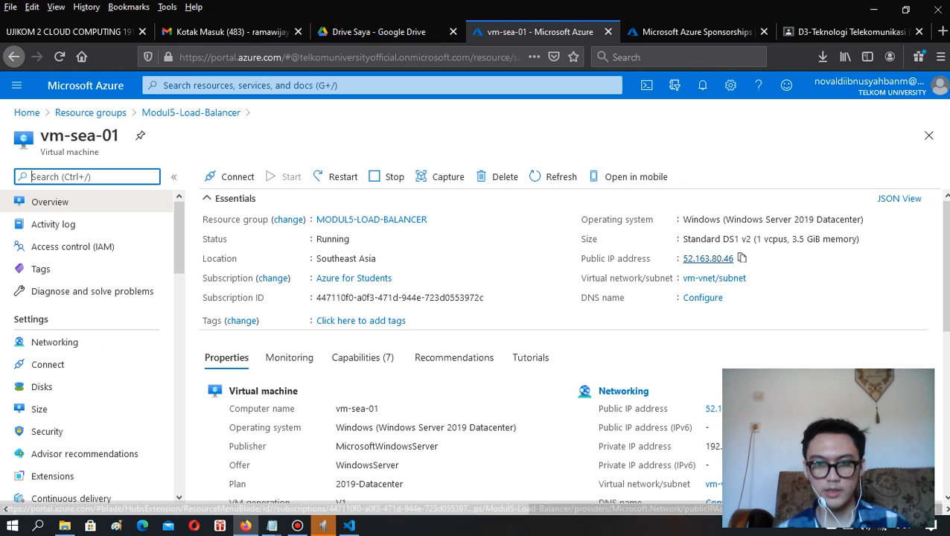
Try to open the link behind vm-sea-01's public IP address in a new browser tab, and close that tab.
right_click(696, 259)
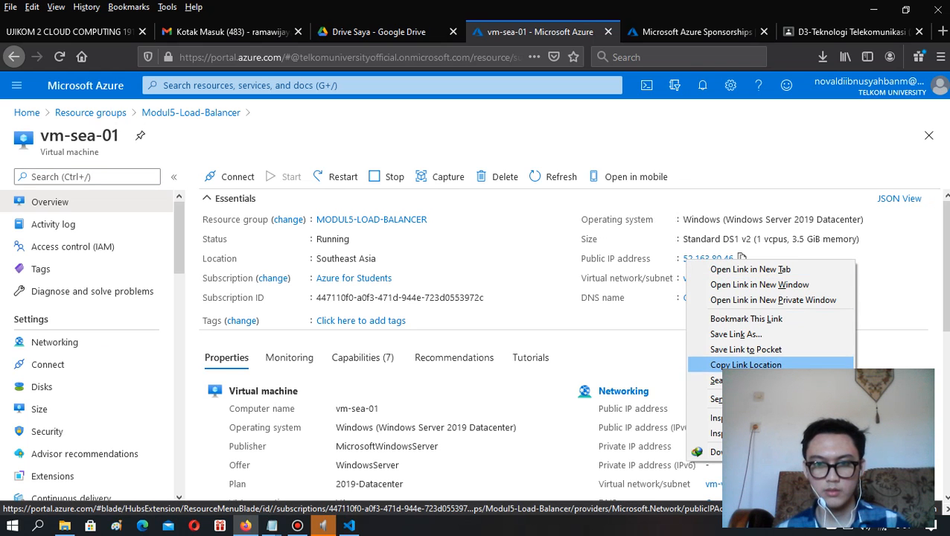
left_click(745, 364)
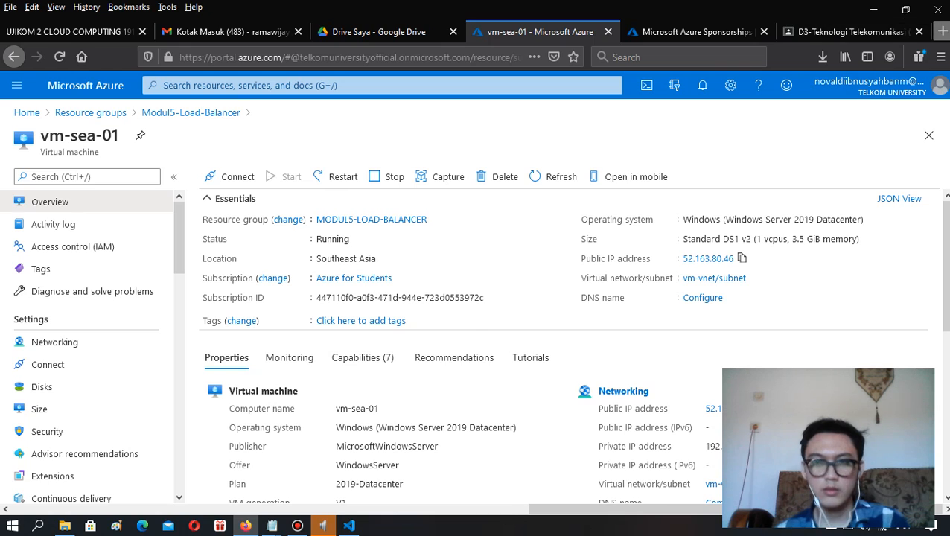
left_click(943, 31)
key("ctrl+v")
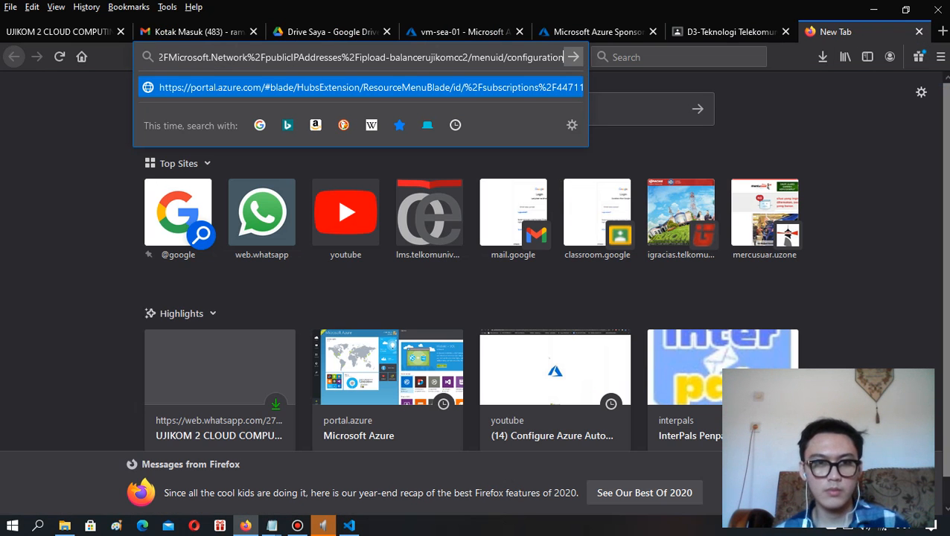
left_click(573, 57)
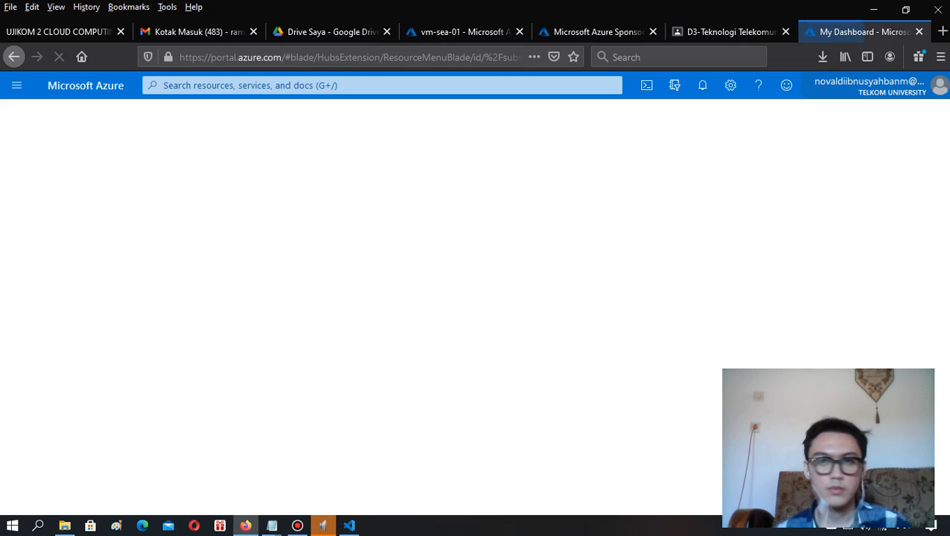
key("ctrl+w")
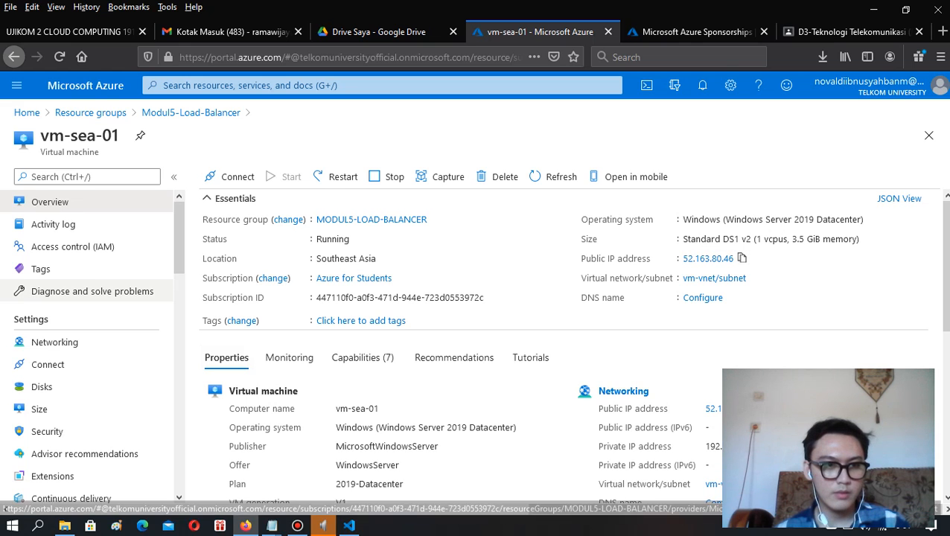
Leave the vm-sea-01 overview and reopen the Modul5-Load-Balancer resource group from the list of resource groups.
left_click(13, 56)
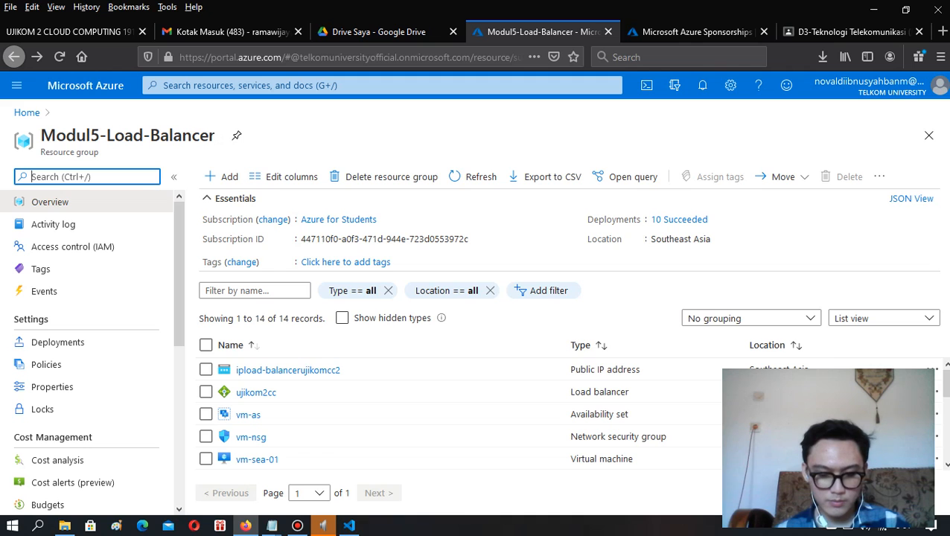
scroll(104, 430, "down", 2)
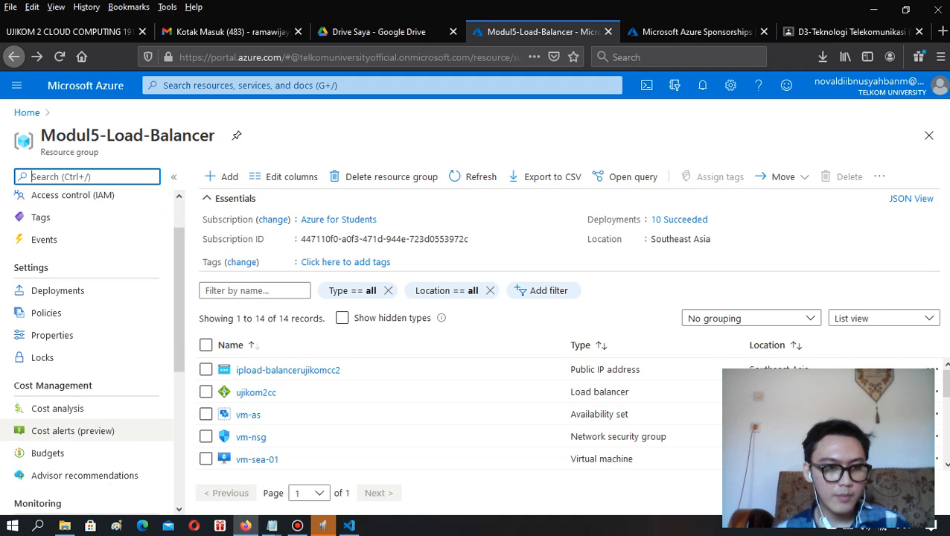
scroll(105, 430, "up", 2)
left_click(287, 370)
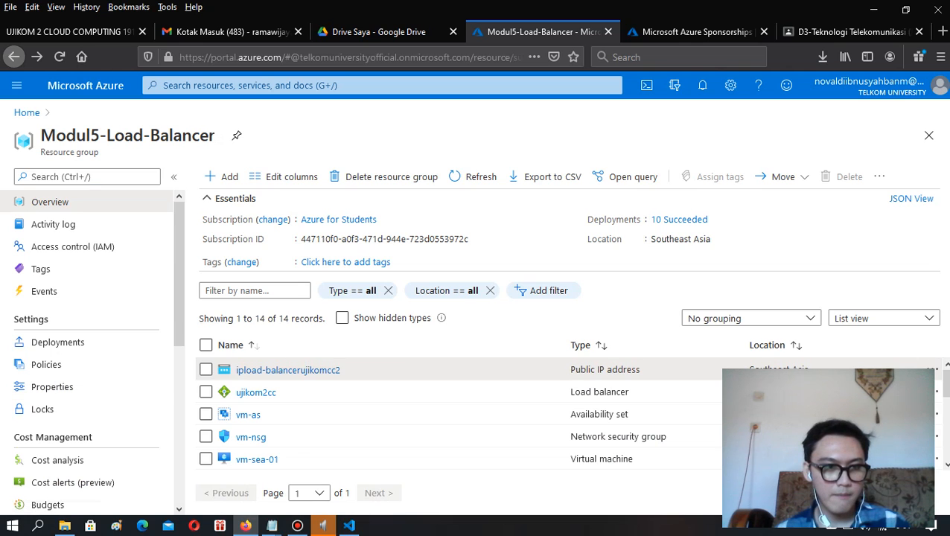
left_click(17, 85)
left_click(63, 246)
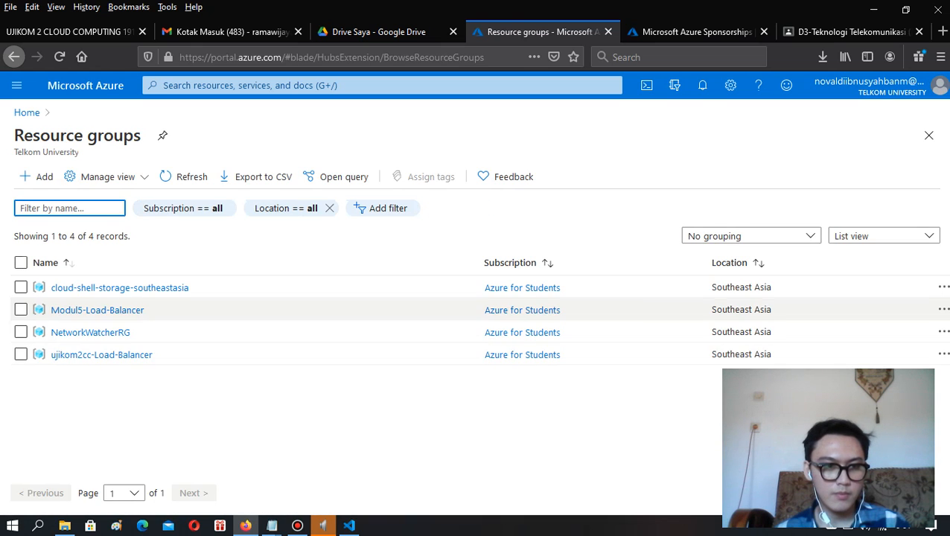
left_click(74, 308)
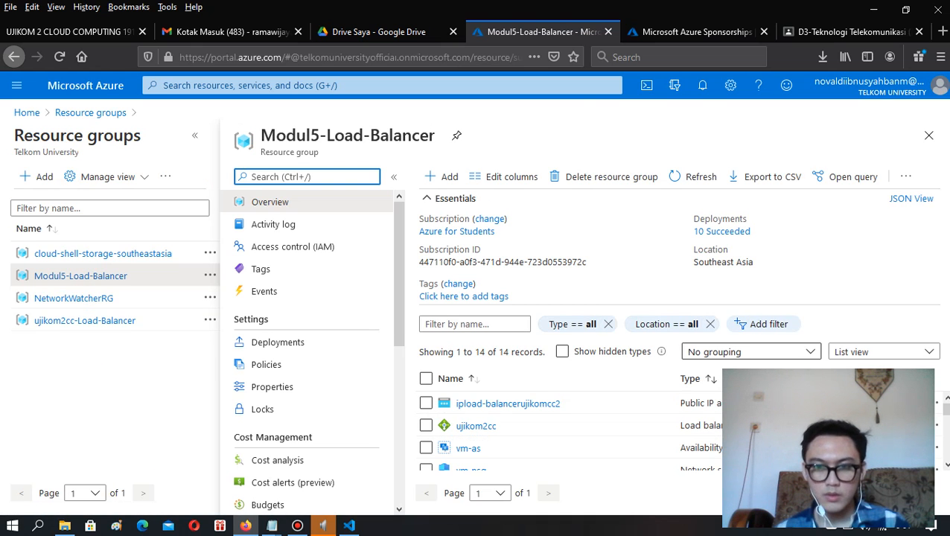
Group the resources by type, look through the groups and open the ipload-balancerujikomcc2 public IP address resource.
left_click(750, 352)
left_click(703, 393)
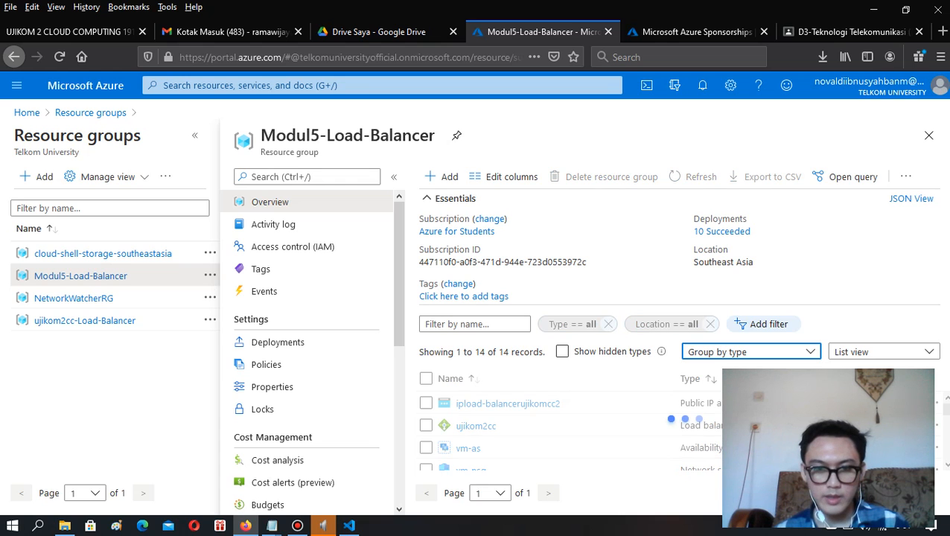
scroll(565, 428, "down", 6)
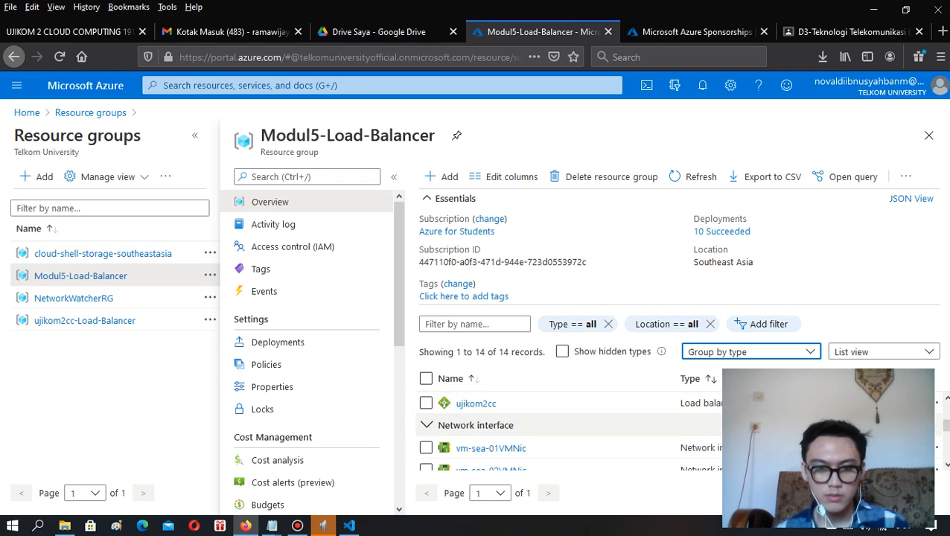
scroll(566, 432, "down", 2)
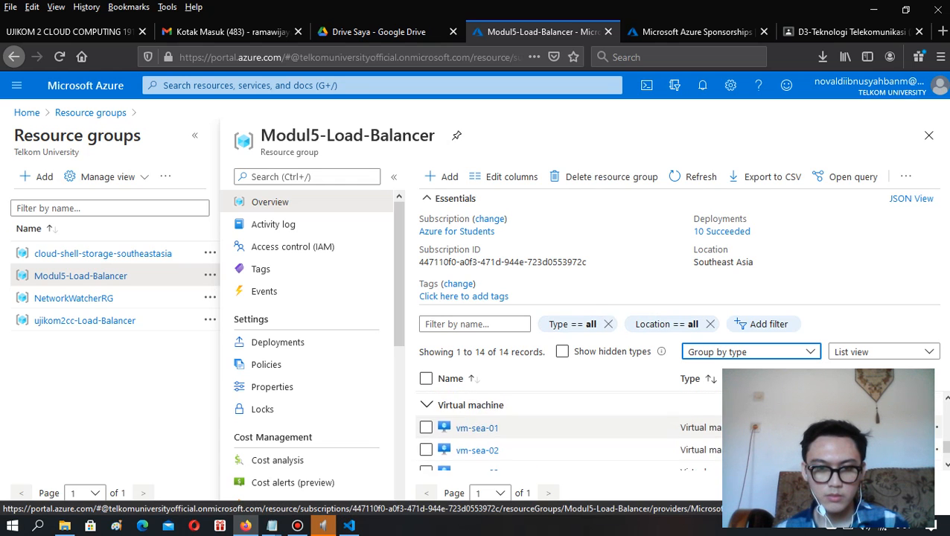
scroll(566, 432, "up", 8)
scroll(566, 428, "down", 3)
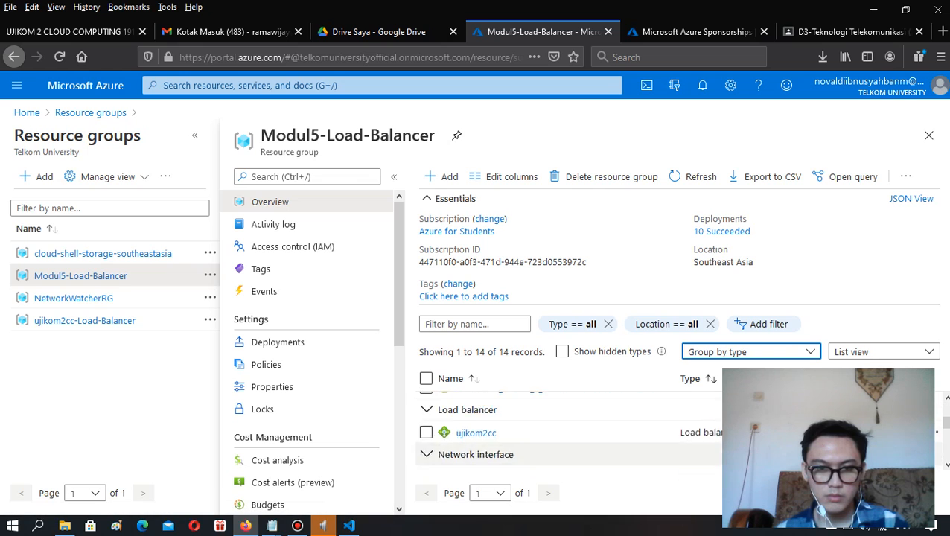
scroll(566, 428, "up", 3)
scroll(566, 428, "down", 2)
scroll(566, 428, "down", 5)
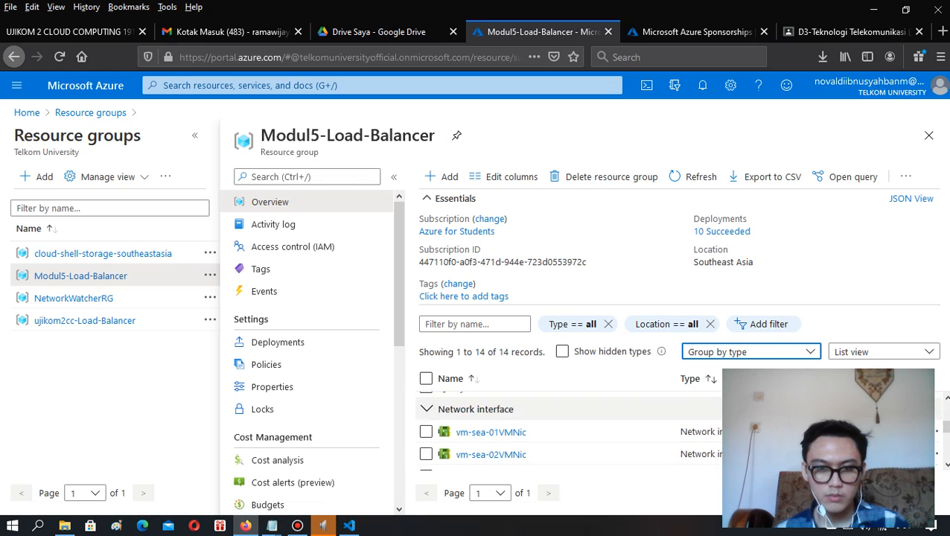
left_click(507, 453)
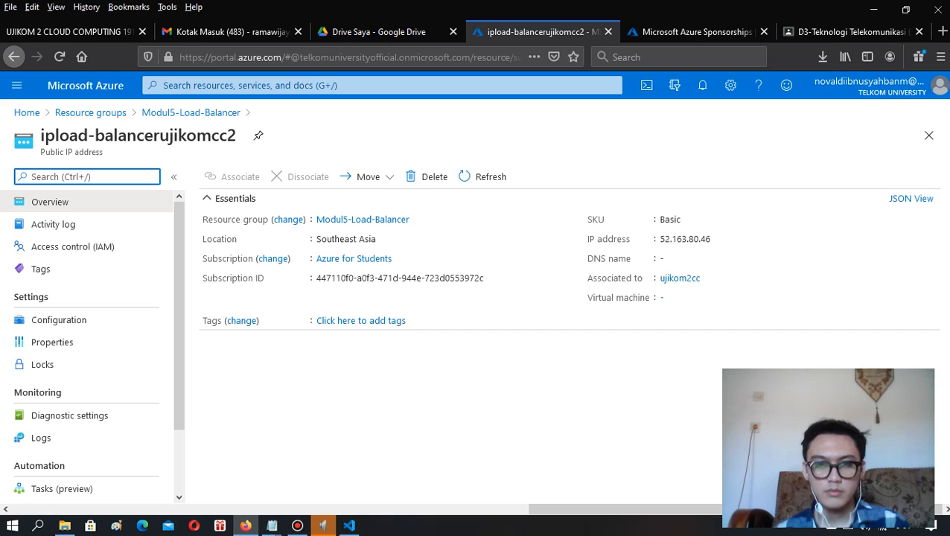
Copy the load balancer's public IP address 52.163.80.46 and load it in a new browser tab.
left_click(718, 239)
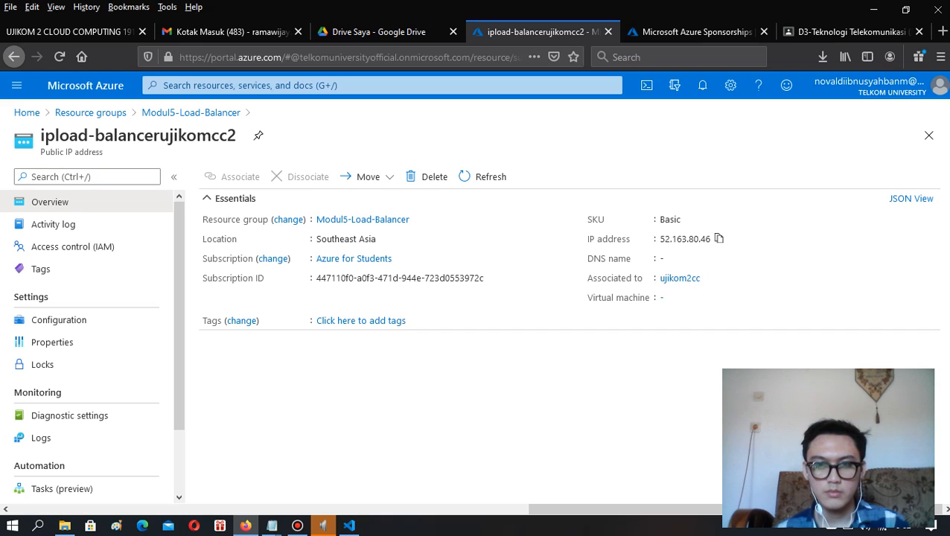
left_click(718, 238)
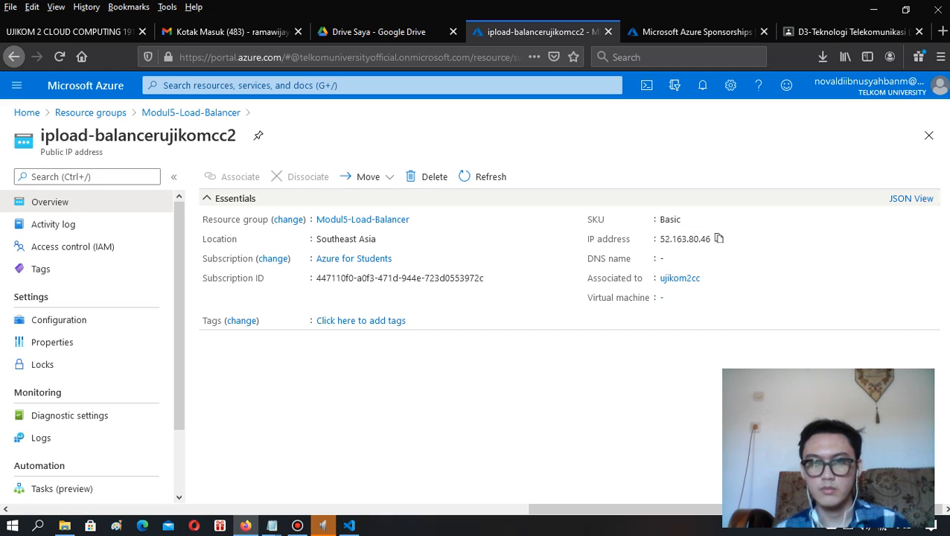
left_click(943, 32)
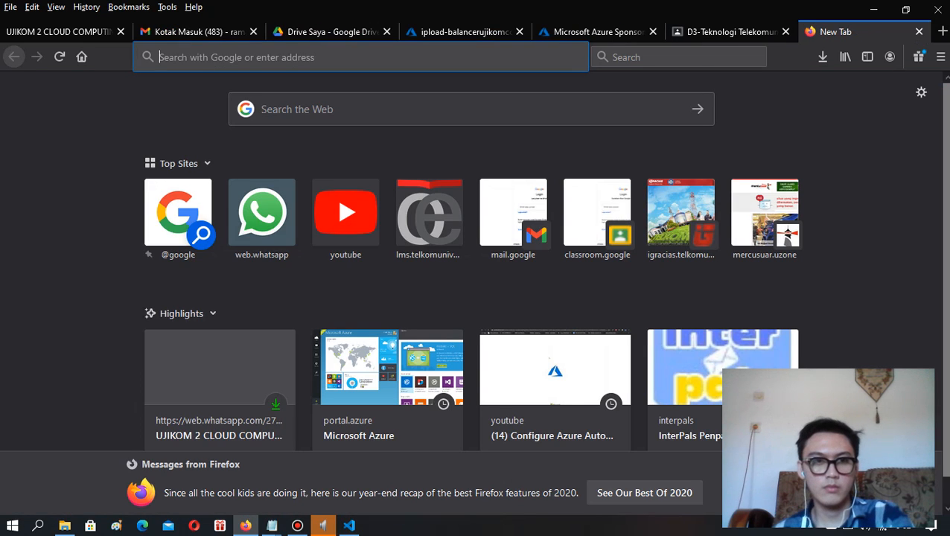
key("ctrl+v")
key("Return")
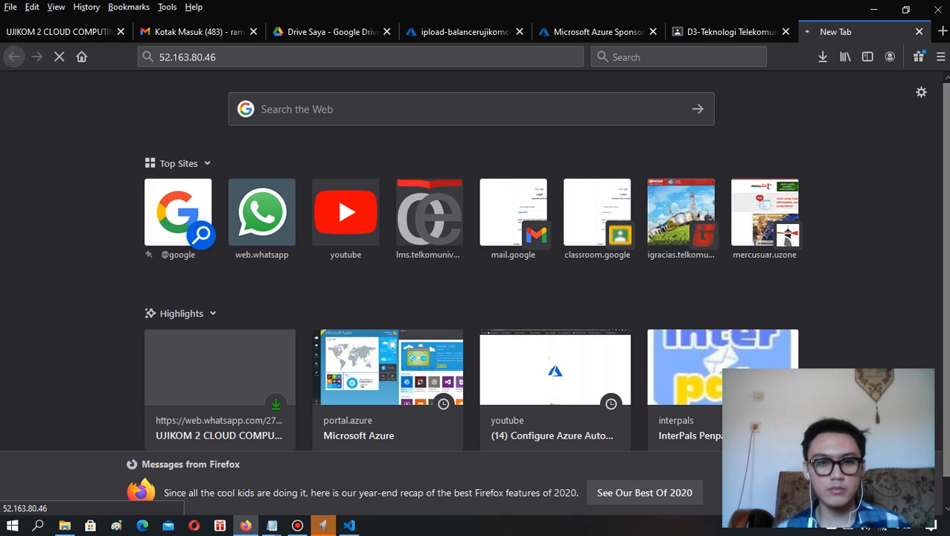
left_click(297, 525)
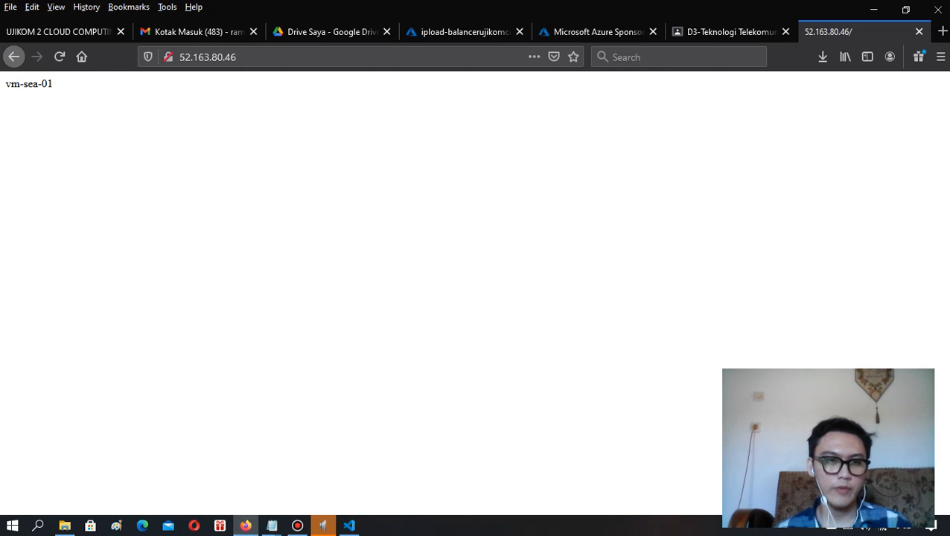
Highlight the virtual machine name on the page at 52.163.80.46 and reload the page to test the load balancing.
triple_click(31, 84)
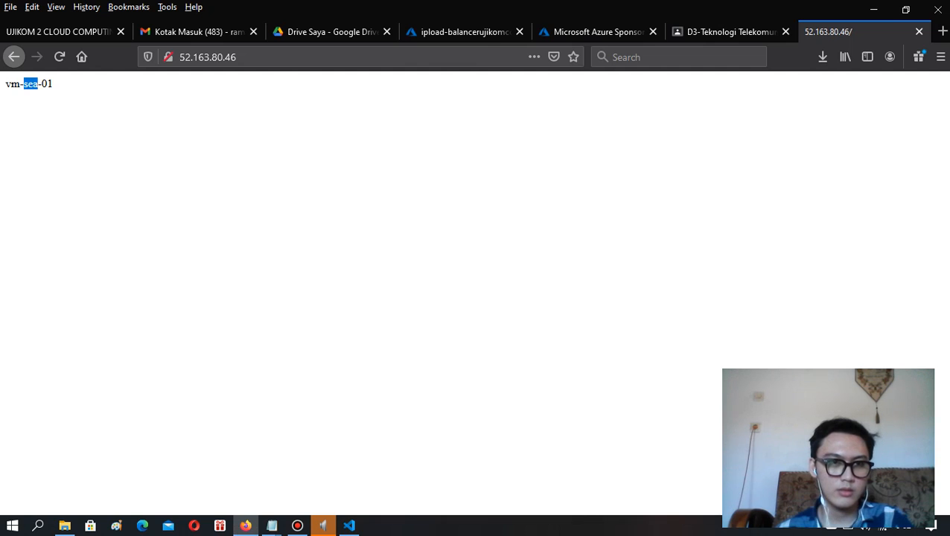
left_click(32, 84)
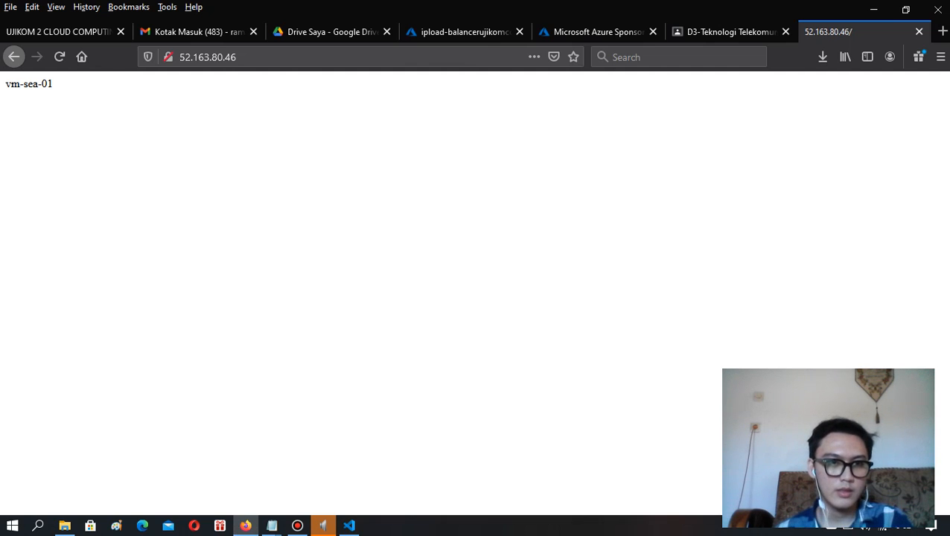
left_click_drag(58, 85, 6, 84)
left_click(60, 85)
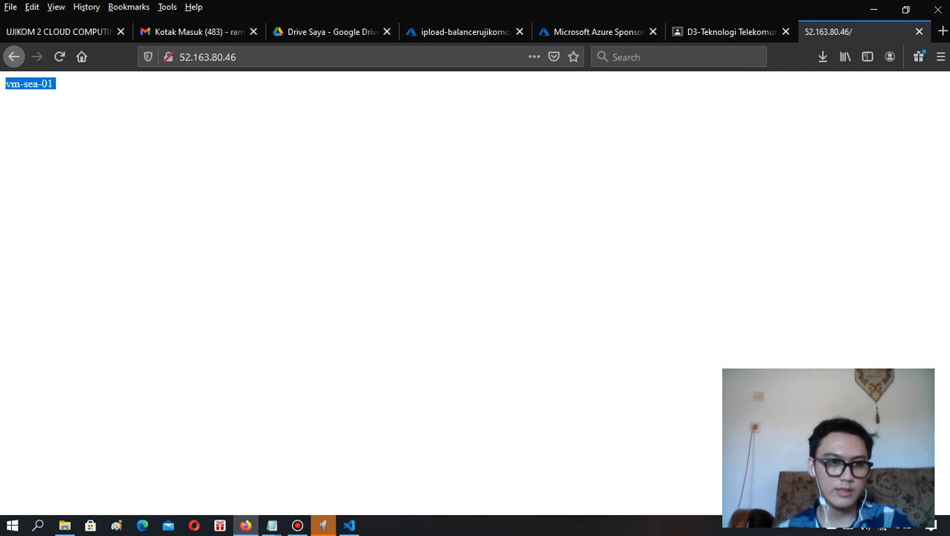
left_click(60, 85)
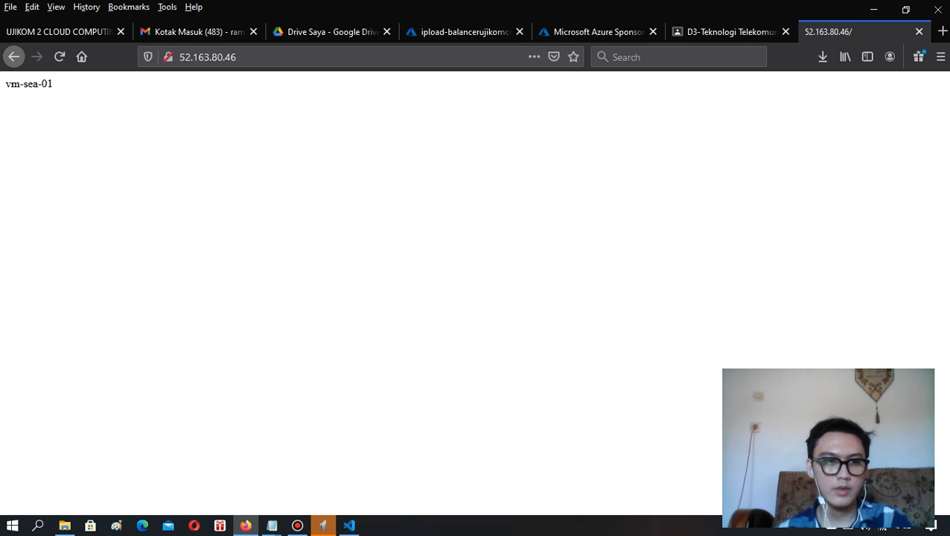
left_click(59, 57)
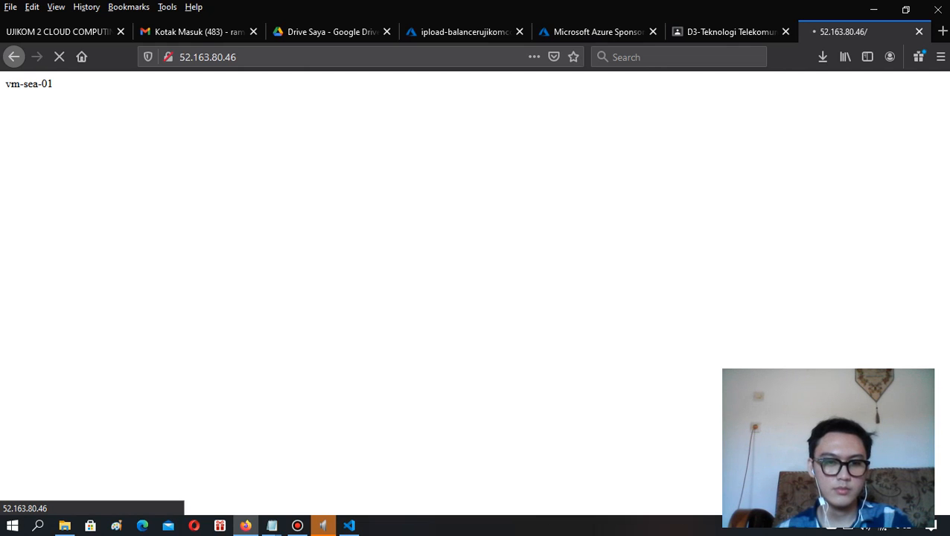
left_click(298, 525)
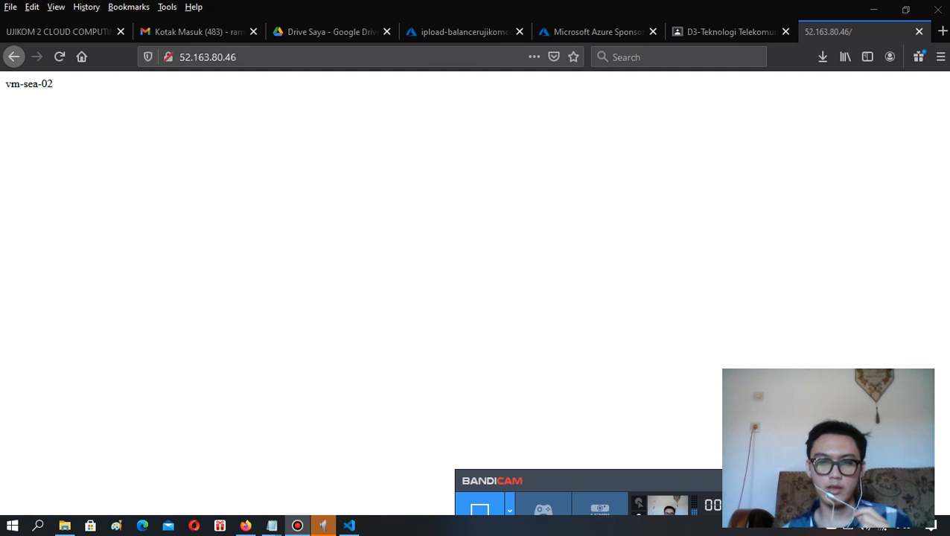
left_click(878, 481)
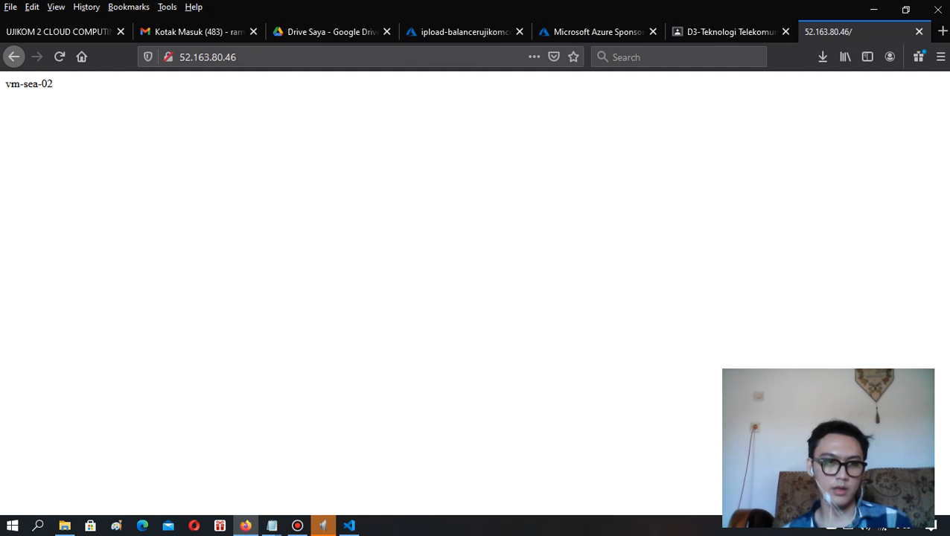
Keep reloading the load balancer page at 52.163.80.46 to check which virtual machine answers each request.
left_click(60, 56)
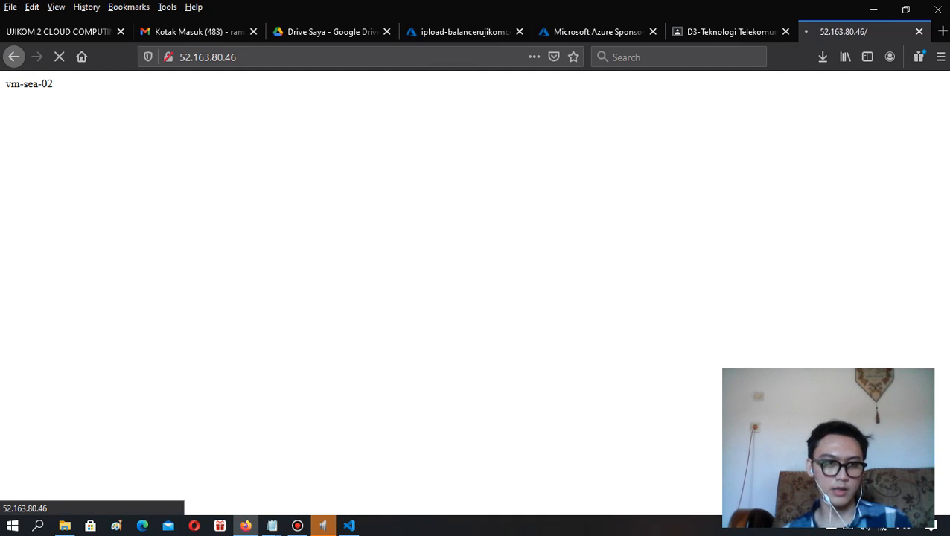
left_click_drag(55, 84, 4, 85)
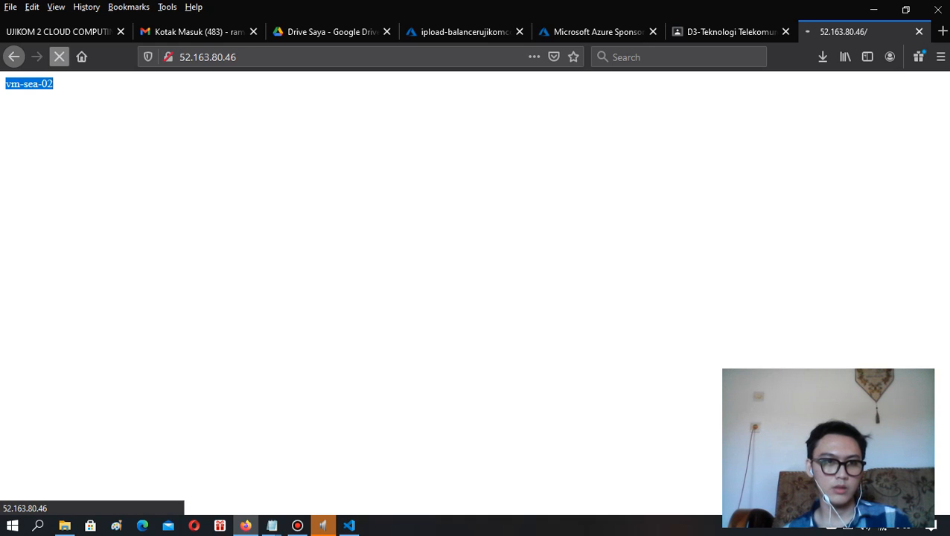
left_click(59, 56)
left_click(60, 57)
left_click(59, 57)
left_click(60, 56)
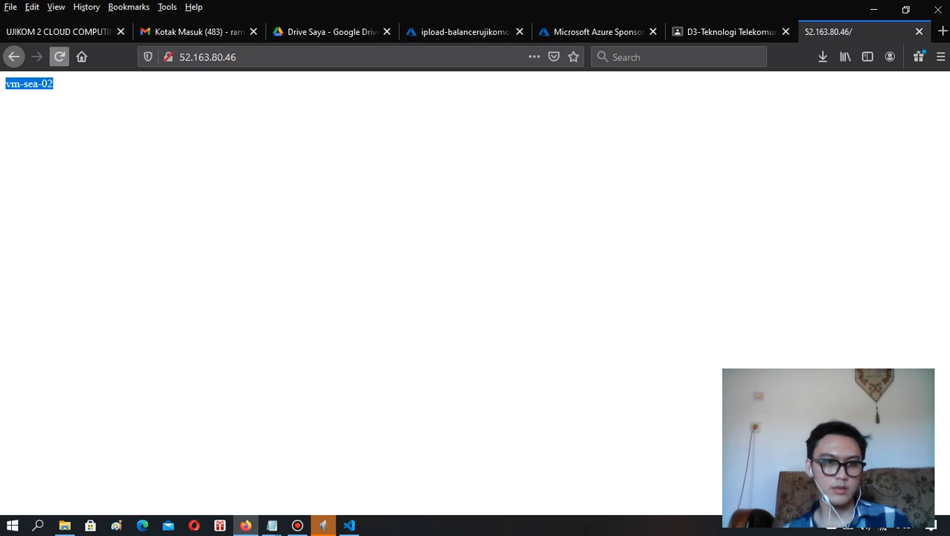
left_click(60, 57)
left_click(59, 57)
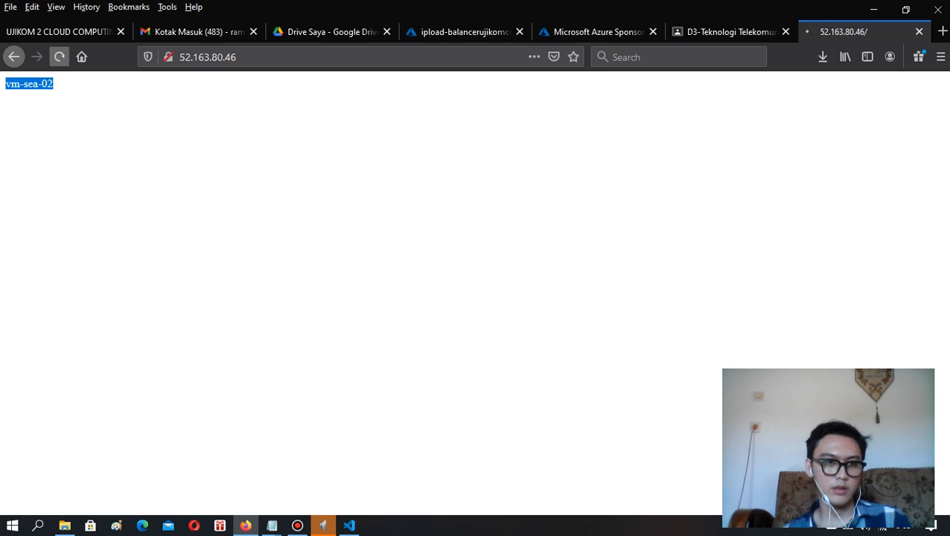
left_click(60, 57)
left_click(60, 56)
left_click(59, 57)
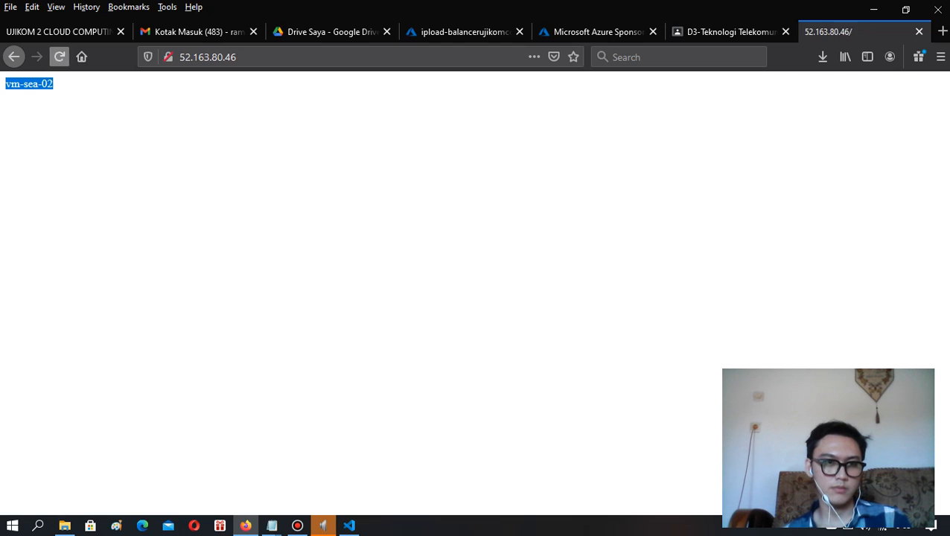
left_click(60, 56)
left_click(60, 57)
left_click(60, 57)
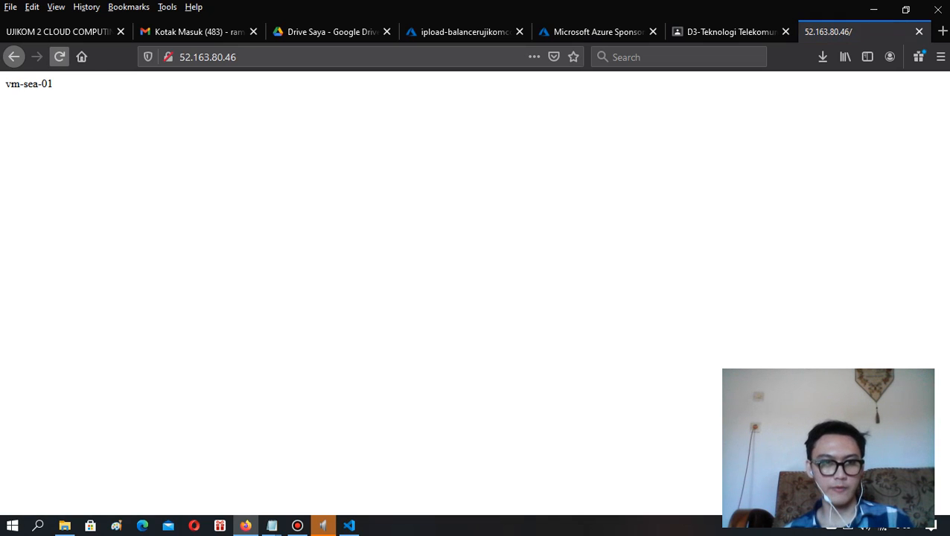
left_click(59, 56)
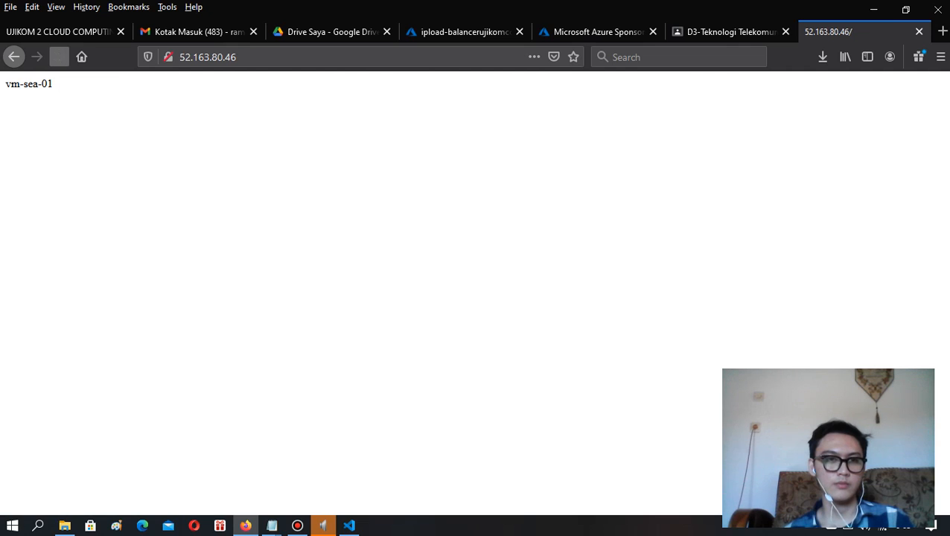
Return to the Azure portal and open the Modul5-Load-Balancer resource group from the list of resource groups.
left_click(596, 31)
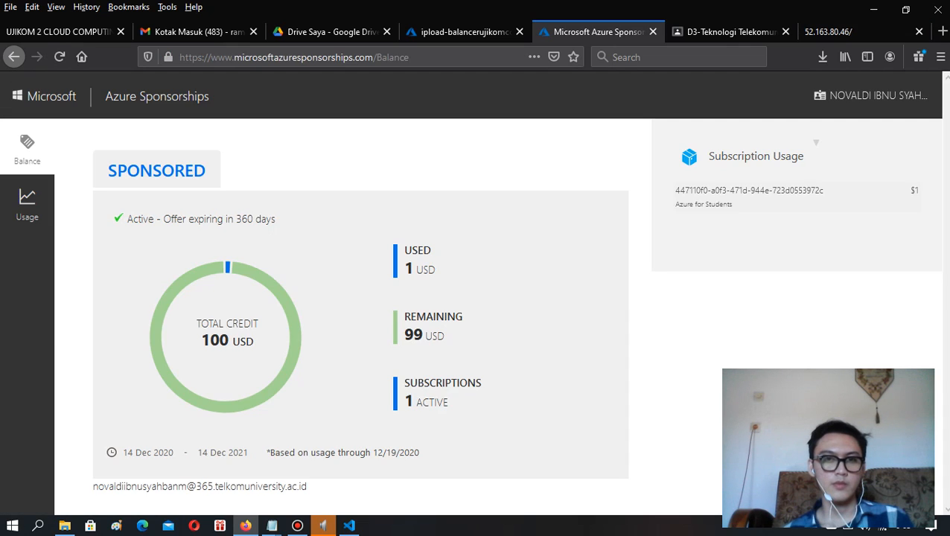
left_click(462, 31)
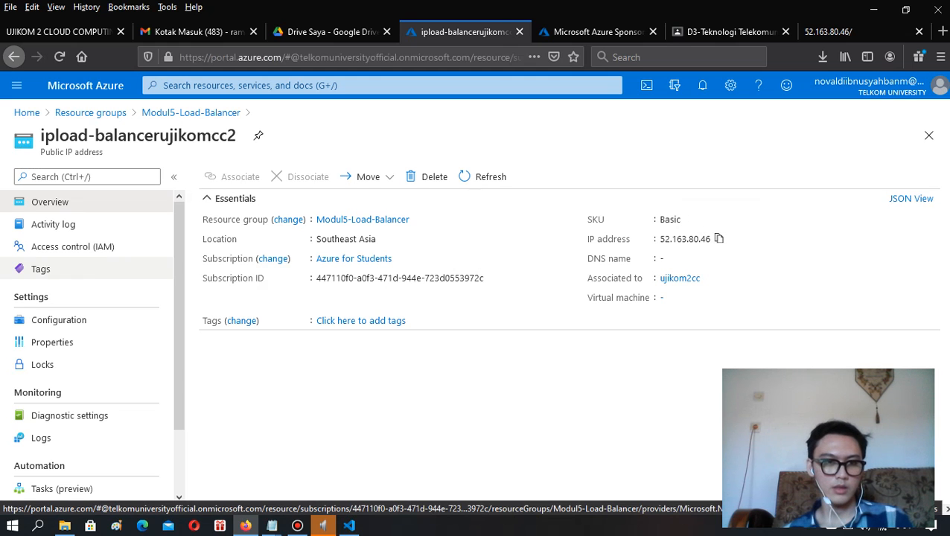
left_click(16, 85)
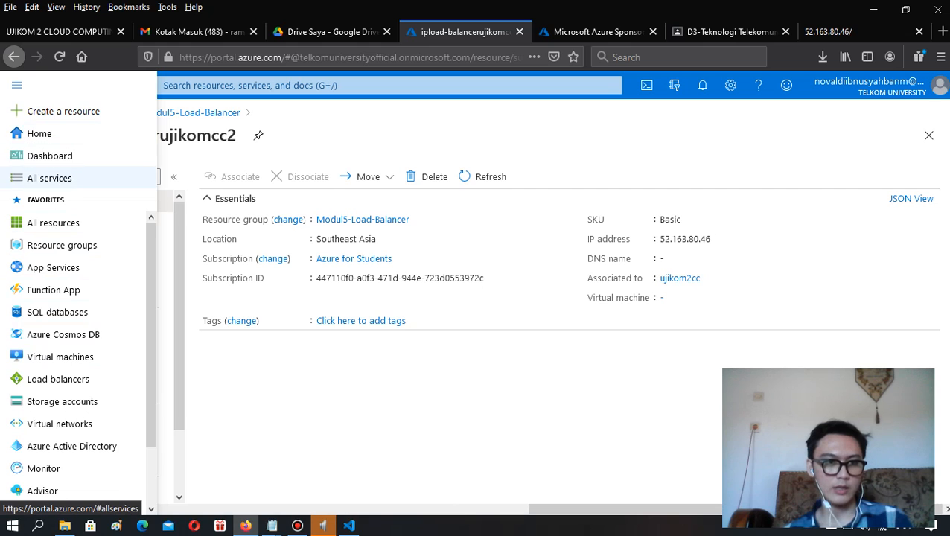
left_click(50, 155)
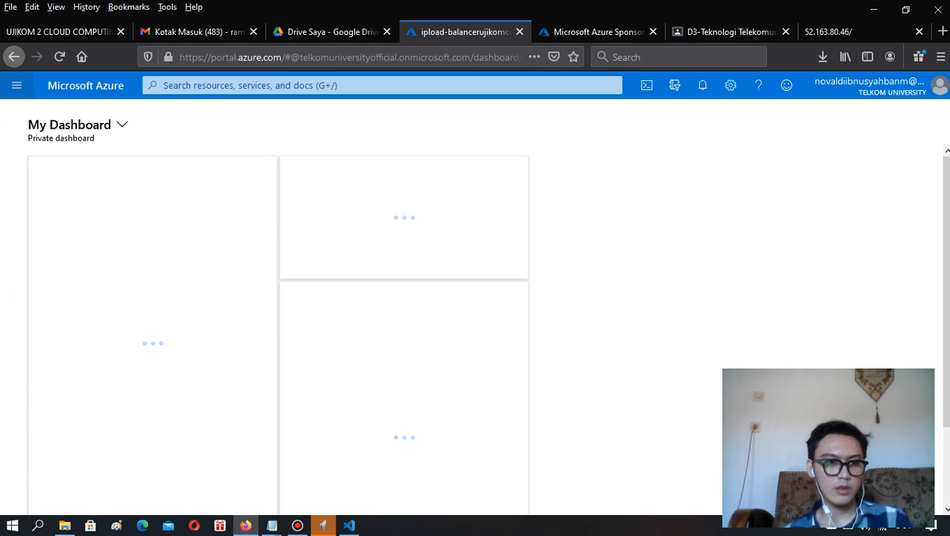
left_click(17, 85)
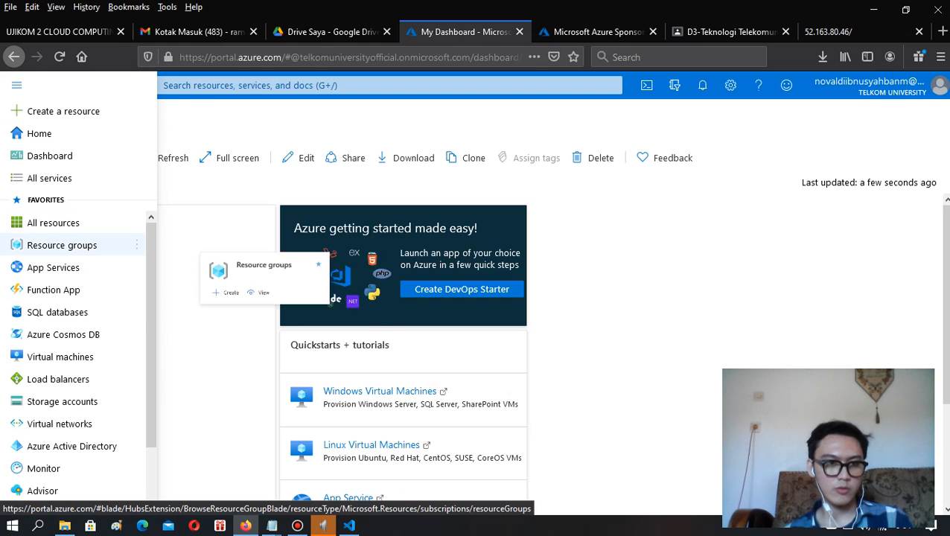
left_click(62, 245)
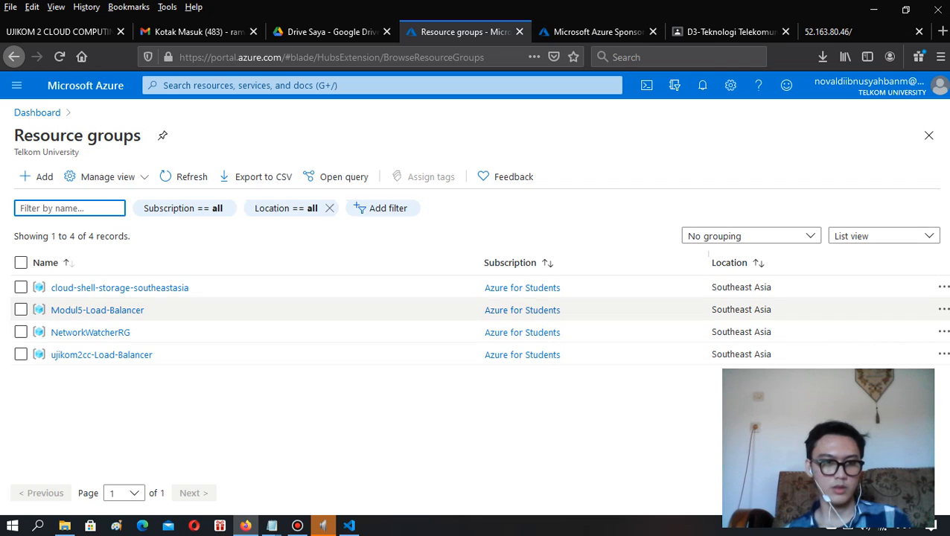
left_click(97, 310)
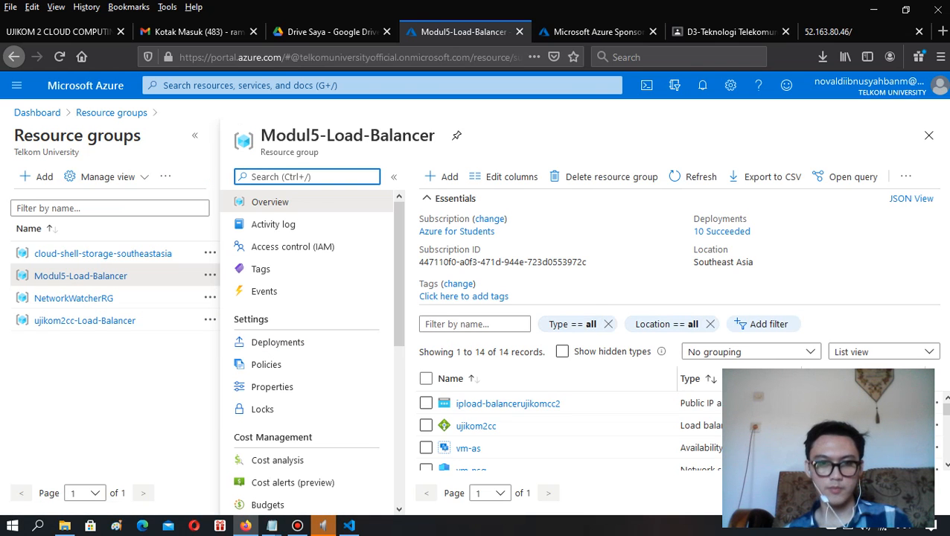
Group the resources of Modul5-Load-Balancer by type and open the vm-sea-01 virtual machine.
scroll(558, 424, "down", 5)
scroll(558, 424, "up", 3)
scroll(558, 421, "down", 3)
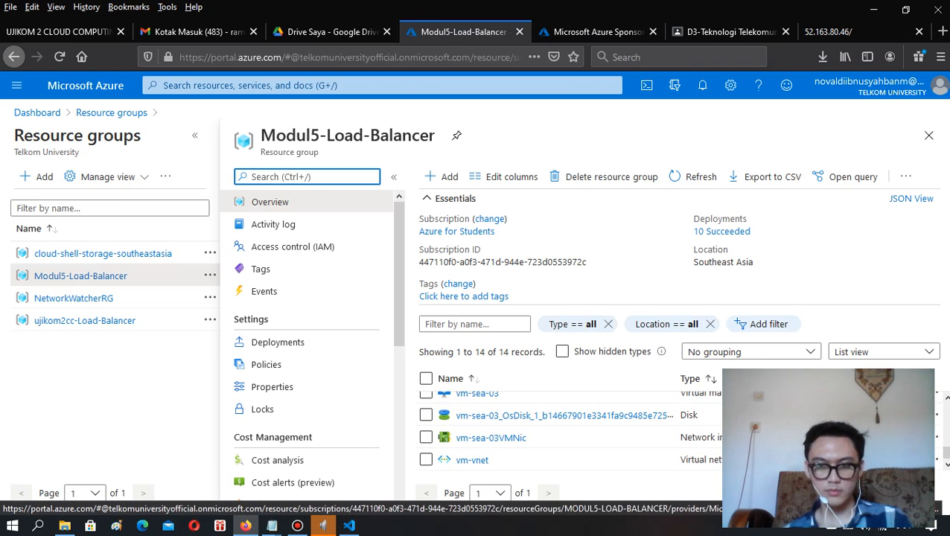
left_click(750, 351)
left_click(745, 394)
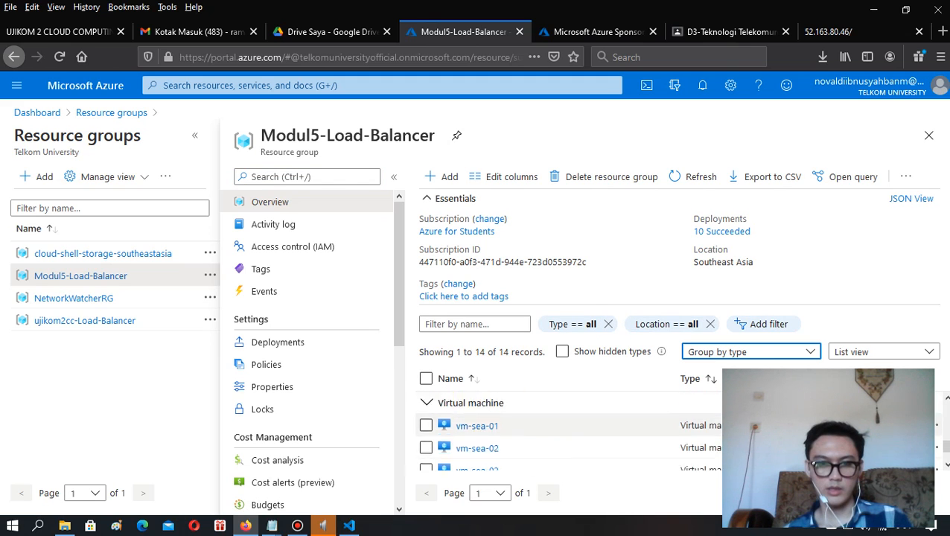
left_click(460, 408)
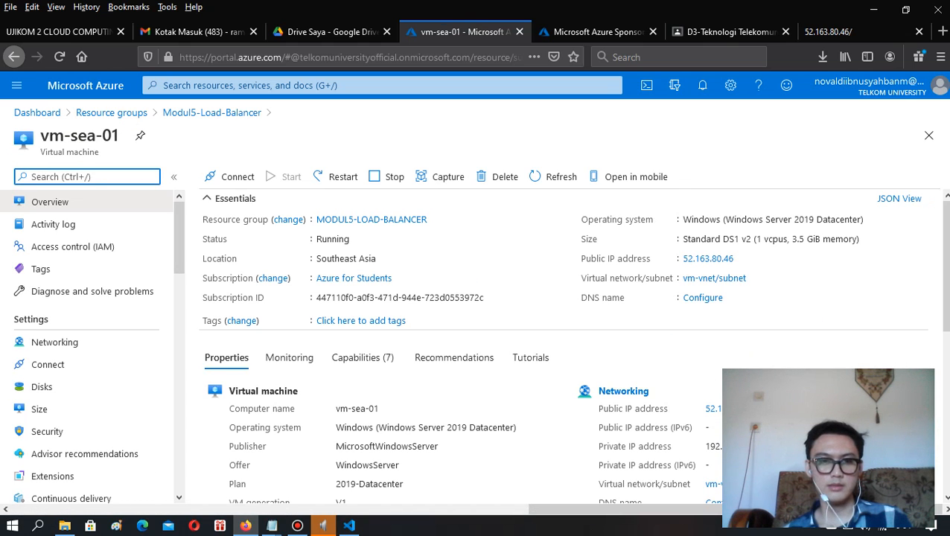
Stop the vm-sea-01 virtual machine and check the progress of the operation in the portal notifications.
left_click(394, 176)
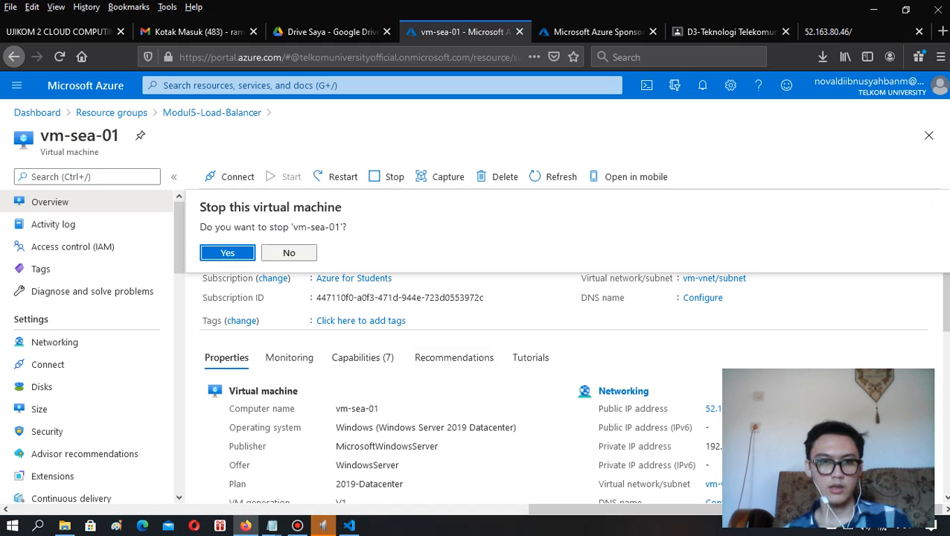
left_click(289, 251)
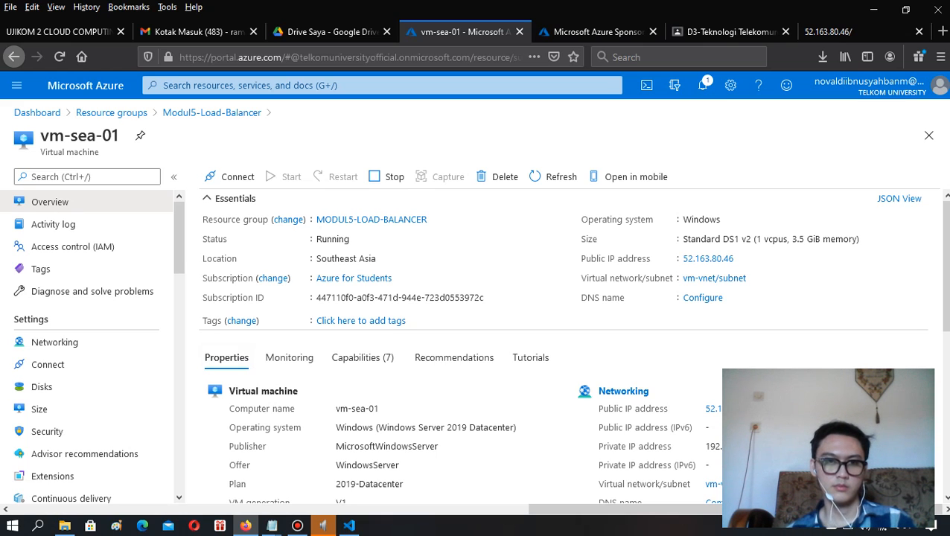
left_click(703, 85)
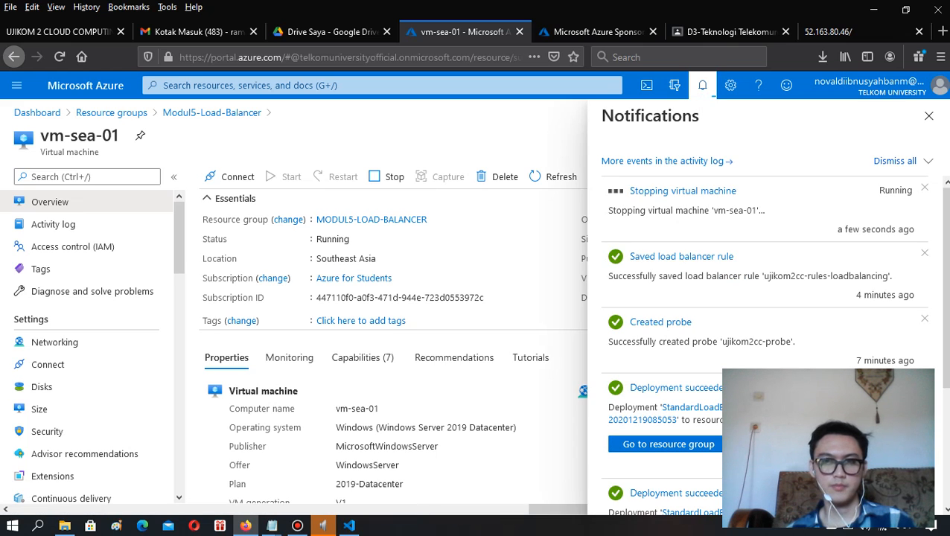
left_click(928, 116)
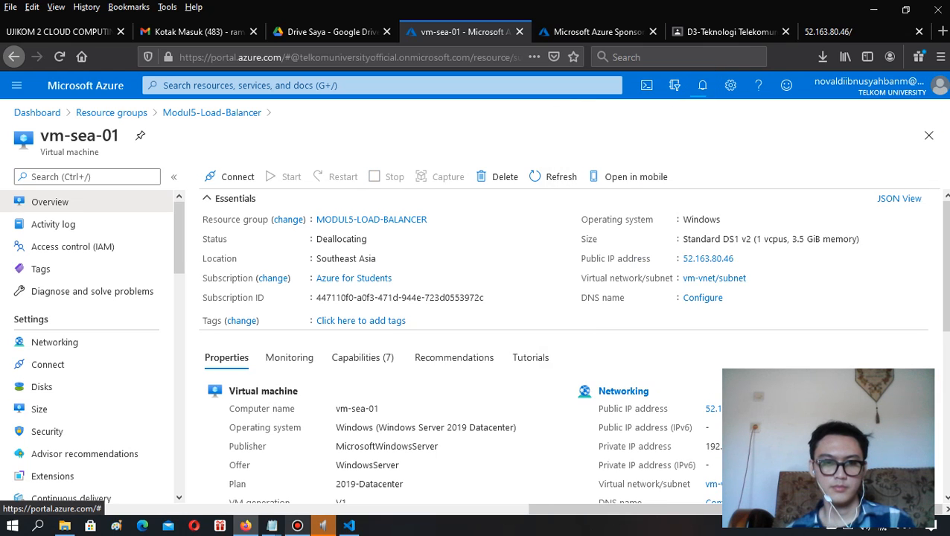
left_click(297, 525)
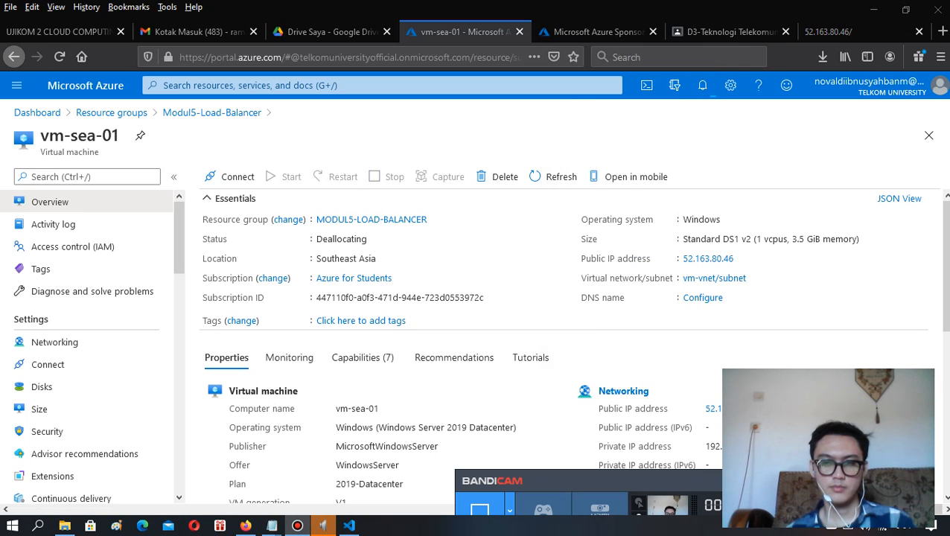
left_click(297, 526)
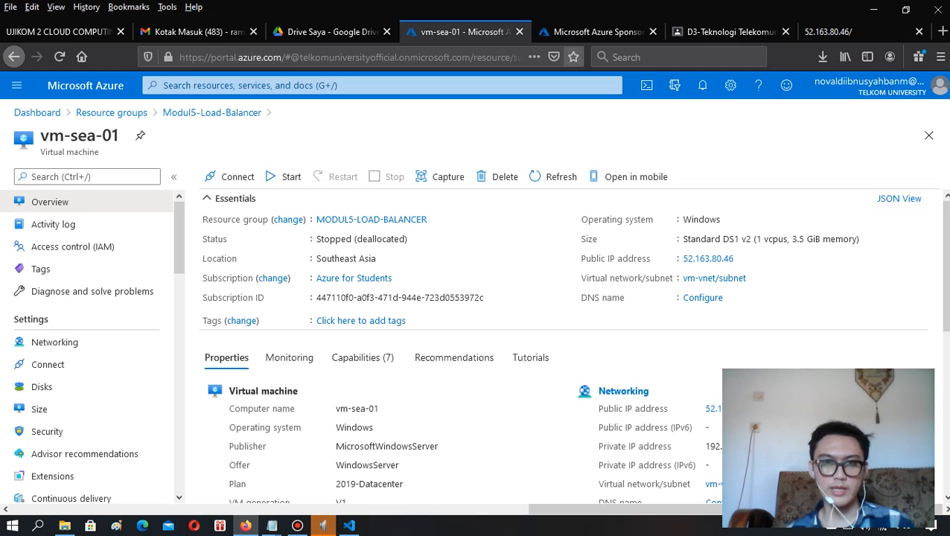
Reload the page at 52.163.80.46 to test the load balancer with vm-sea-01 stopped, and close that browser tab.
left_click(16, 85)
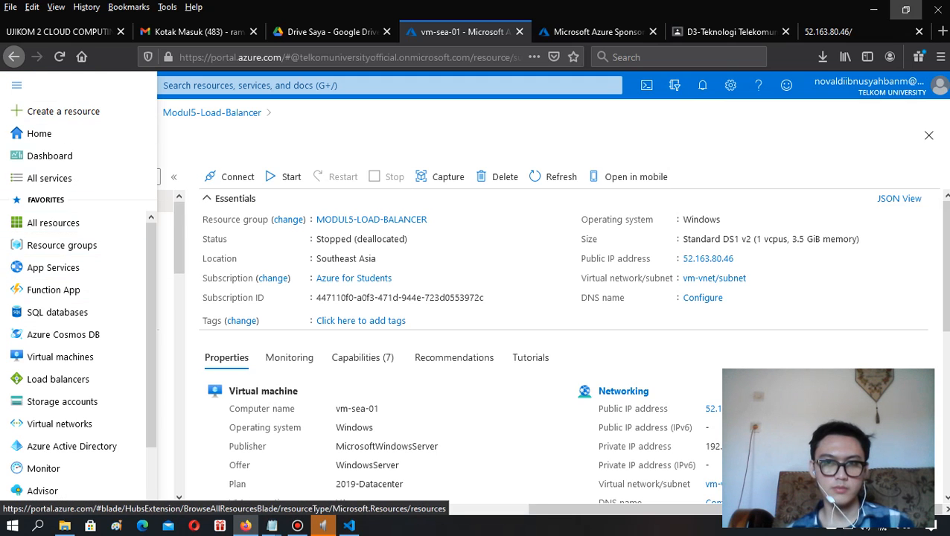
left_click(828, 32)
left_click(59, 57)
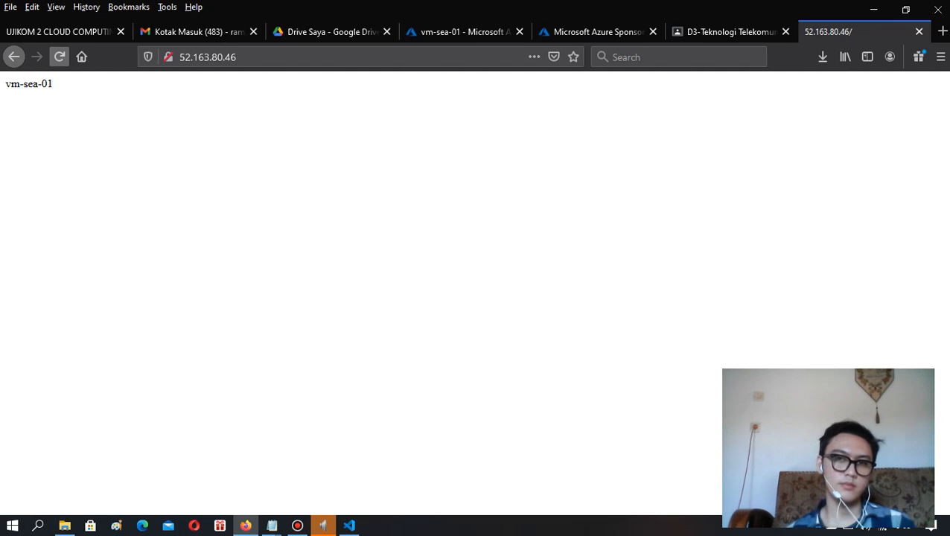
left_click(60, 57)
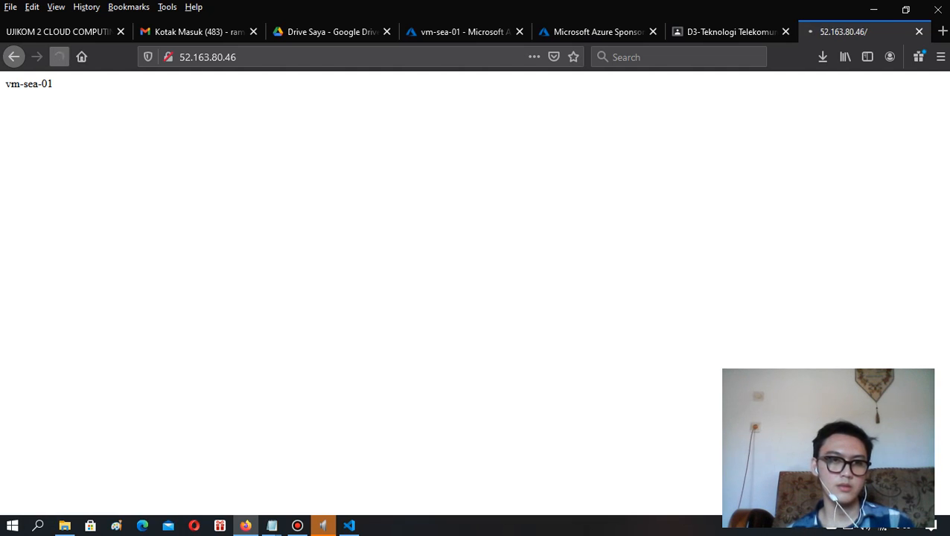
left_click(60, 56)
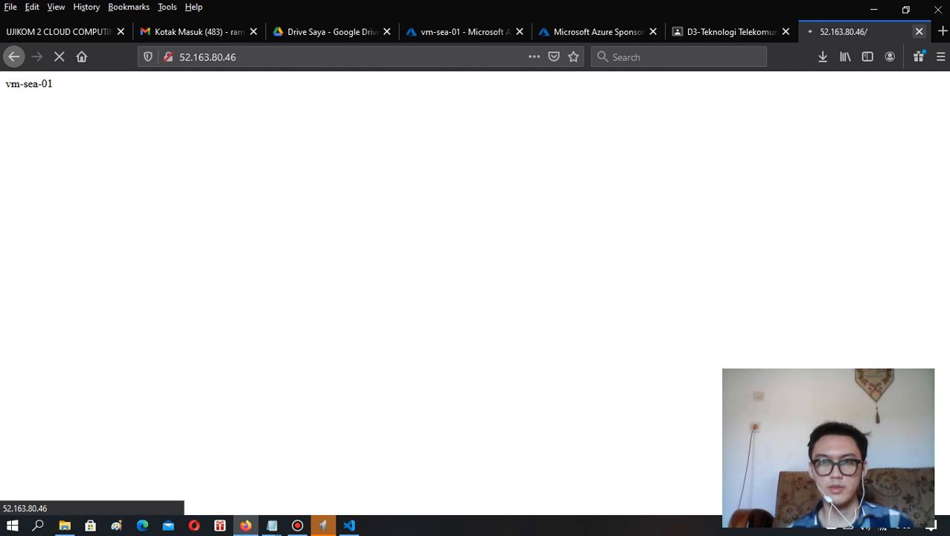
left_click(918, 32)
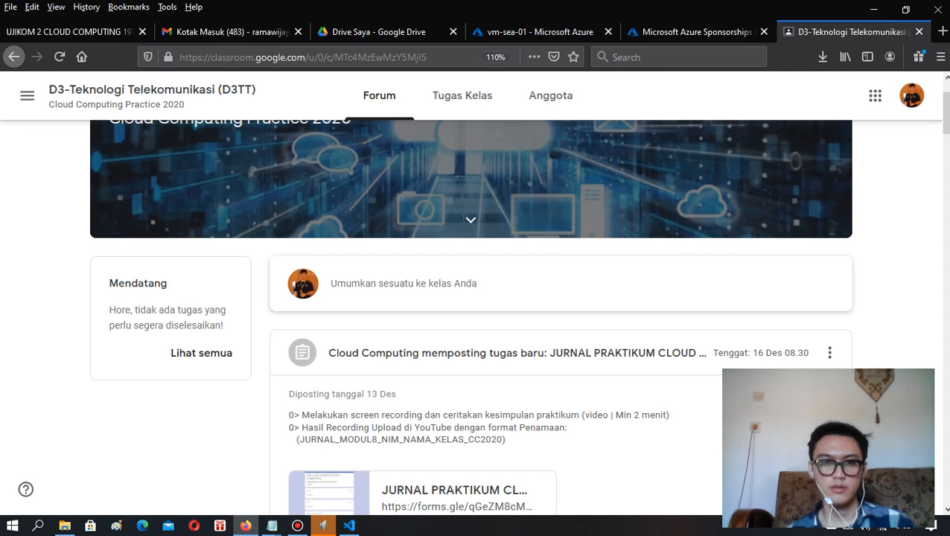
Go back to the vm-sea-01 portal page and reopen the Modul5-Load-Balancer resource group from the resource groups list.
left_click(532, 32)
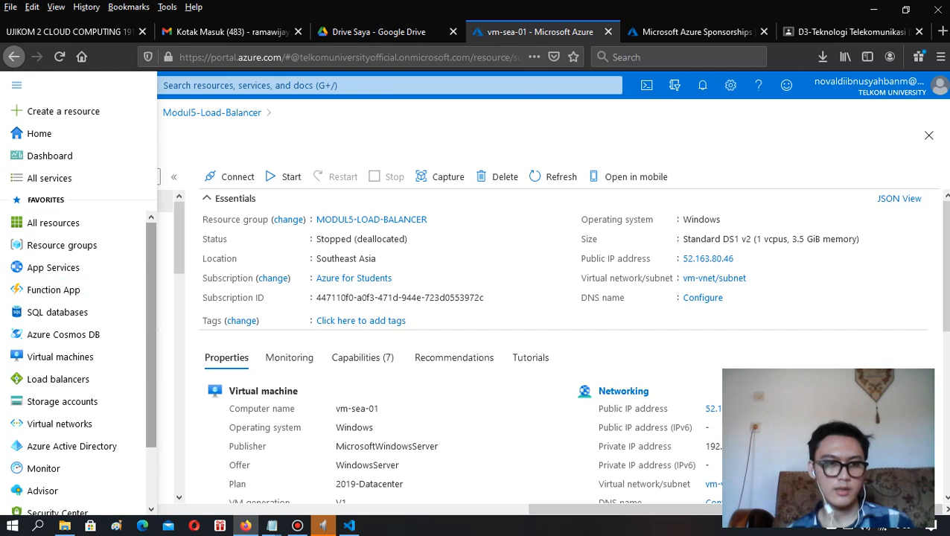
left_click(657, 278)
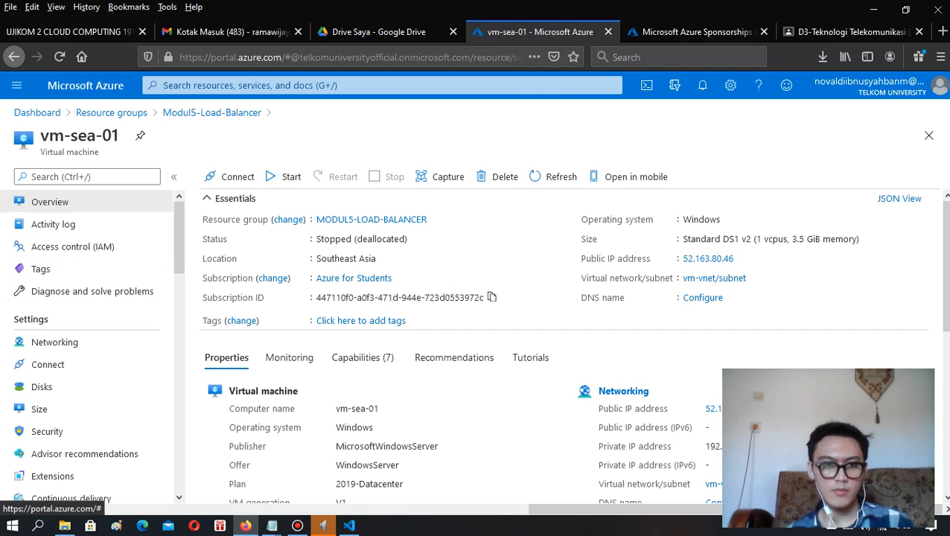
left_click(17, 85)
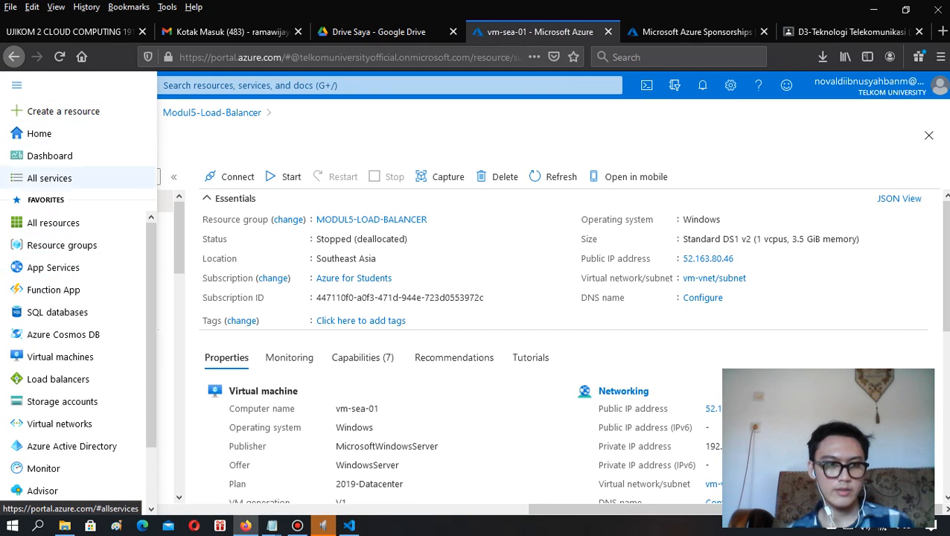
left_click(62, 245)
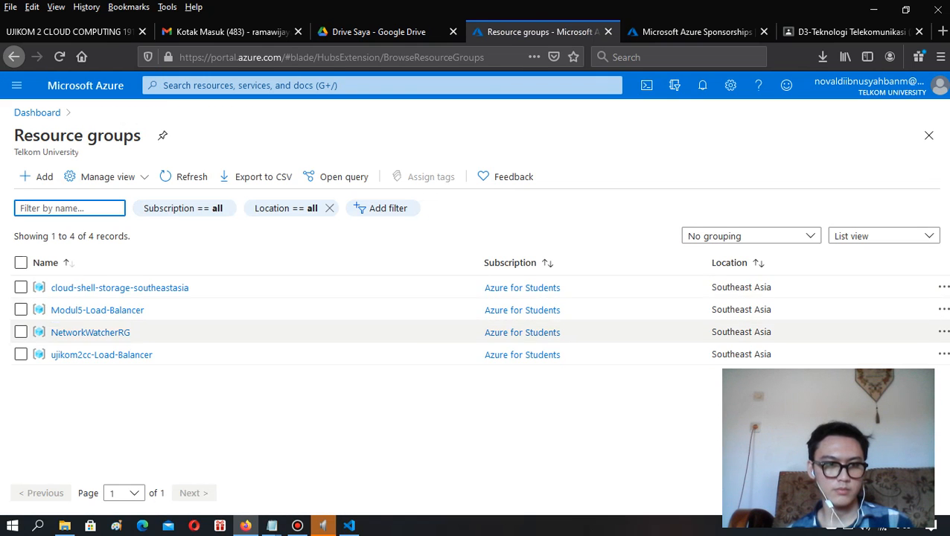
left_click(79, 308)
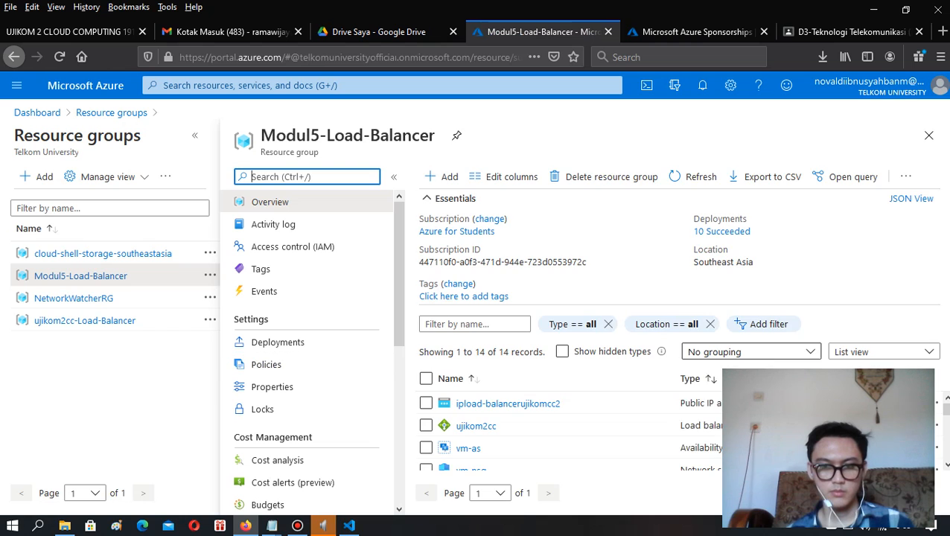
Group the Modul5-Load-Balancer resources by type and open the public IP address resource ipload-balancerujikomcc2.
left_click(751, 351)
left_click(744, 396)
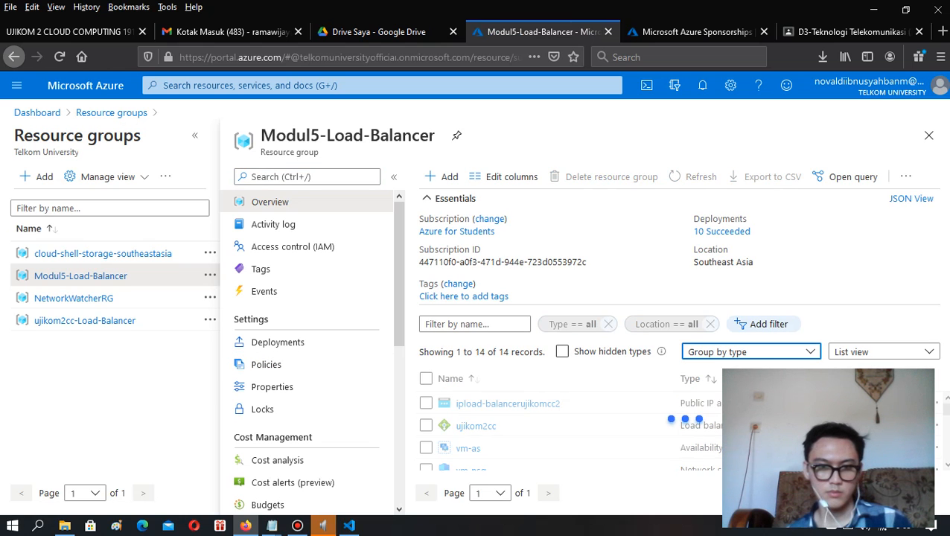
scroll(492, 433, "down", 4)
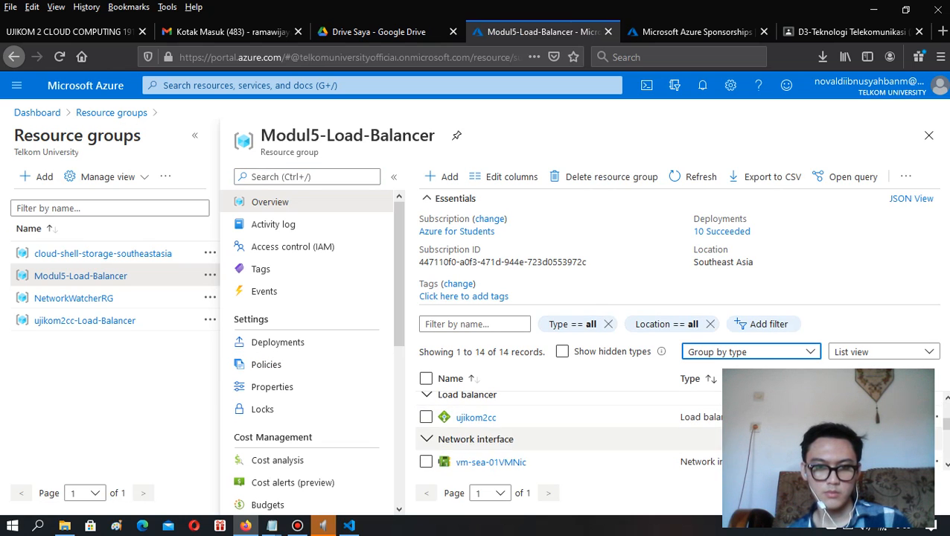
scroll(492, 434, "up", 1)
scroll(491, 435, "down", 2)
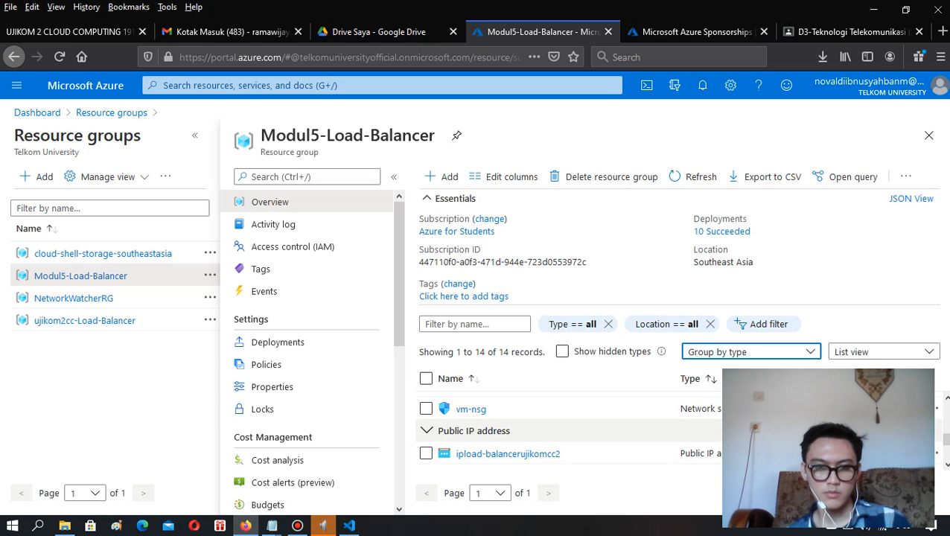
left_click(497, 451)
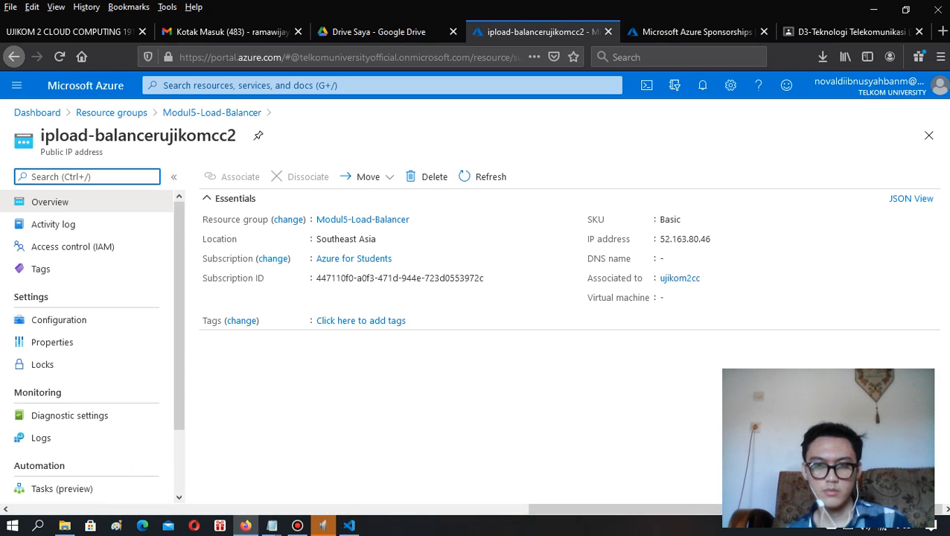
Copy the load balancer's public IP address 52.163.80.46 and open it in a new browser tab.
mouse_move(718, 238)
key("ctrl+t")
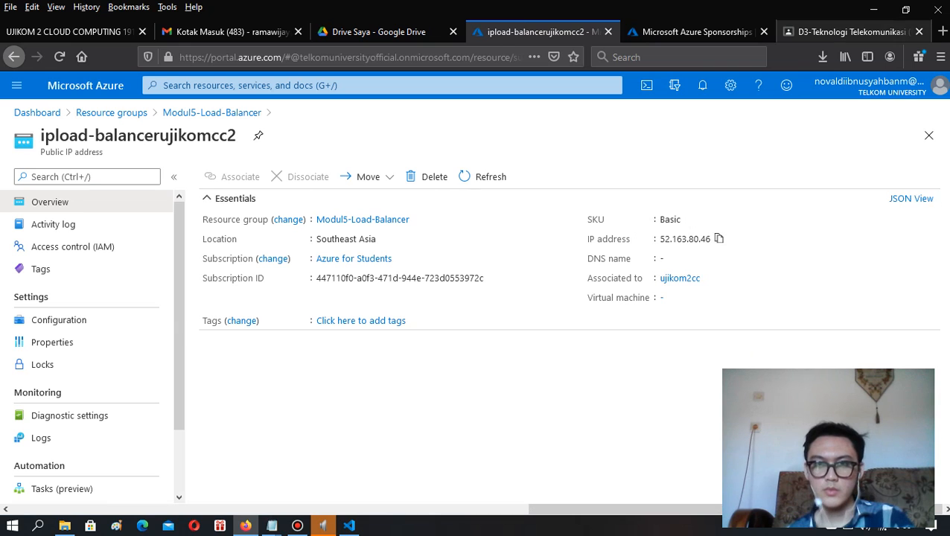
key("ctrl+v")
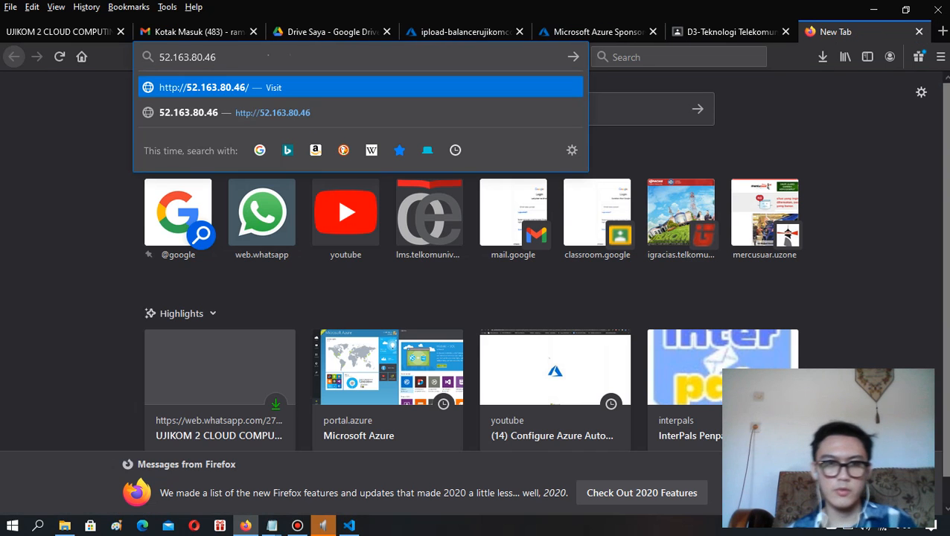
key("Return")
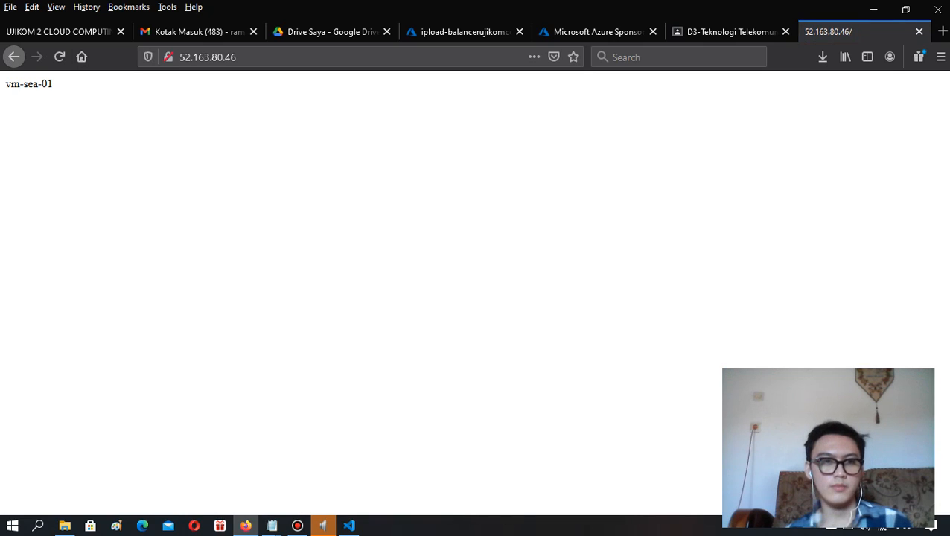
Reload the load balancer page repeatedly and check which virtual machine name it returns.
left_click(60, 56)
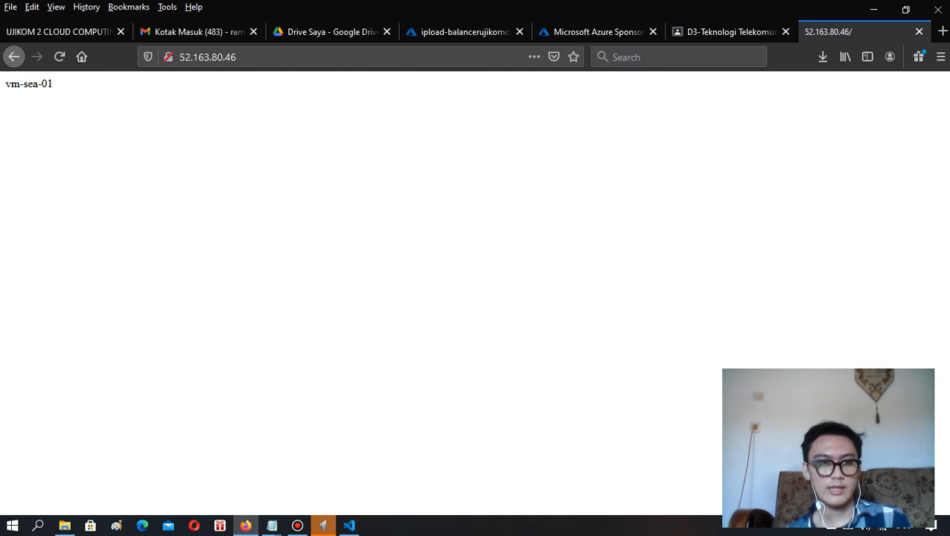
key("ctrl+a")
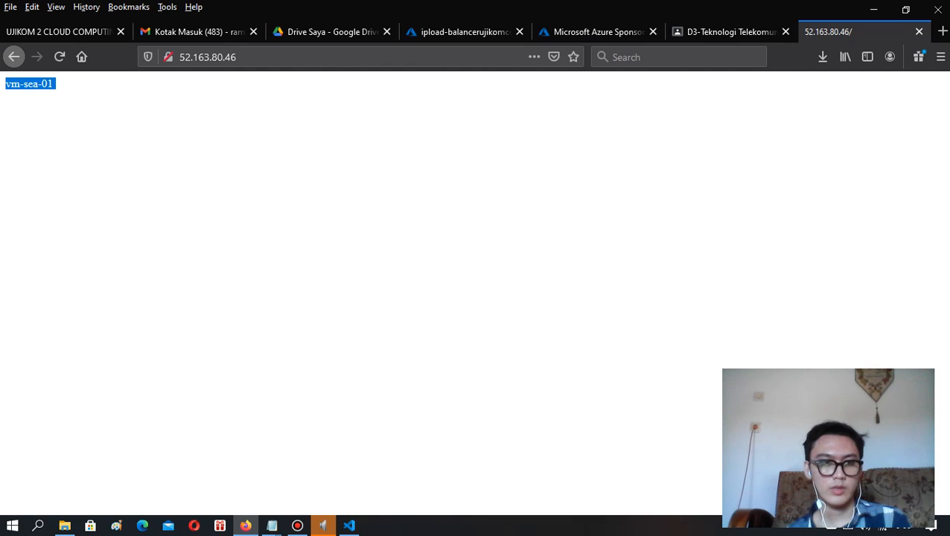
left_click(134, 134)
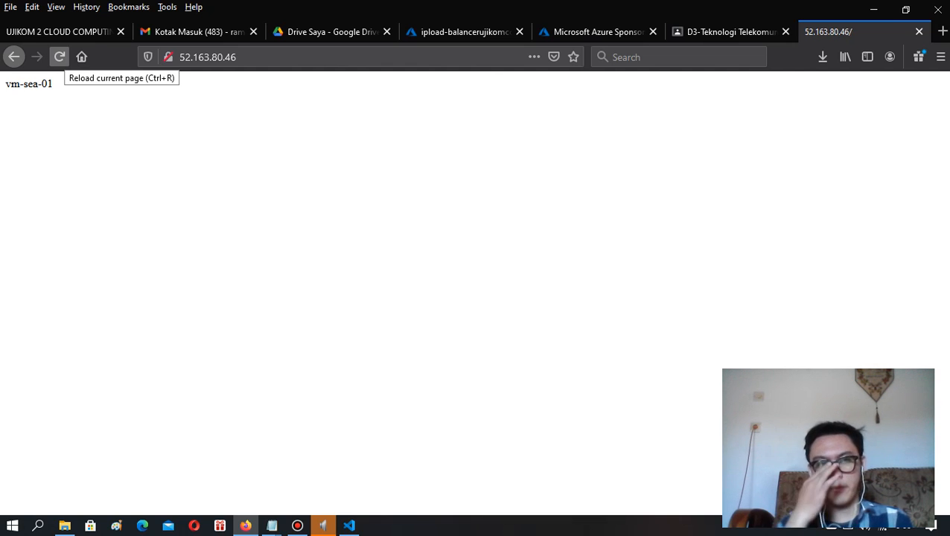
left_click(60, 56)
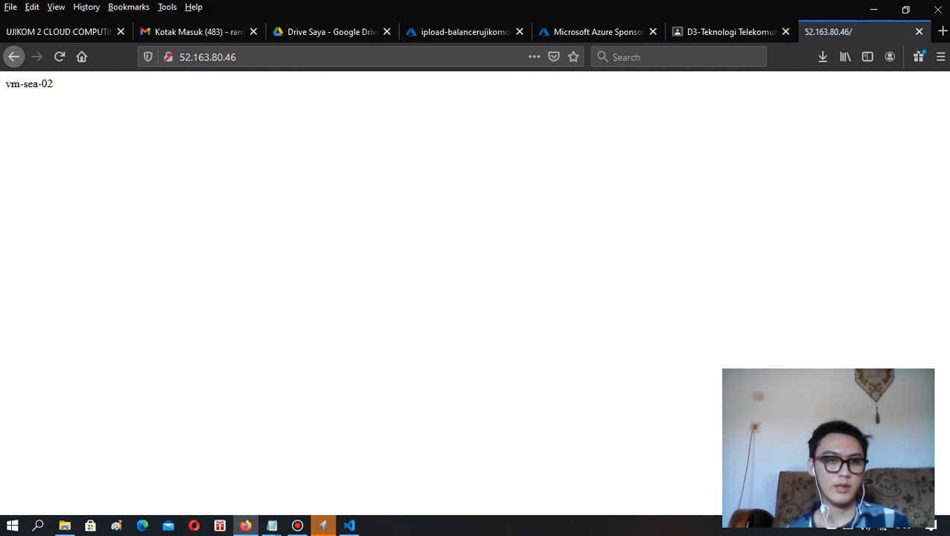
left_click_drag(56, 84, 4, 84)
left_click(67, 104)
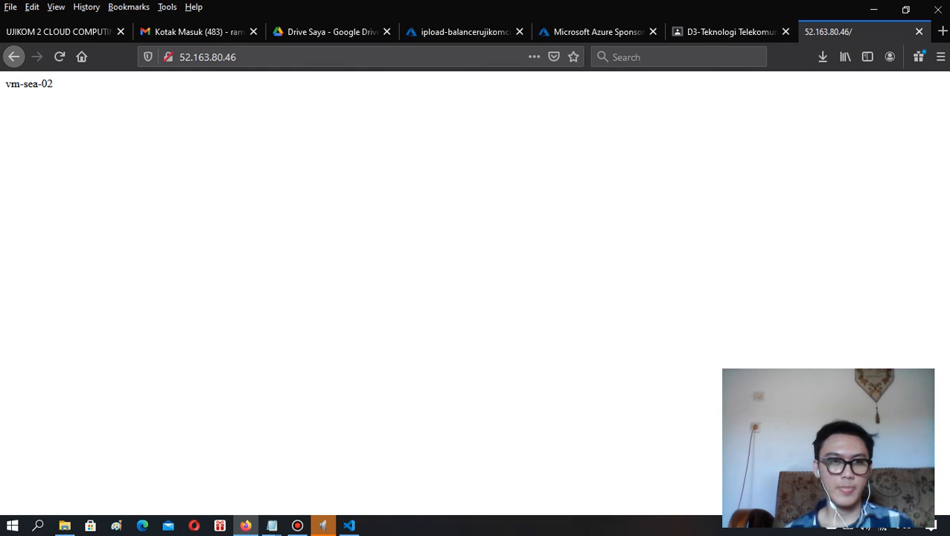
Review the virtual machine count and load balancing criteria under Virtual Machine dan Load balancer in the exam PDF.
left_click(60, 31)
scroll(470, 304, "down", 5)
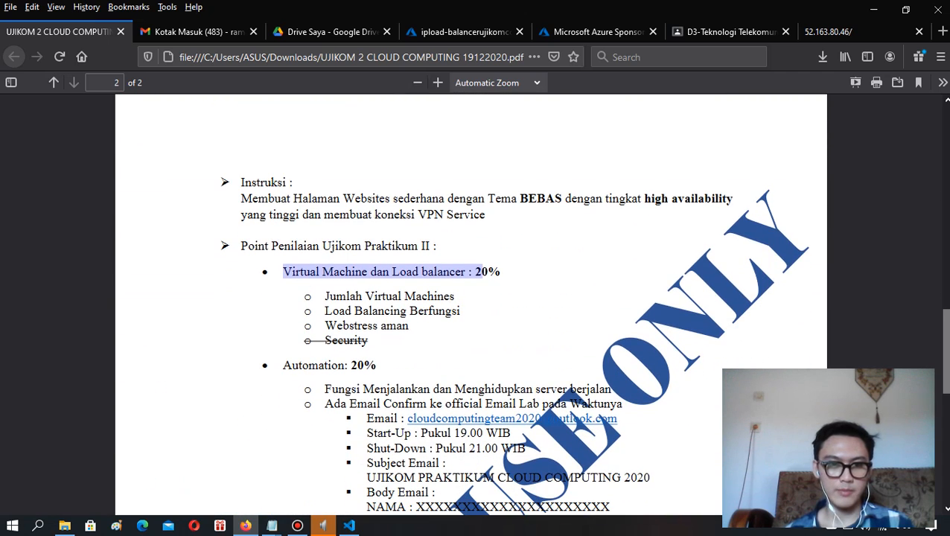
left_click_drag(336, 297, 454, 297)
left_click_drag(305, 312, 455, 296)
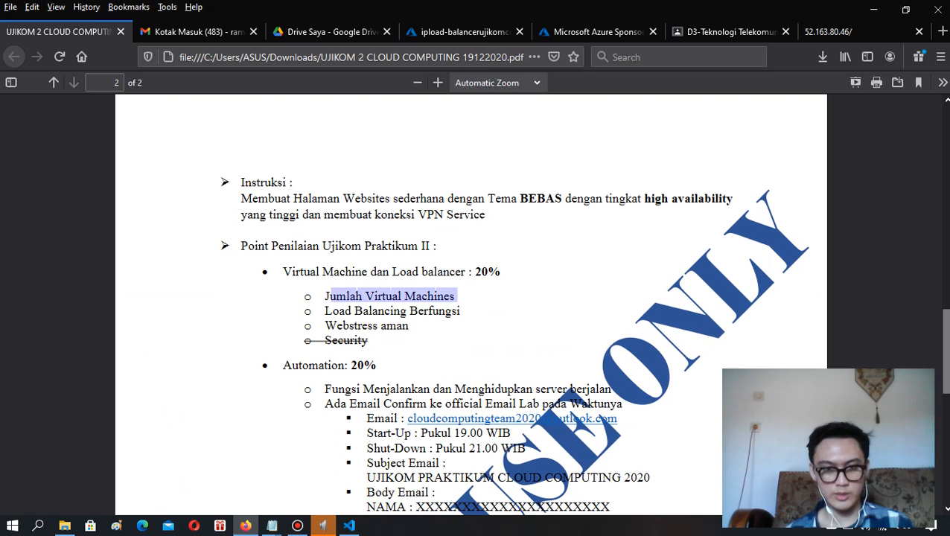
left_click_drag(320, 311, 456, 311)
left_click(457, 311)
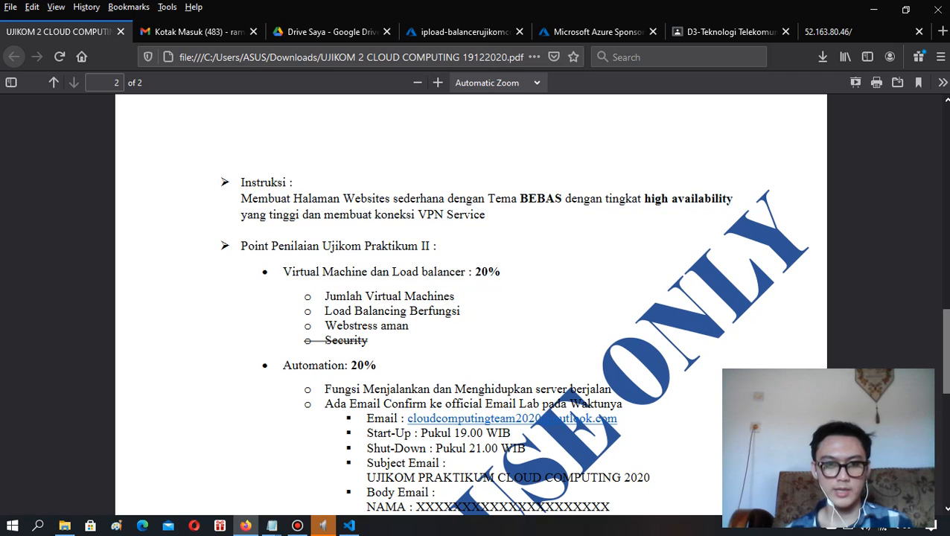
Return to the page at 52.163.80.46, load the address again and check the responding virtual machine's name.
left_click(850, 32)
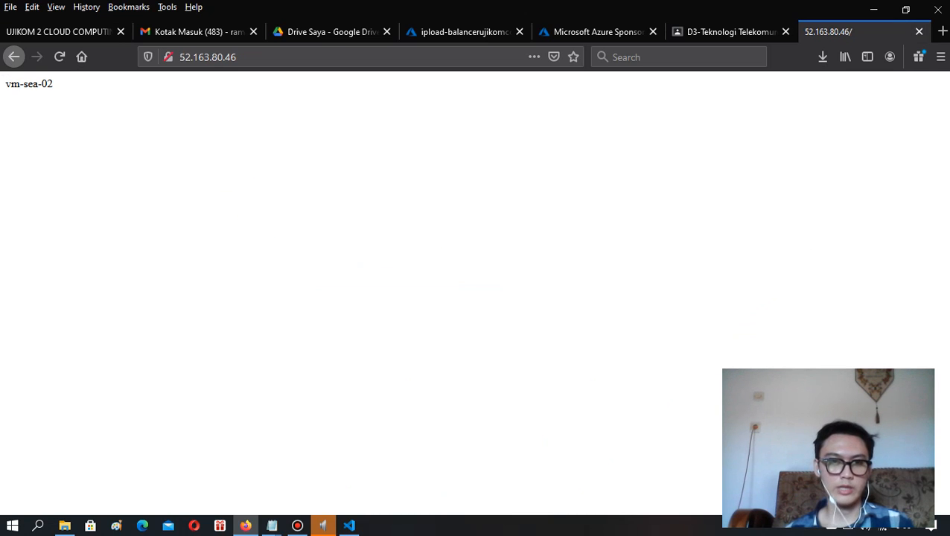
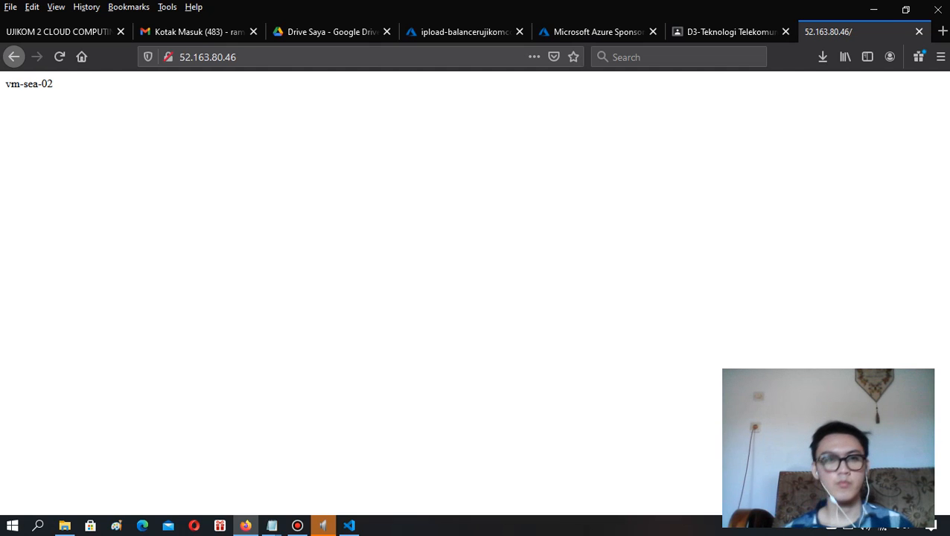
left_click(208, 57)
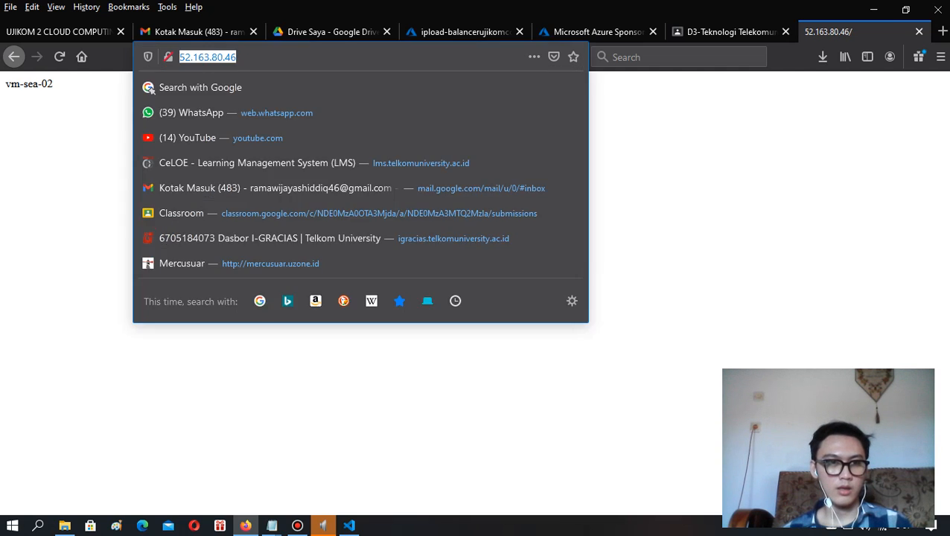
key("Return")
left_click_drag(56, 83, 5, 84)
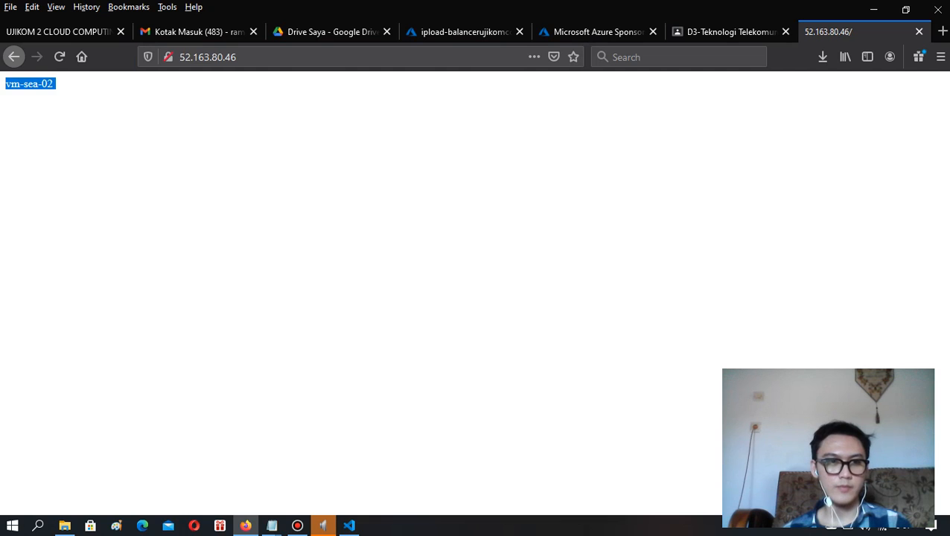
left_click(82, 112)
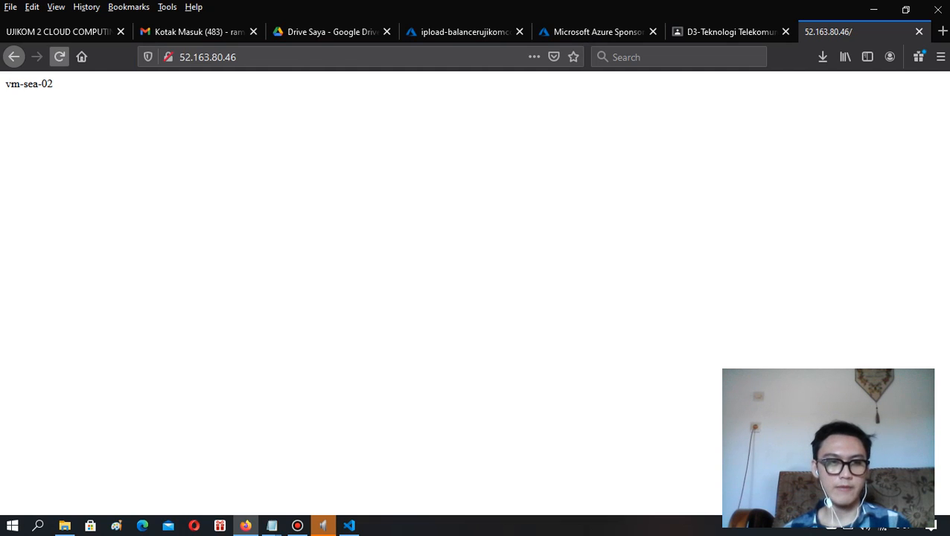
left_click_drag(56, 83, 4, 84)
left_click(74, 108)
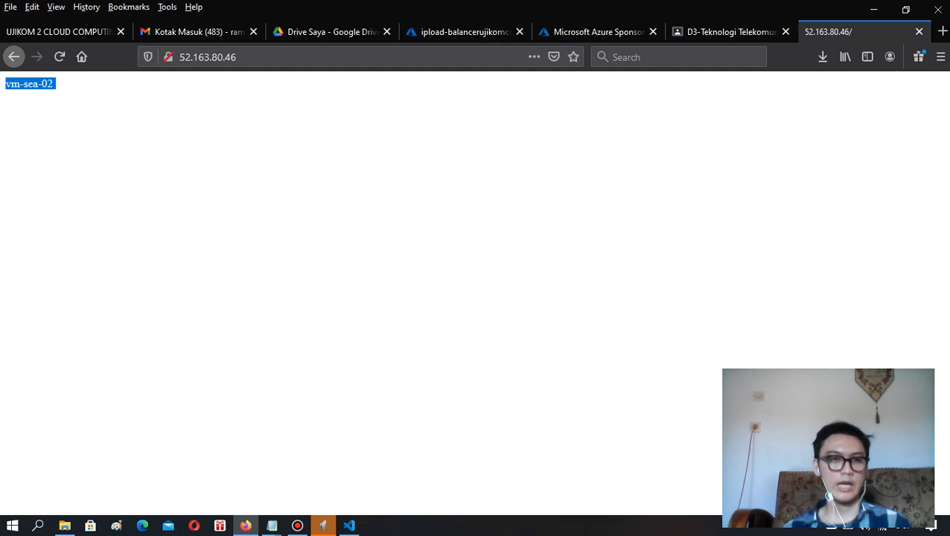
left_click(74, 107)
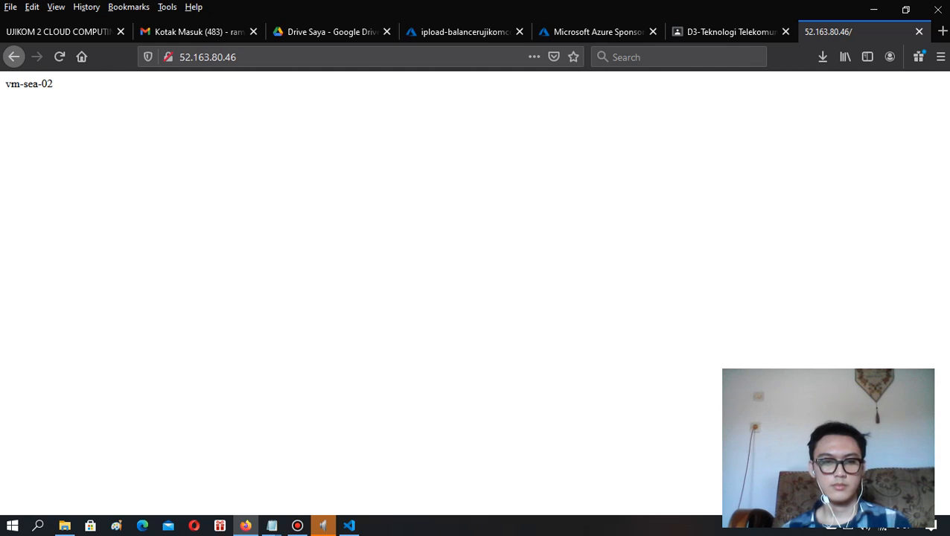
left_click(297, 526)
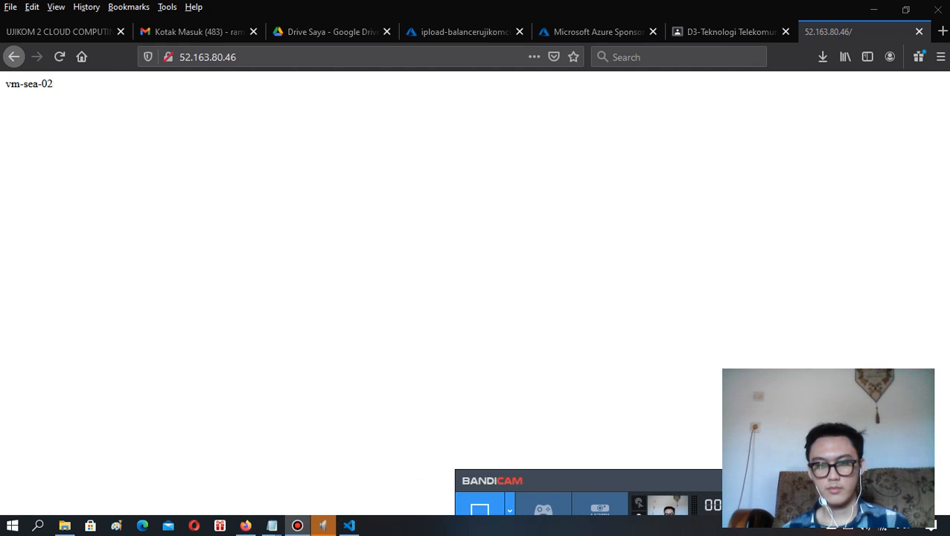